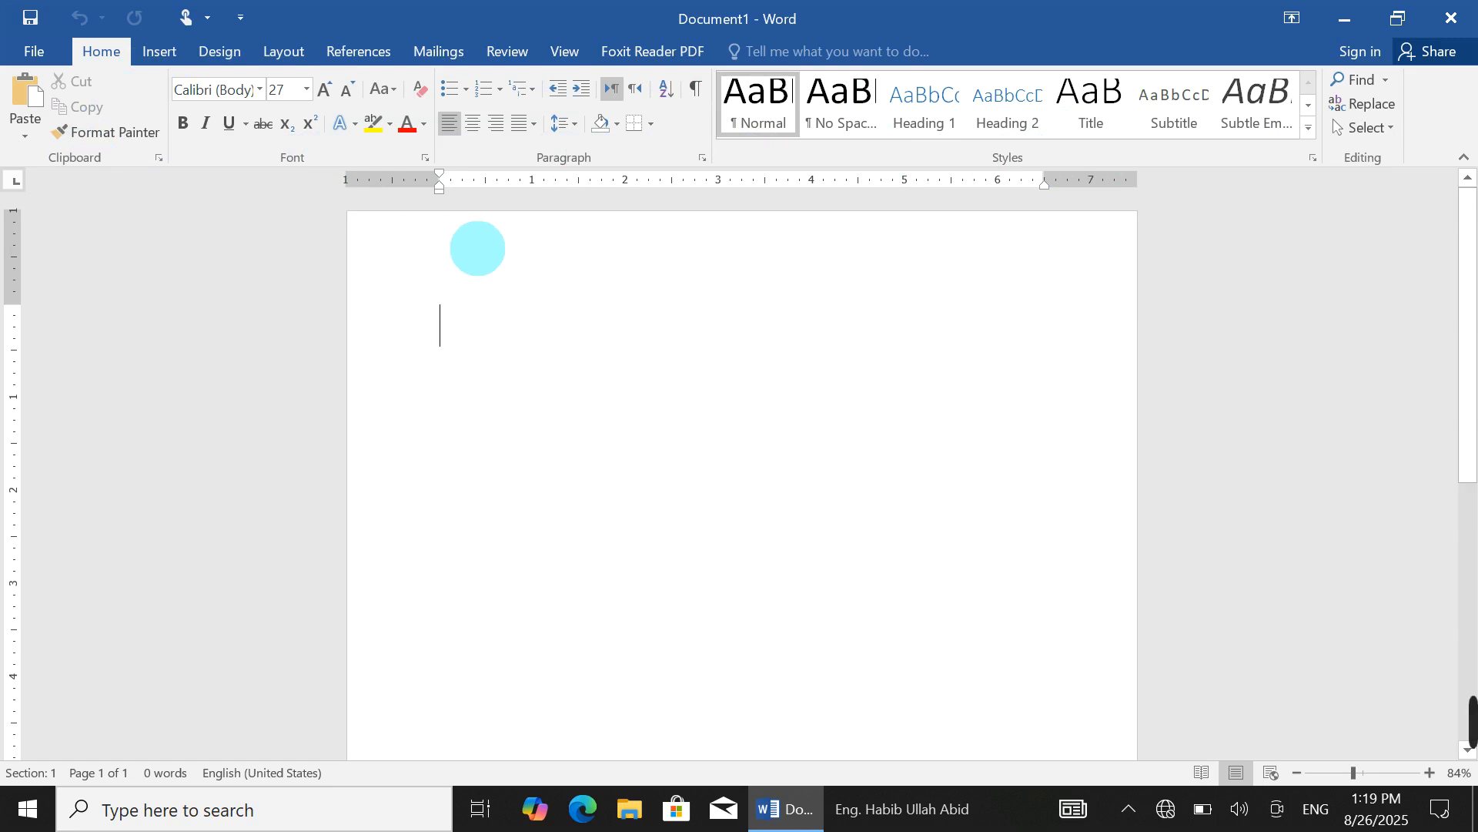
Step: Enter the sentence "Afghanistan is my country." at the start of the blank document
text(A)
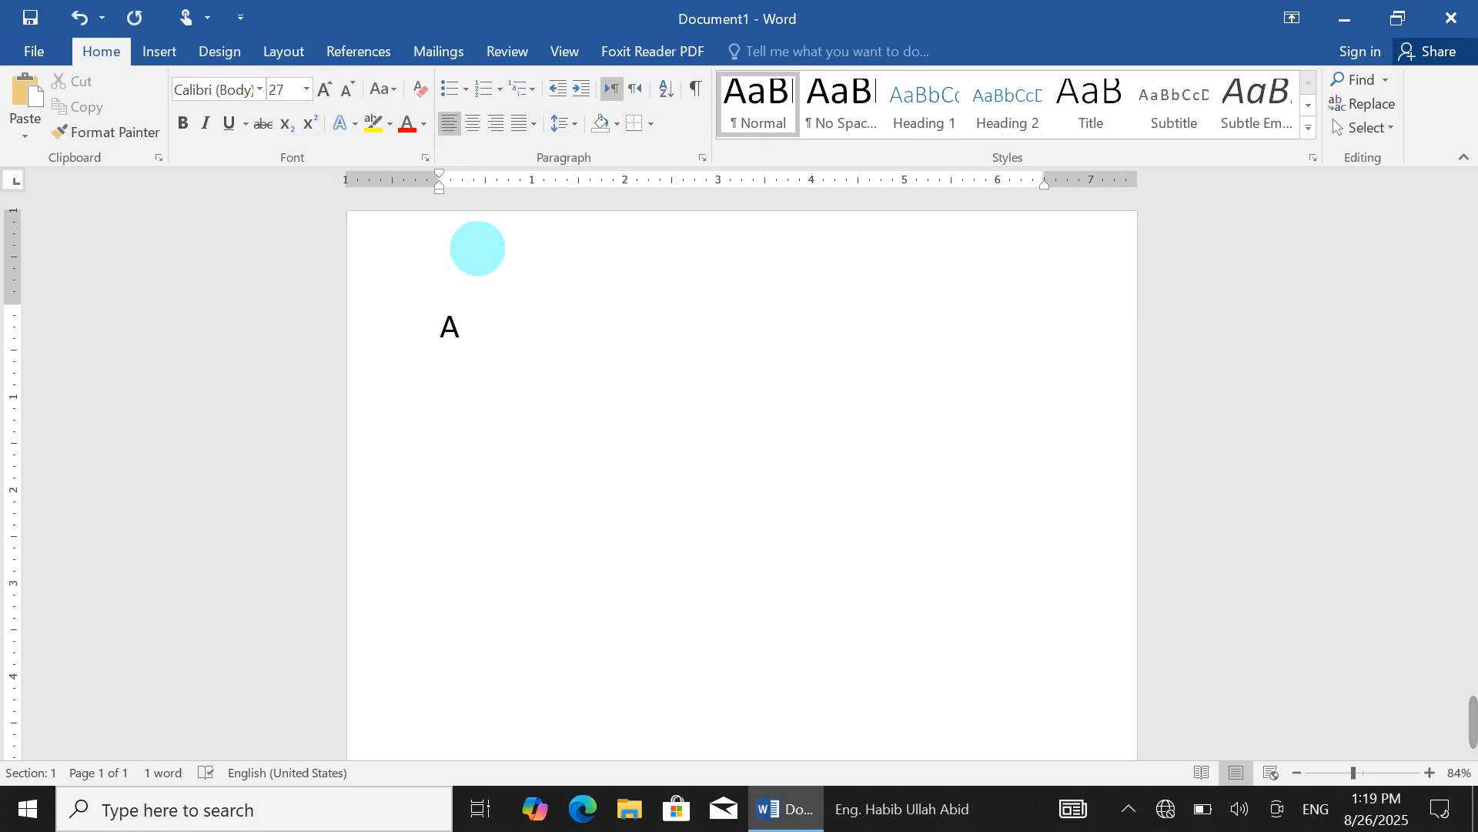
text(fghanis)
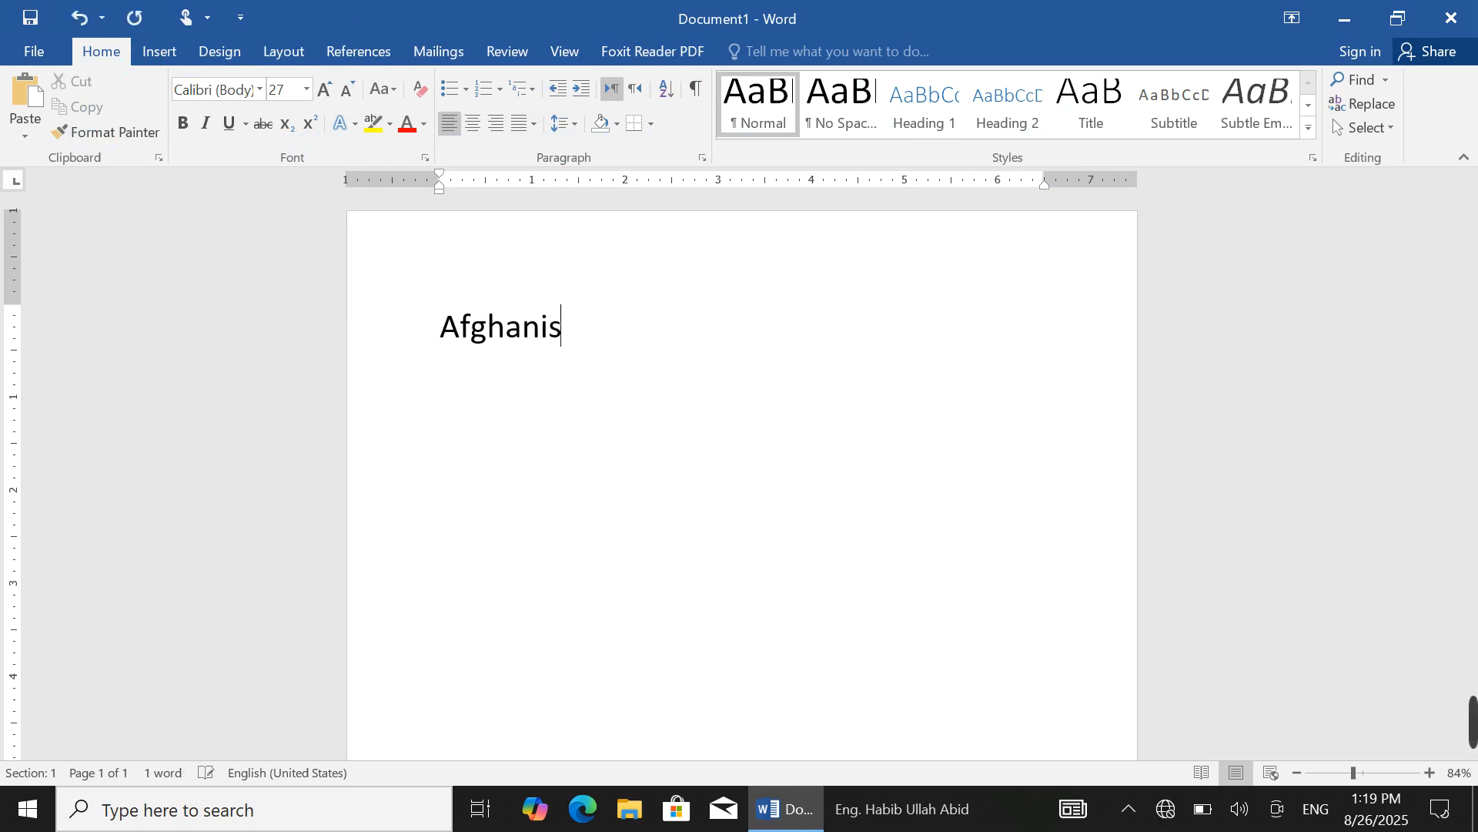
text(tan is my country.)
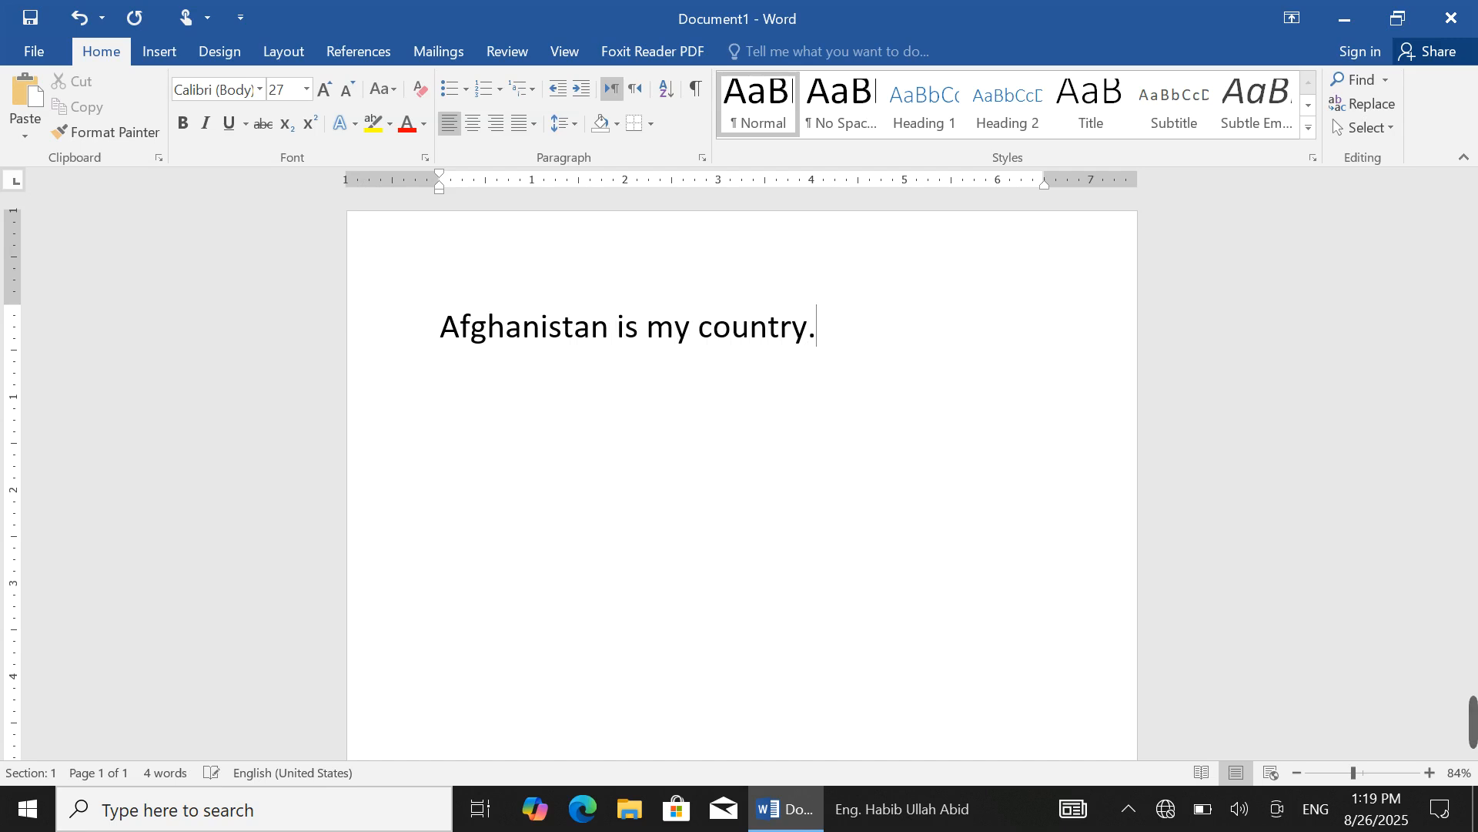
key(ctrl+a)
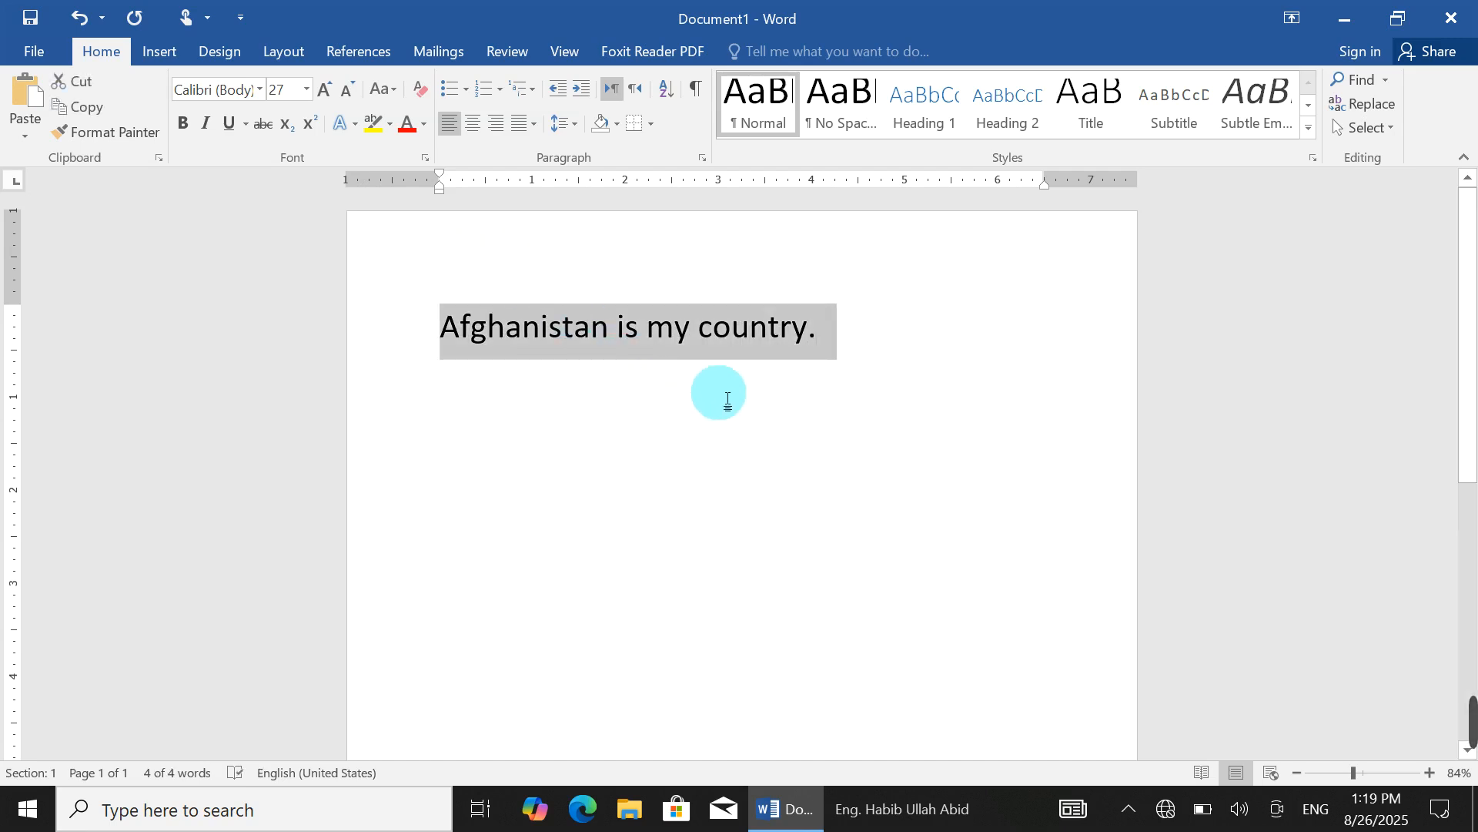
click(525, 452)
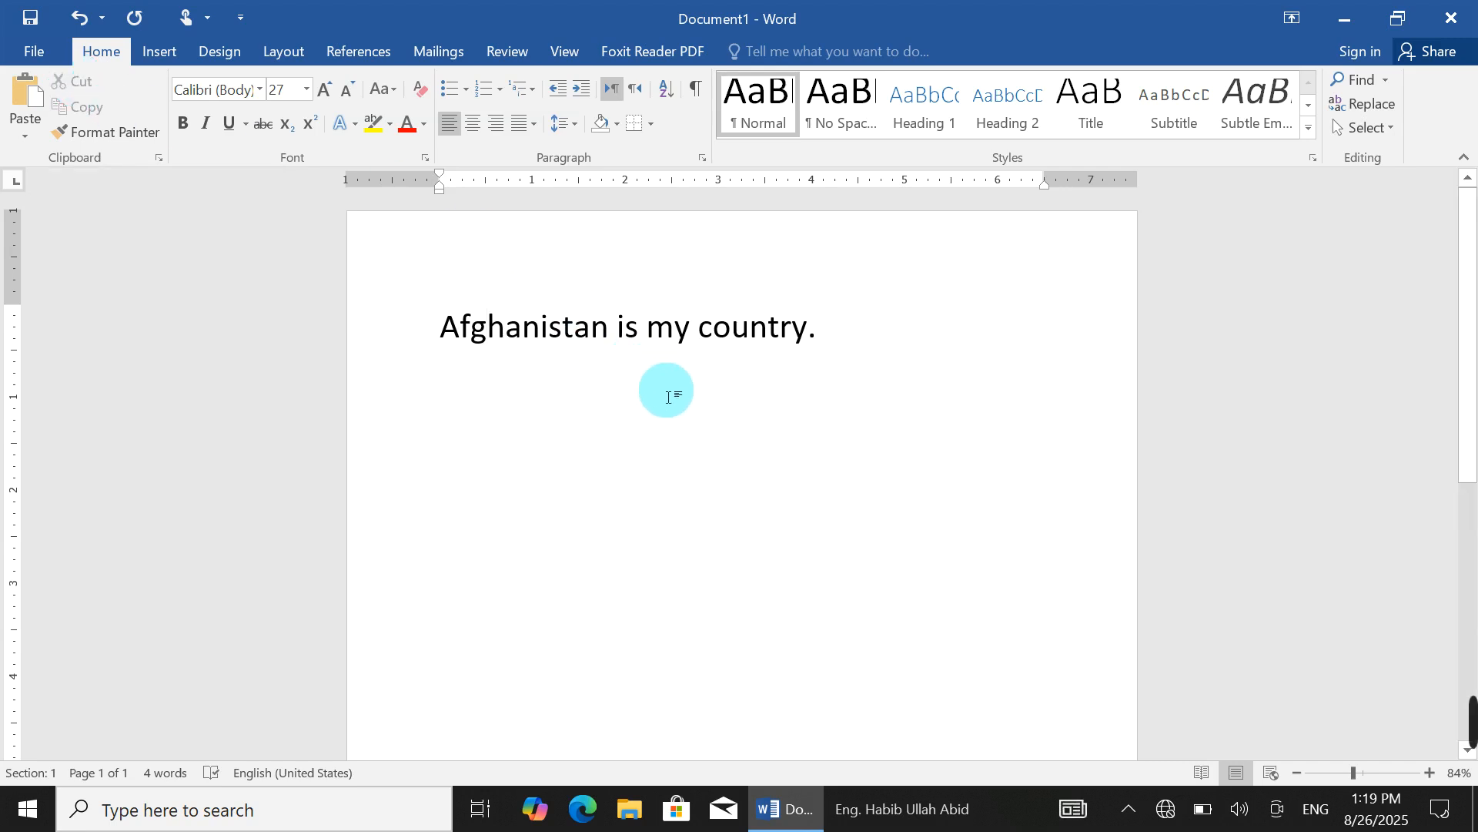
Step: Cut the sentence and paste it on the second page after adding blank lines
key(ctrl+a)
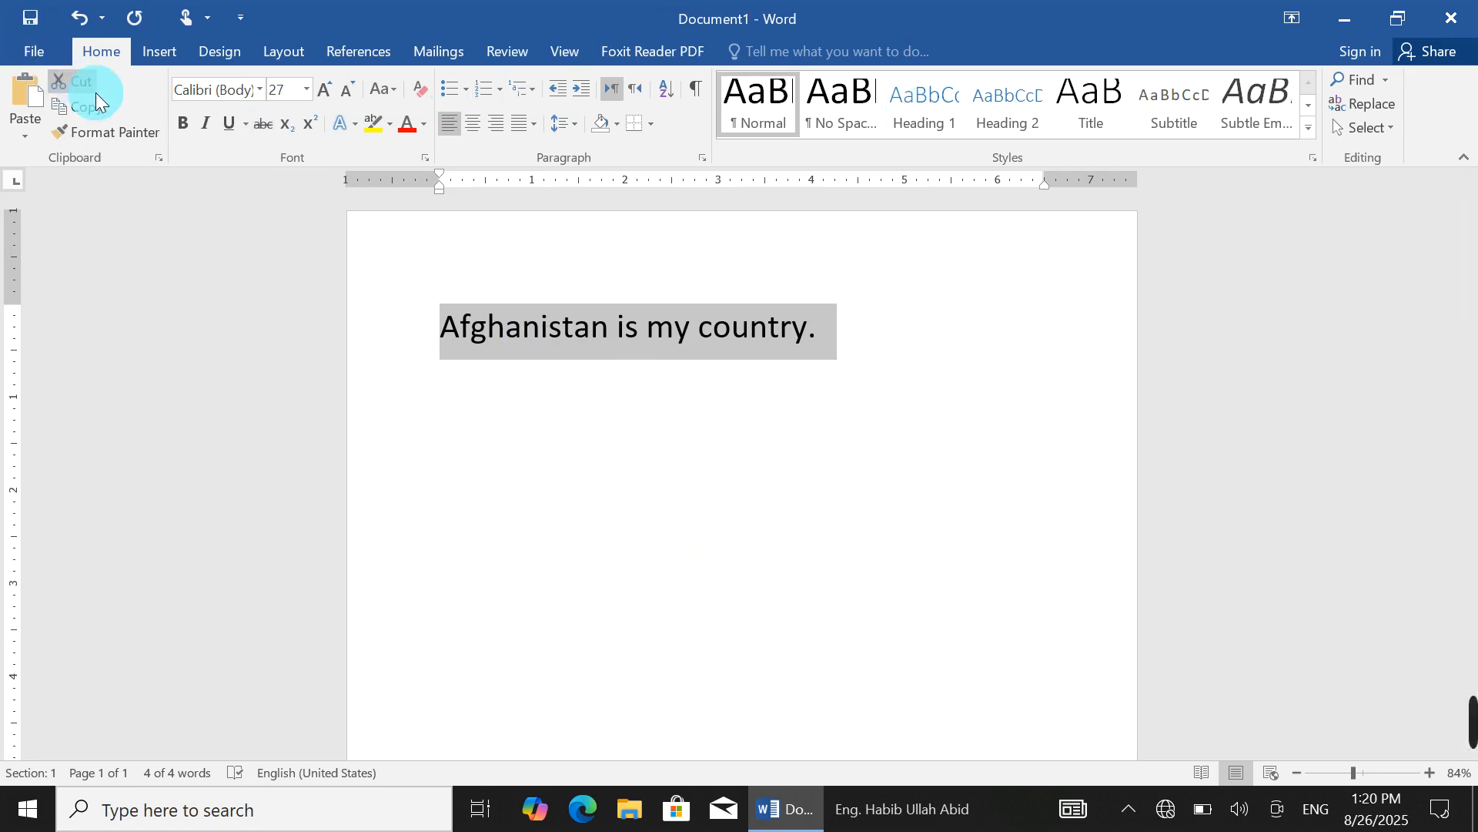
click(67, 80)
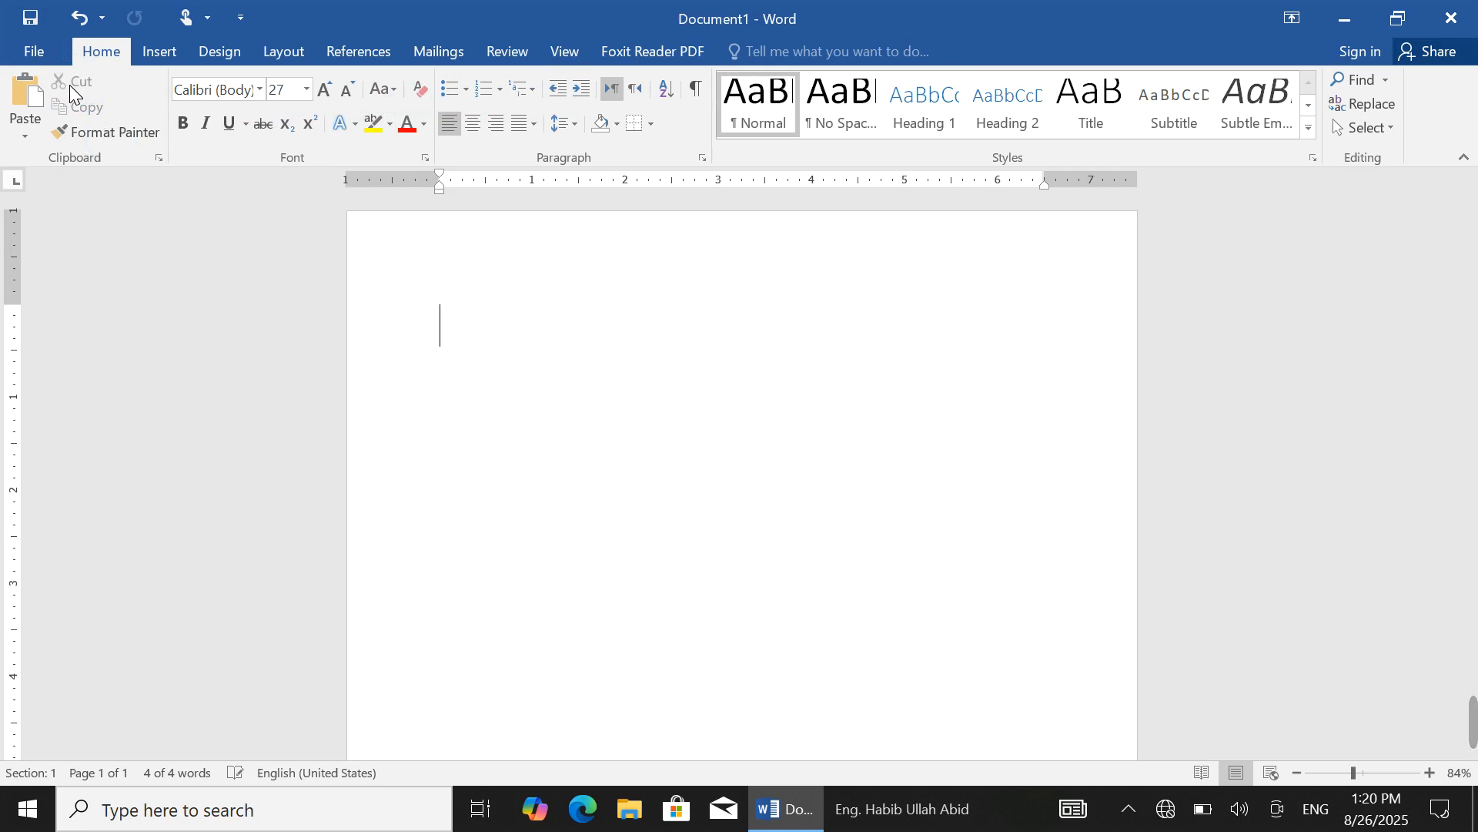
key(Return)
key(Return)
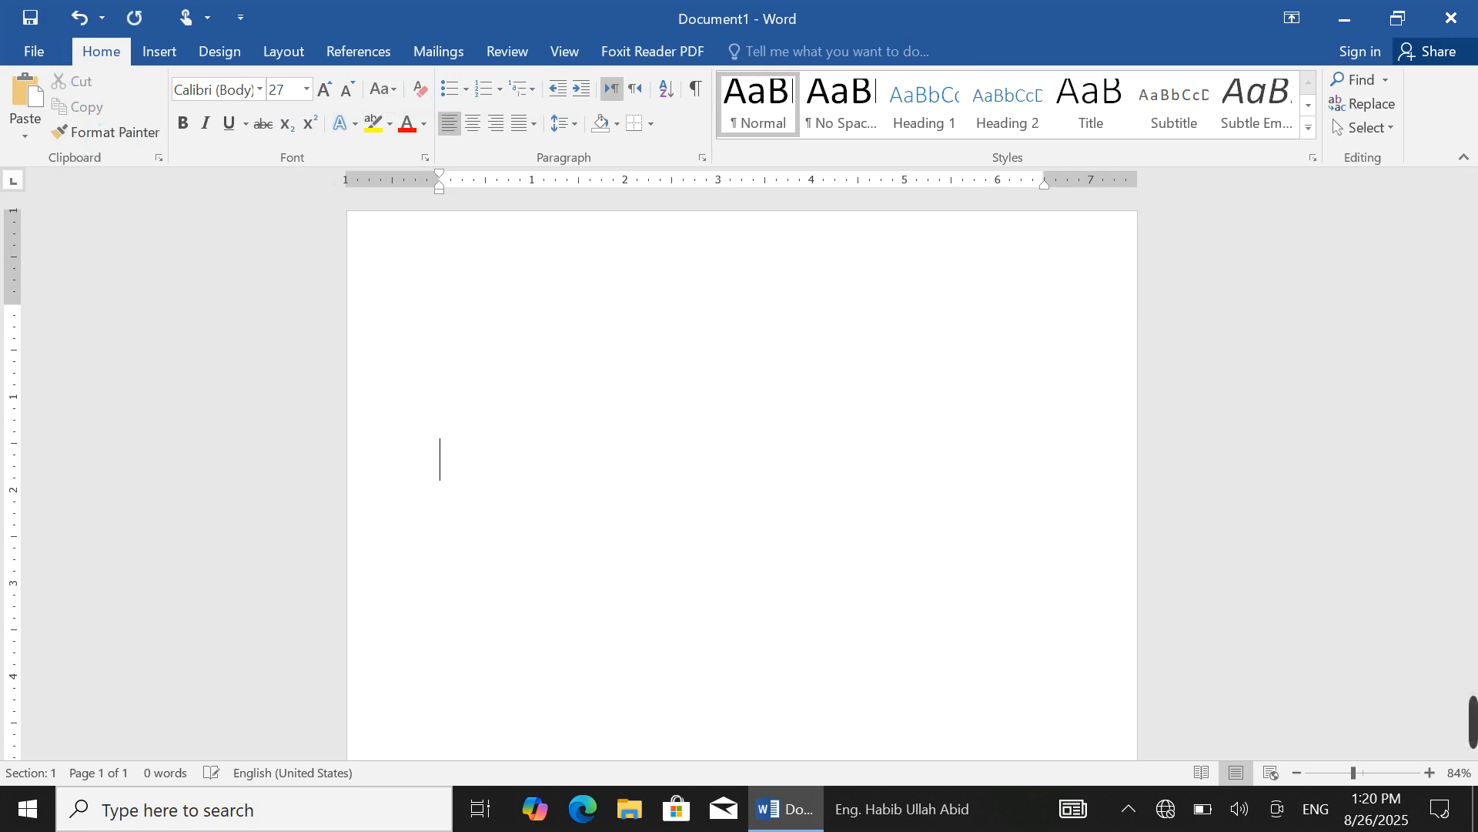
key(Return)
key(Return)
key(Return)
key(Return)
key(Return)
key(Return)
key(Return)
key(Return)
key(Return)
key(Return)
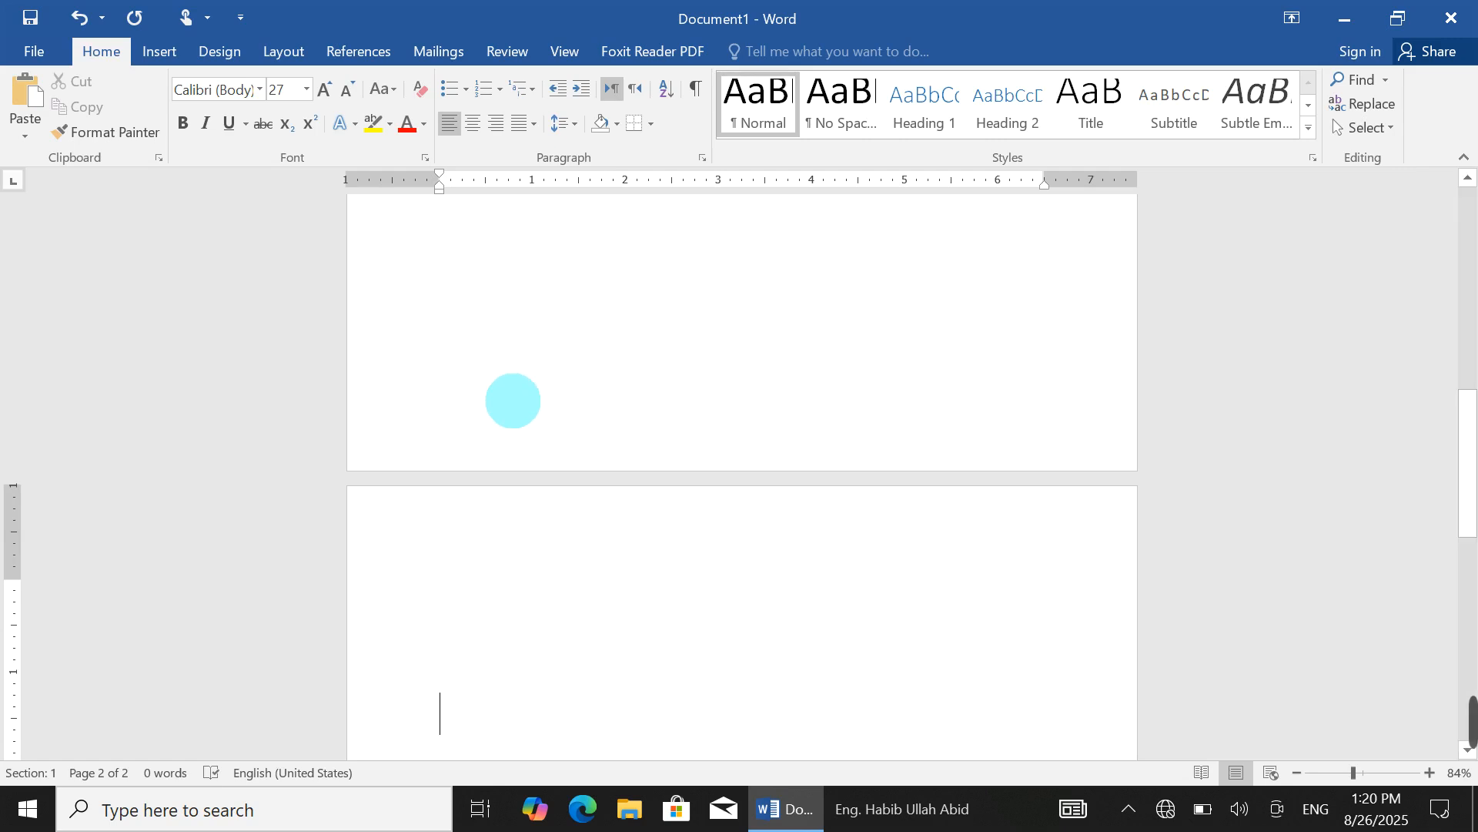
click(30, 83)
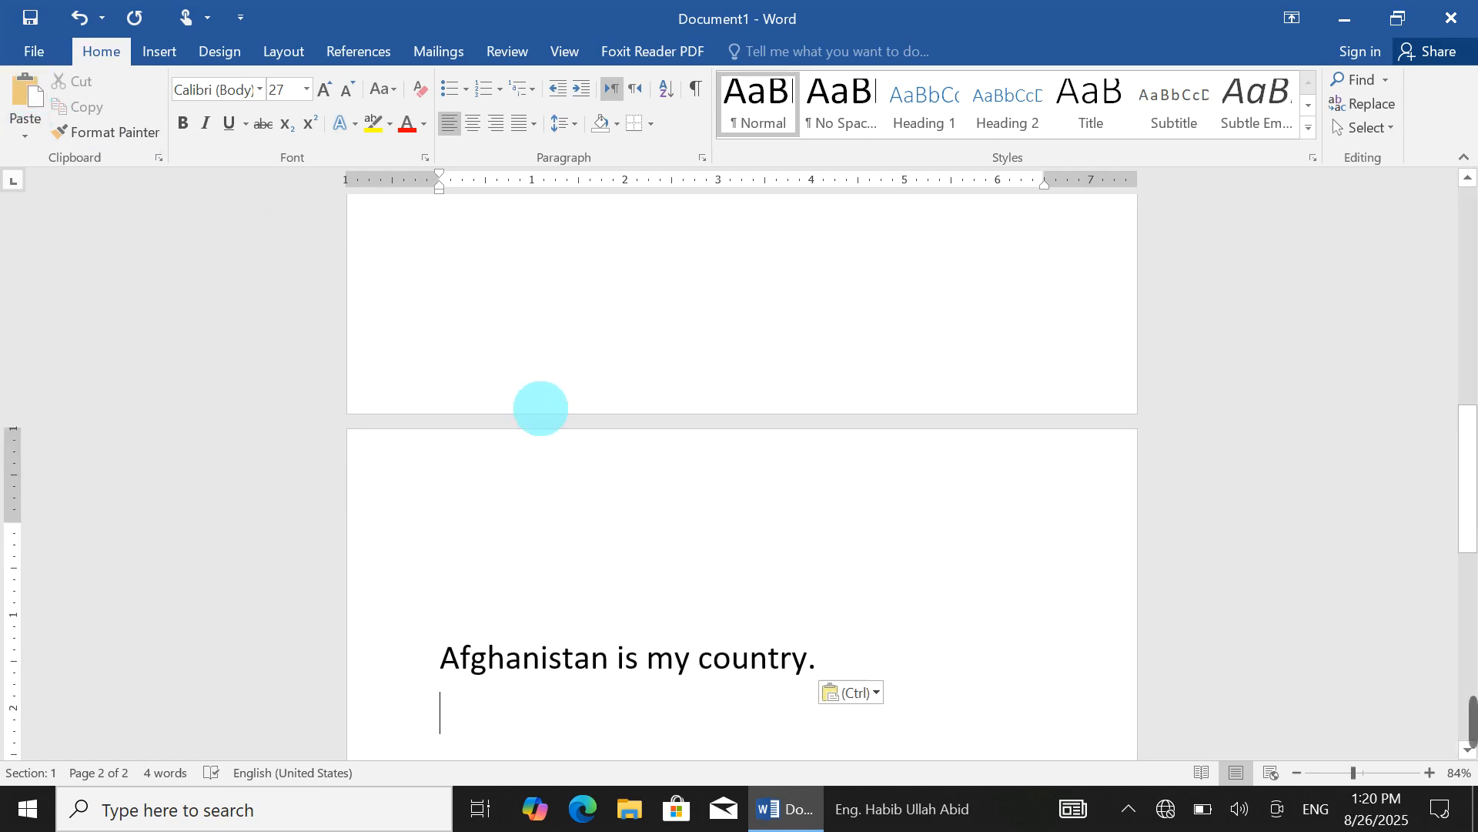
scroll(541, 408, up, 10)
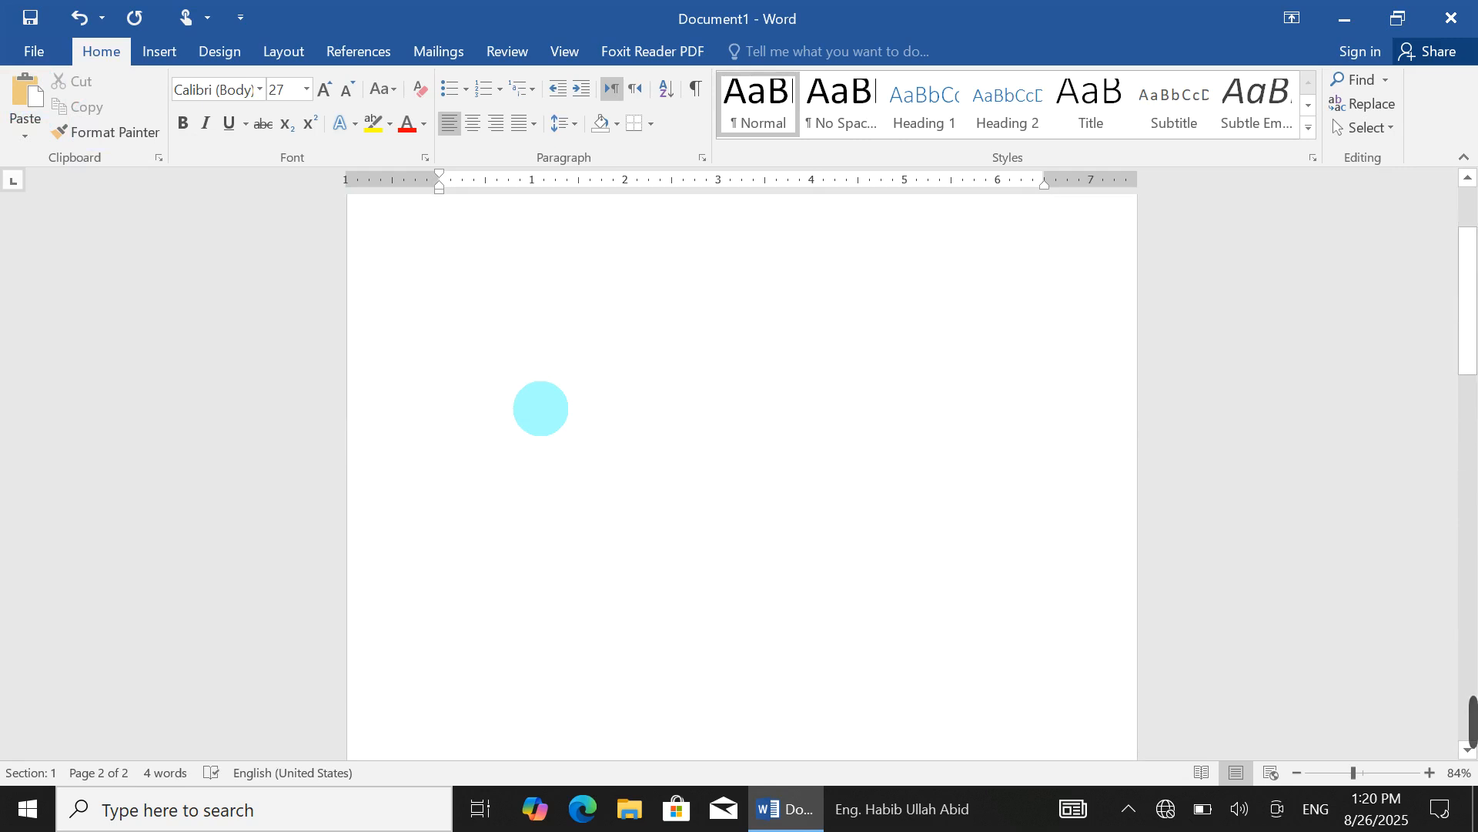
scroll(540, 408, down, 10)
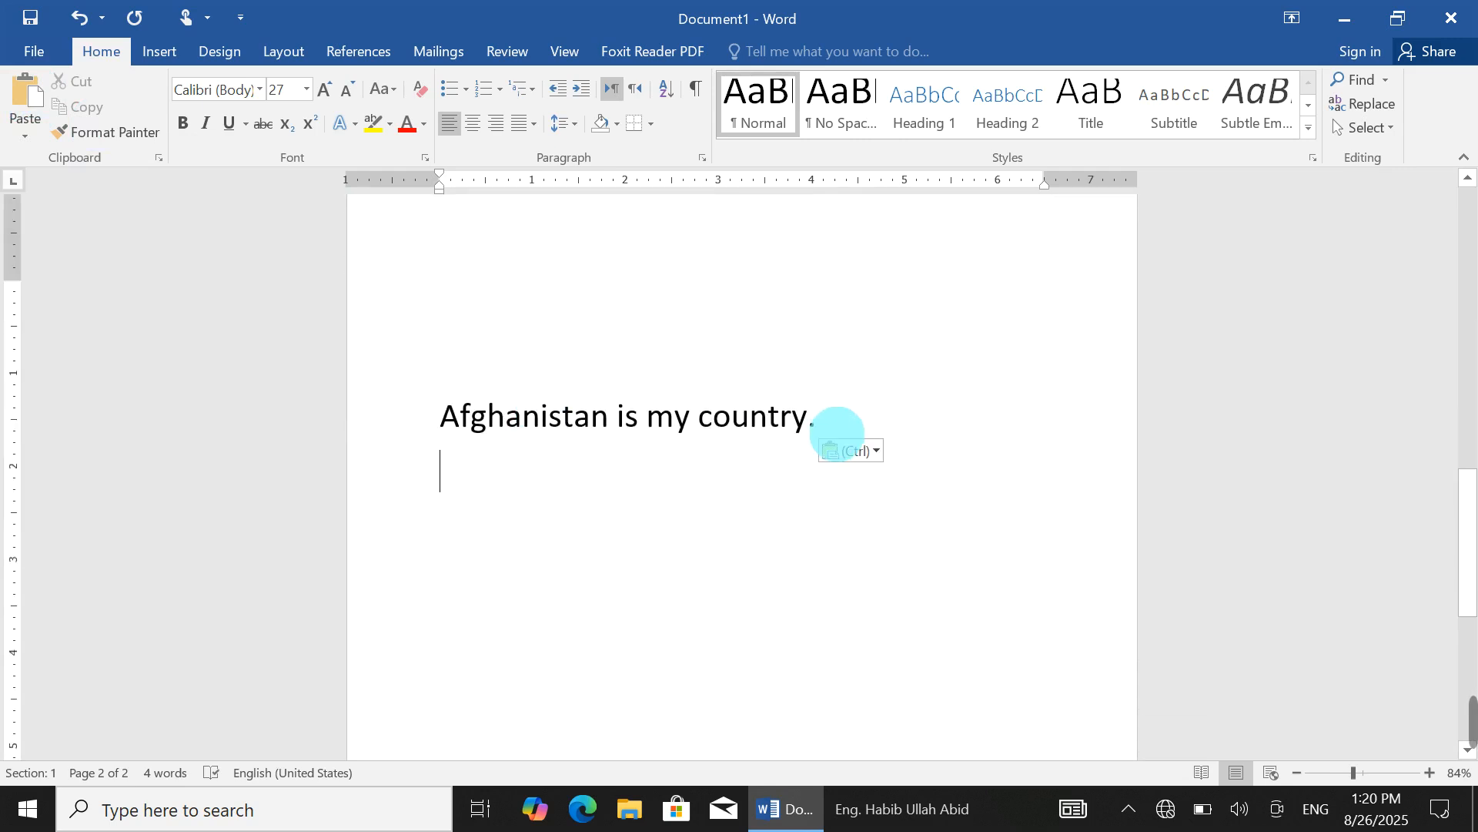
Step: Undo the paste, the added blank lines and the cut of the sentence
key(ctrl+z)
key(ctrl+z)
key(ctrl+z)
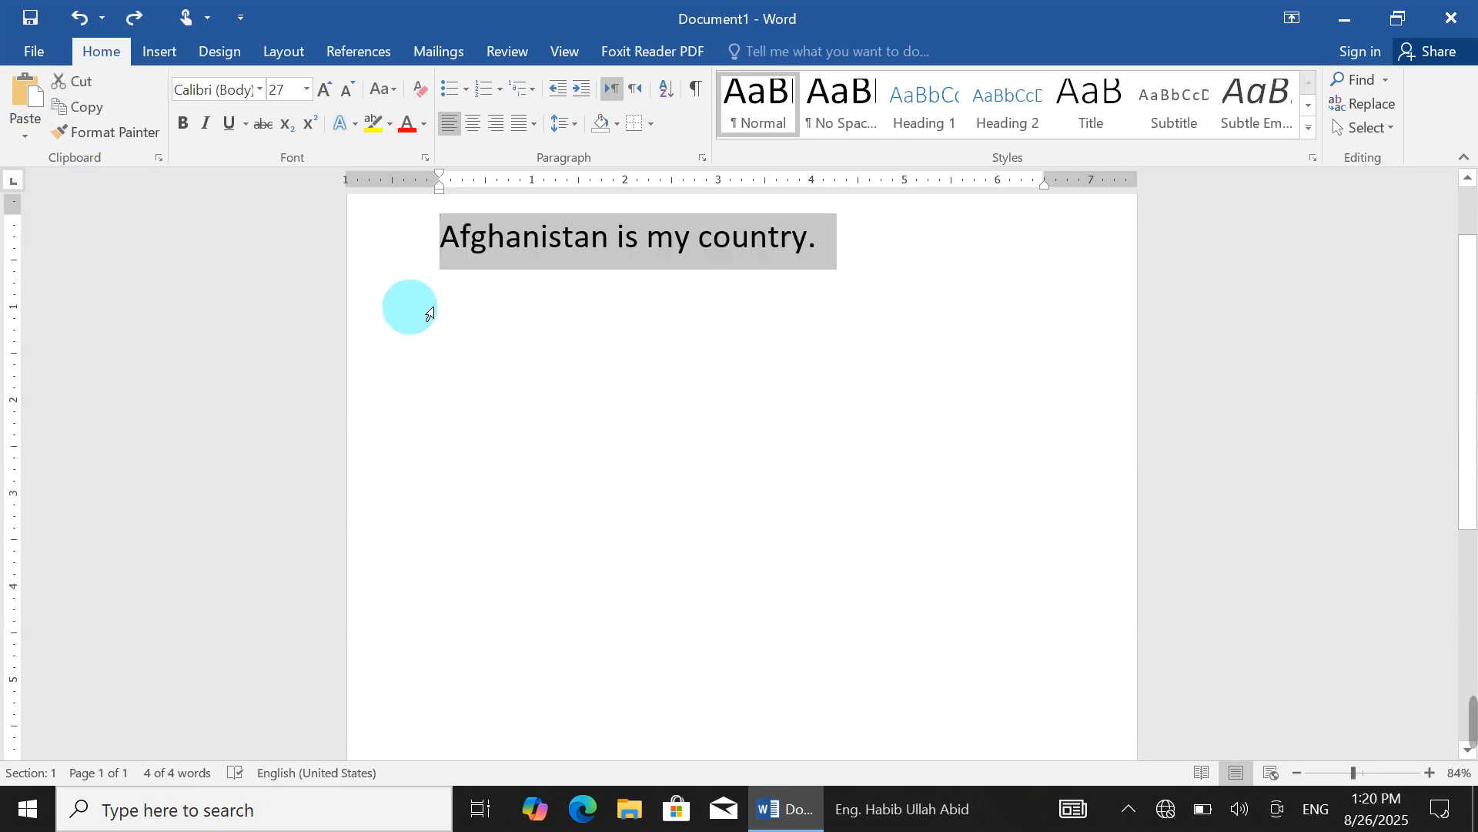
Step: Copy the whole sentence "Afghanistan is my country." to the clipboard
click(753, 287)
drag(819, 245, 388, 245)
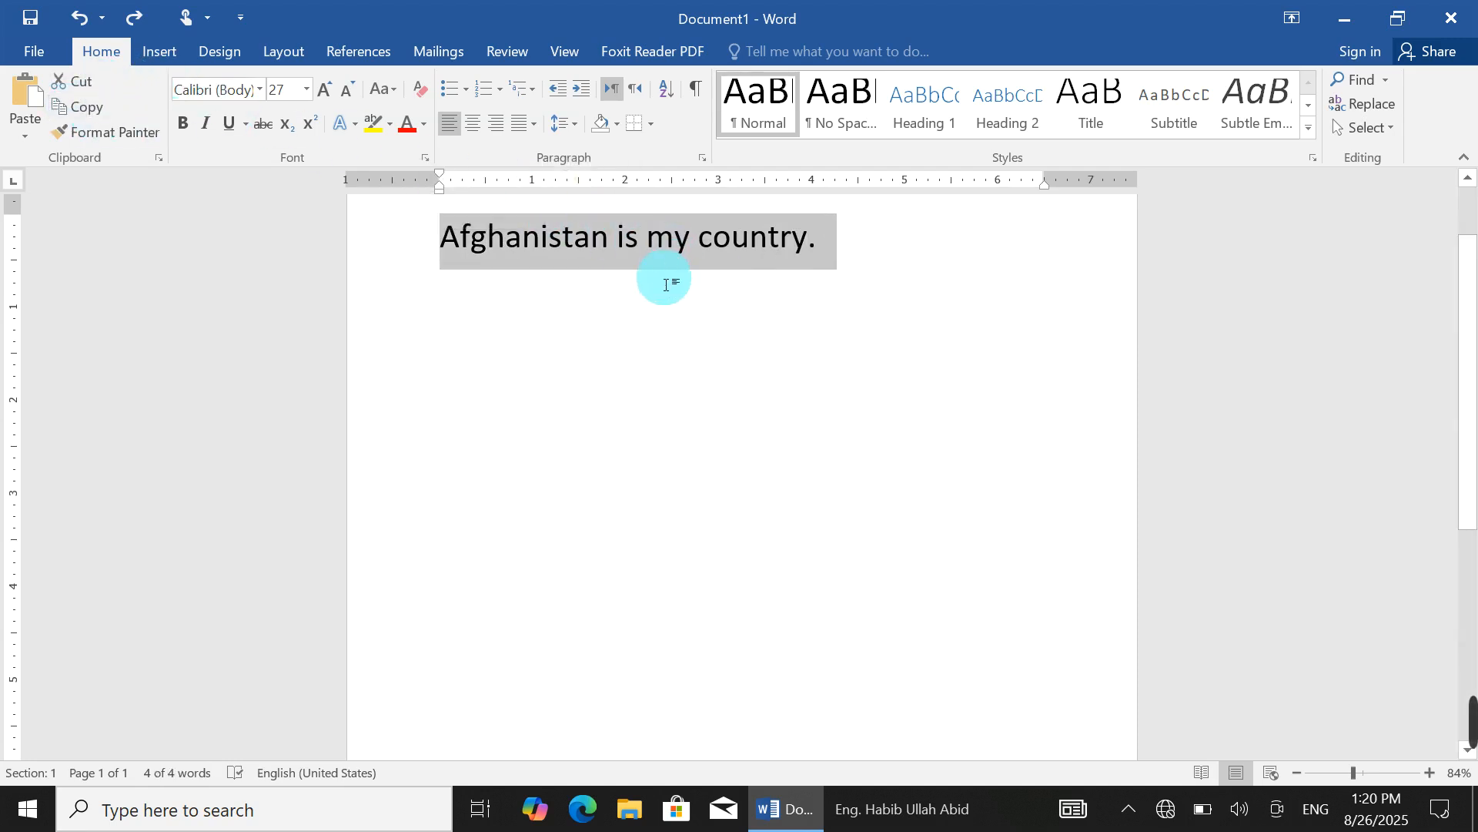
click(93, 103)
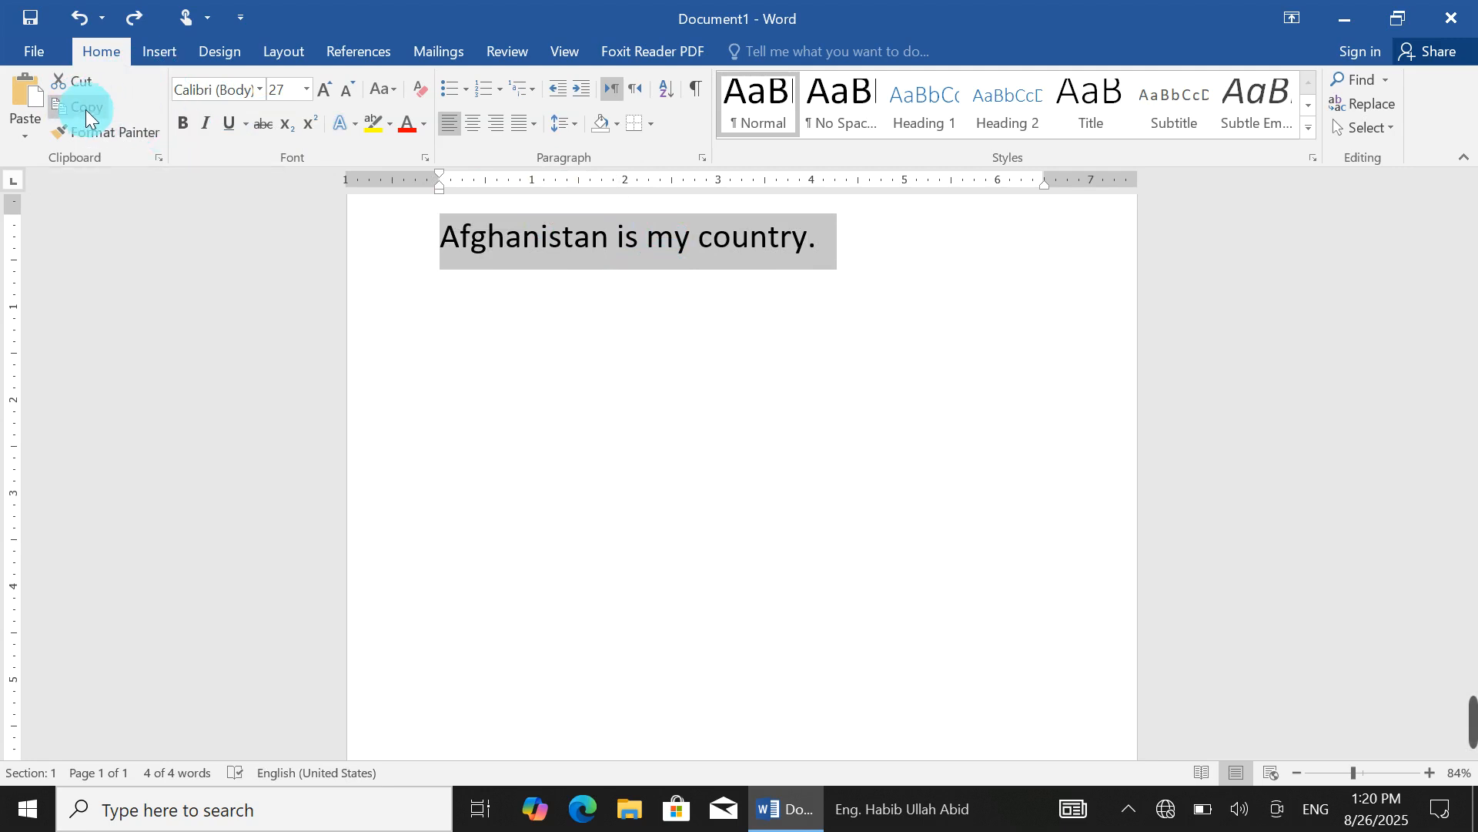
Step: Paste the copied sentence three times below the original, leaving an empty line in between
click(523, 306)
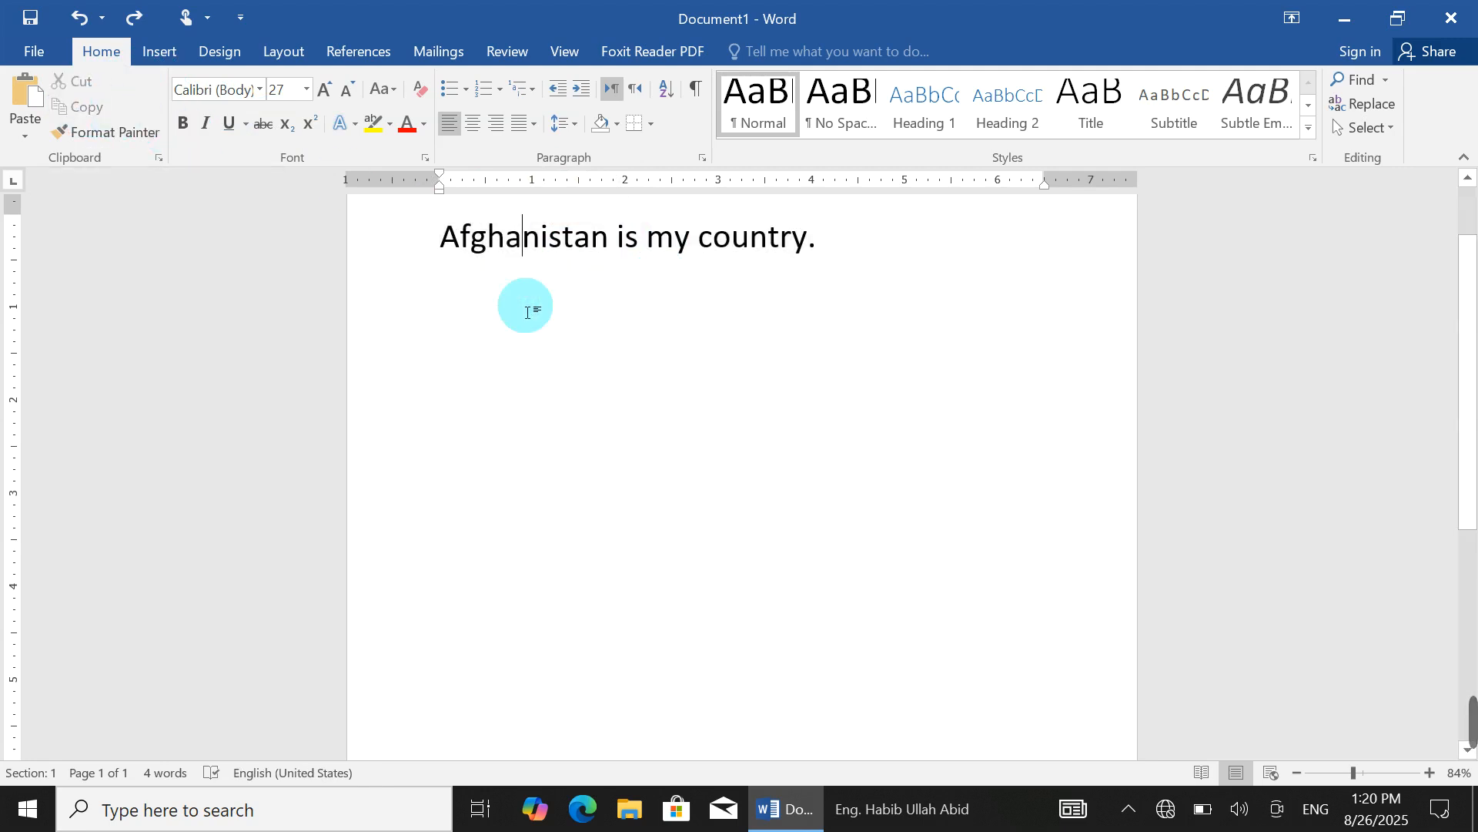
click(833, 254)
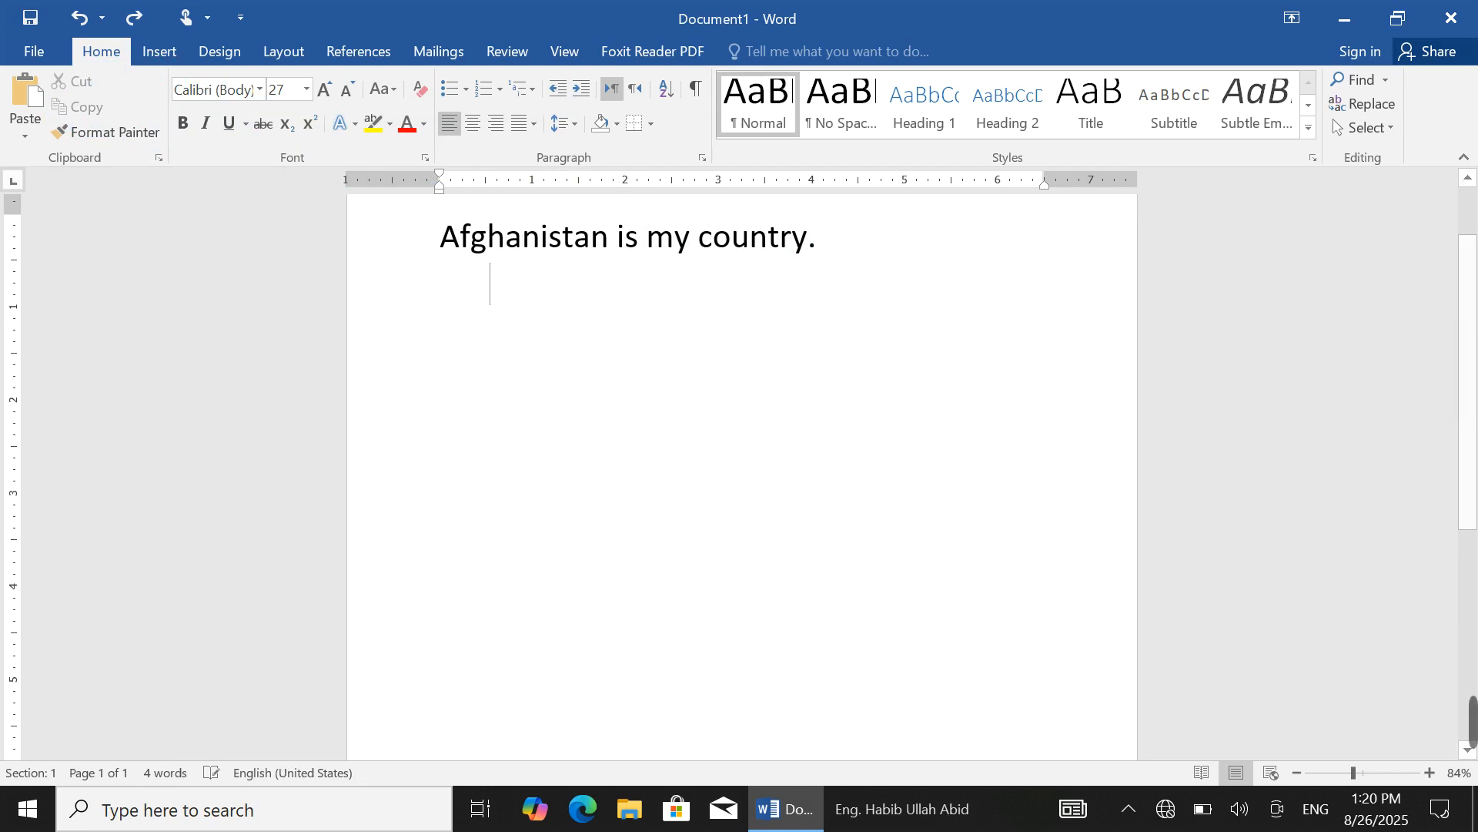
key(Return)
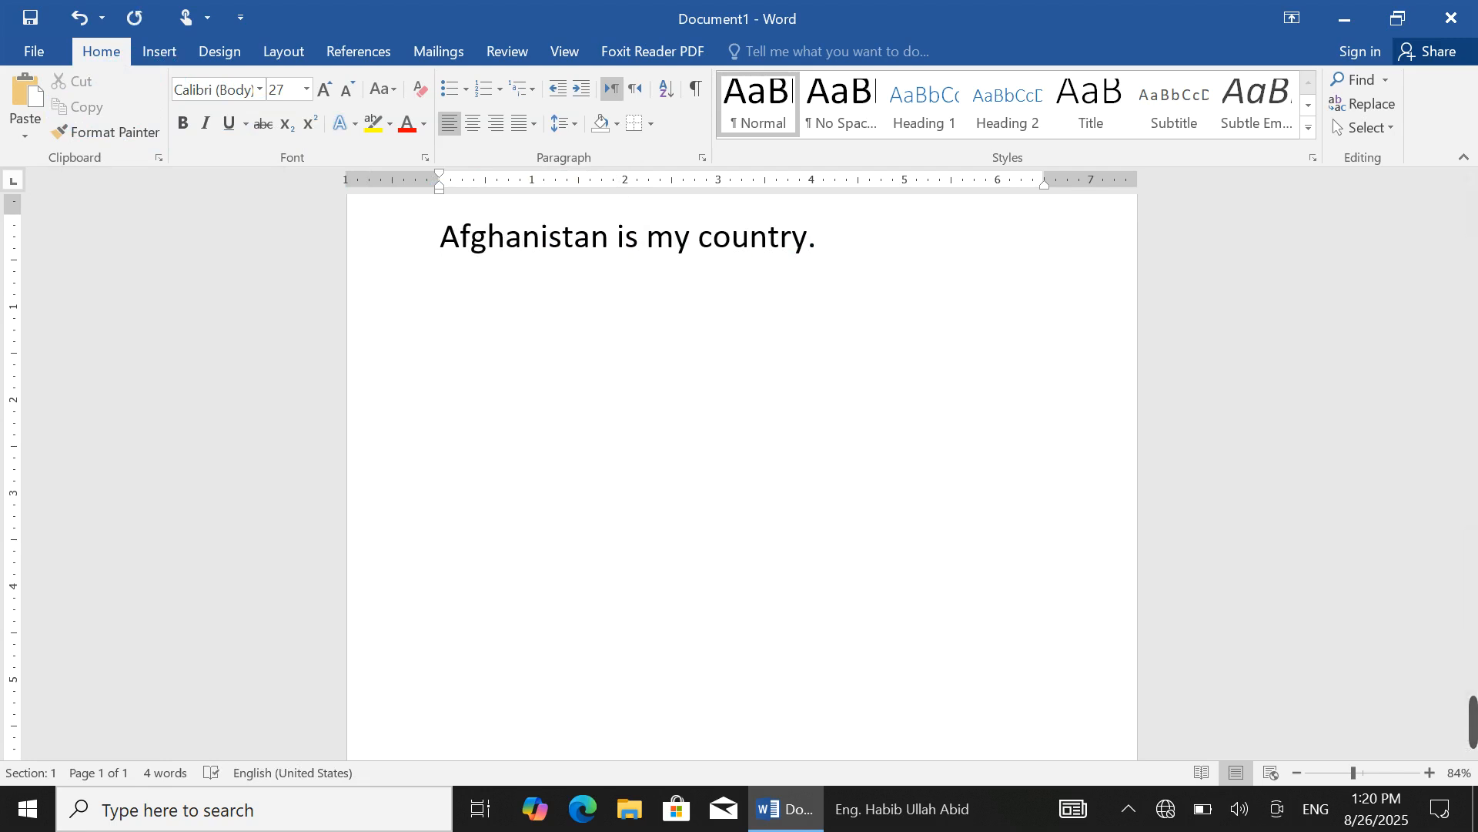
click(683, 280)
click(24, 104)
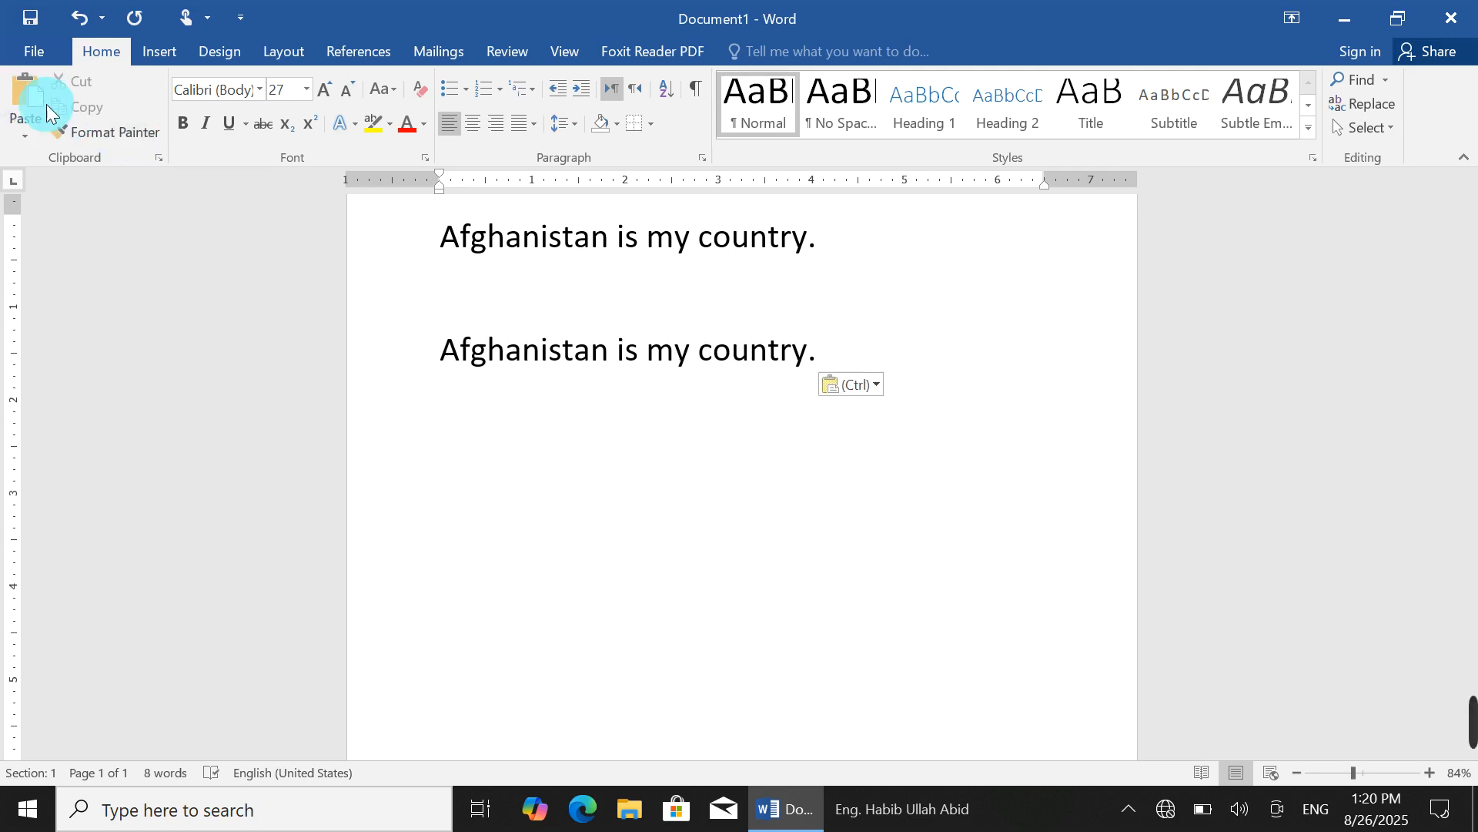
click(22, 88)
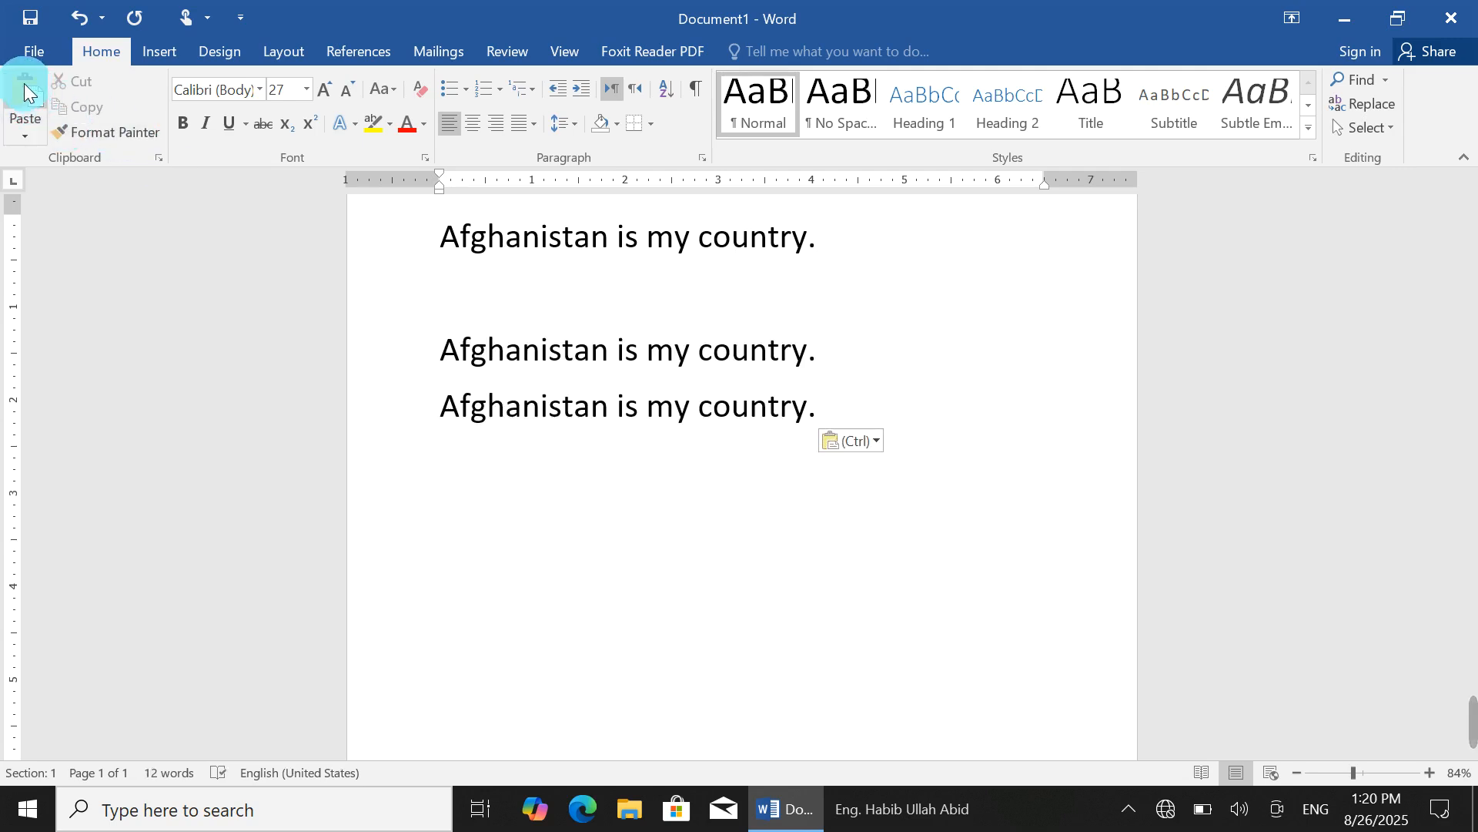
click(20, 93)
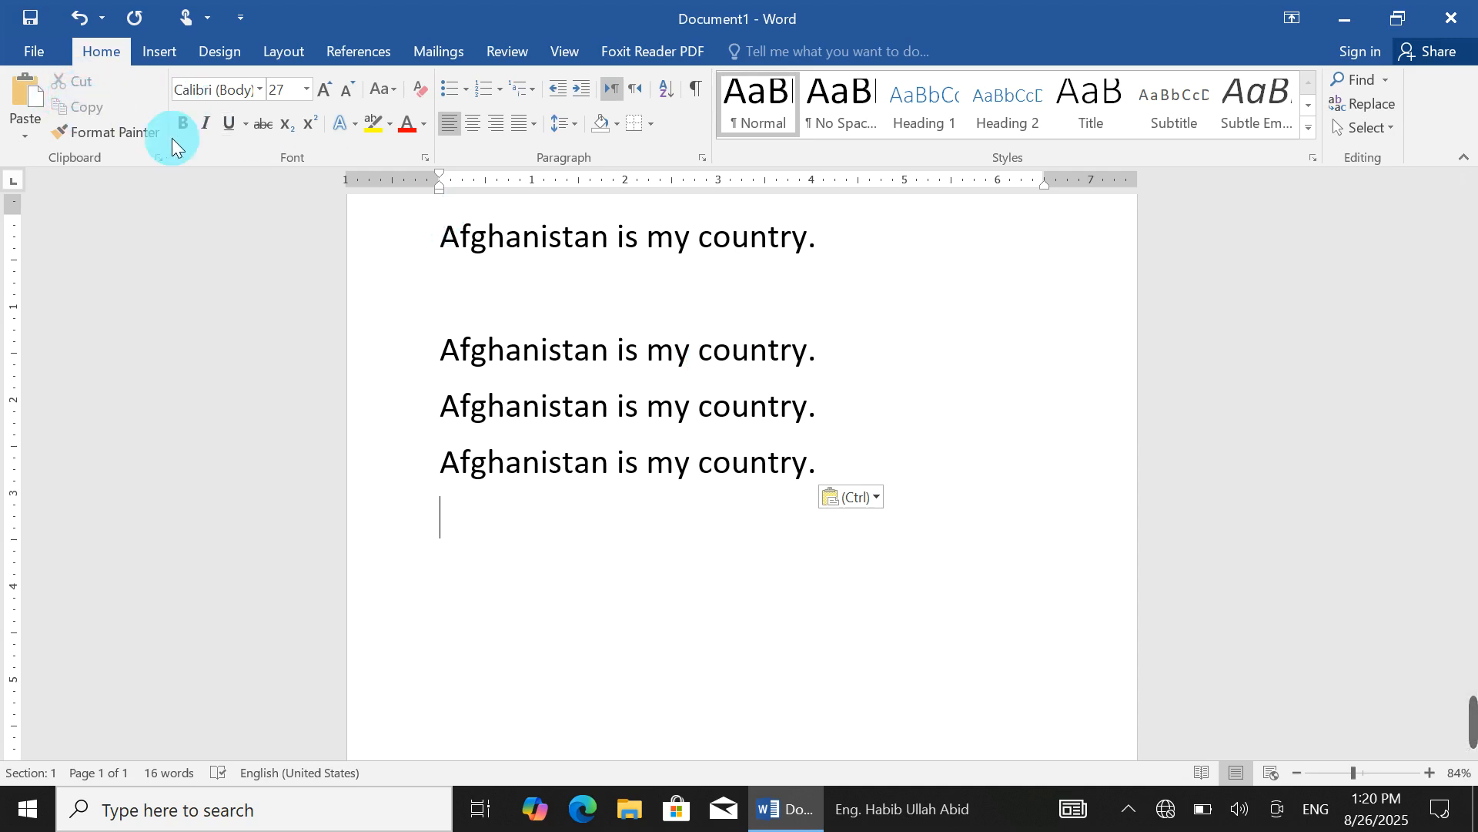
Step: Cut the three pasted sentences and paste them further down on the same page
drag(844, 478, 578, 342)
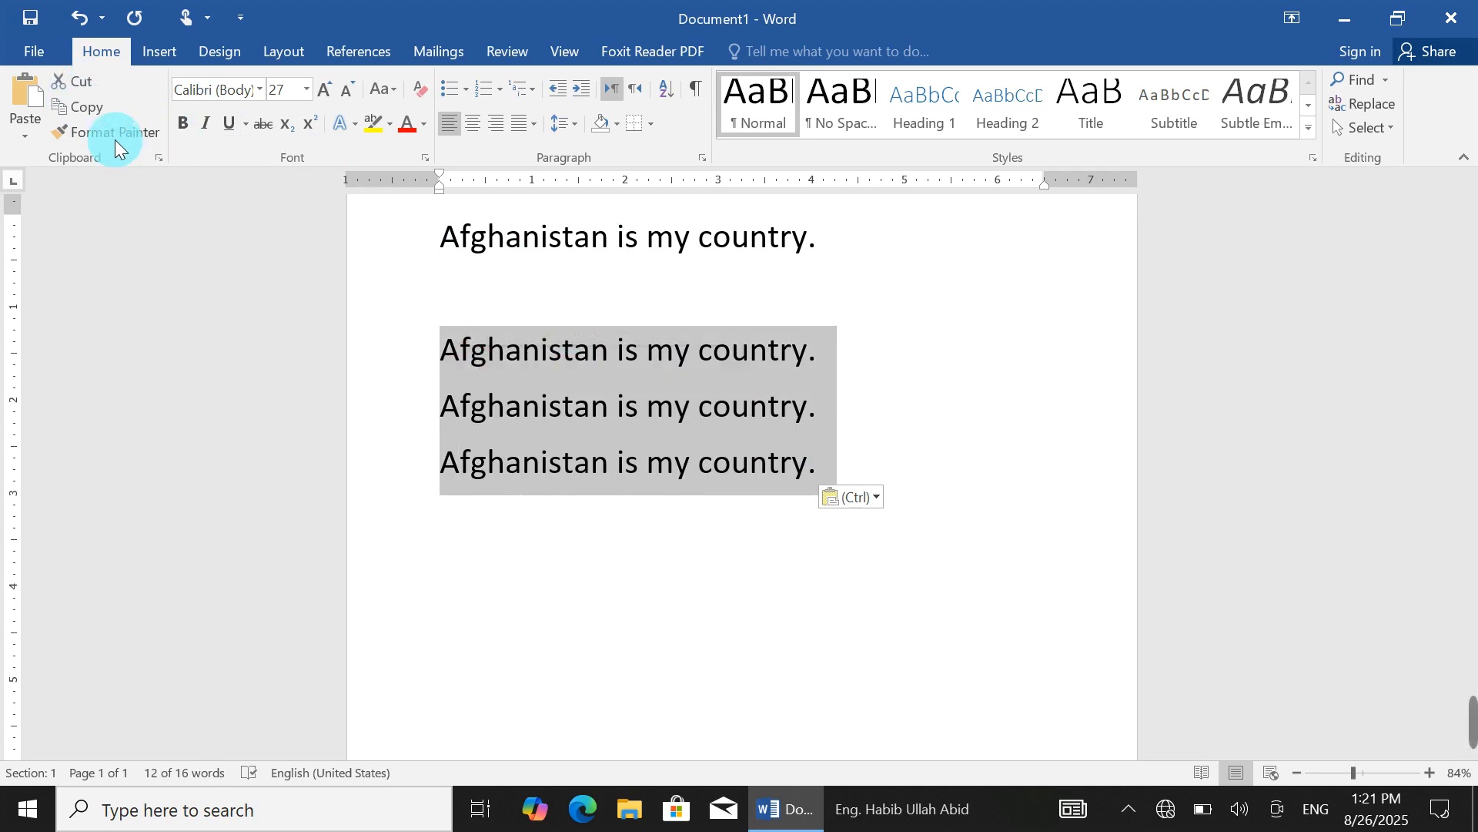
click(73, 80)
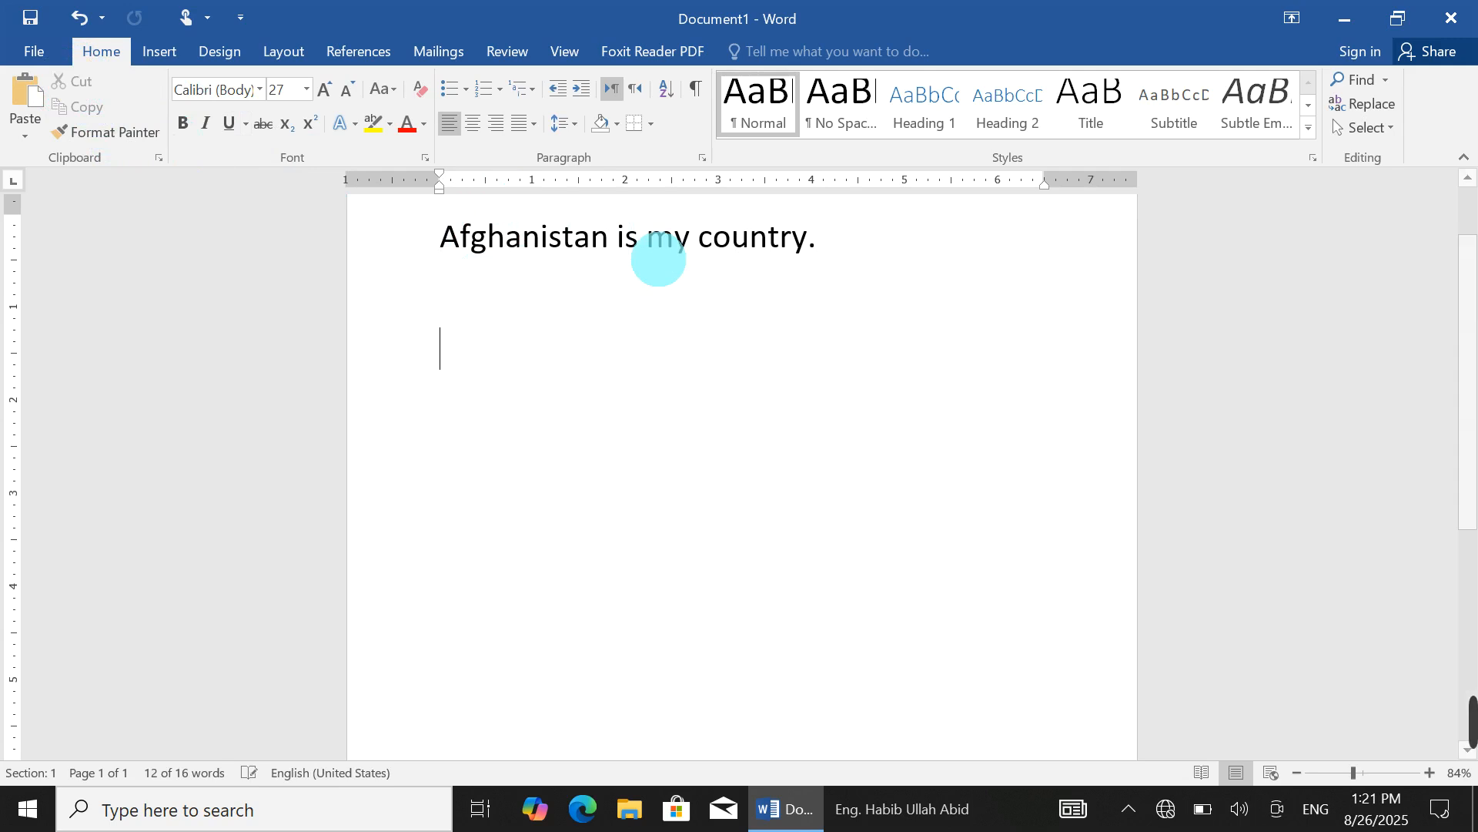
scroll(723, 389, down, 2)
scroll(729, 395, down, 3)
click(460, 503)
double_click(477, 504)
click(477, 507)
double_click(466, 524)
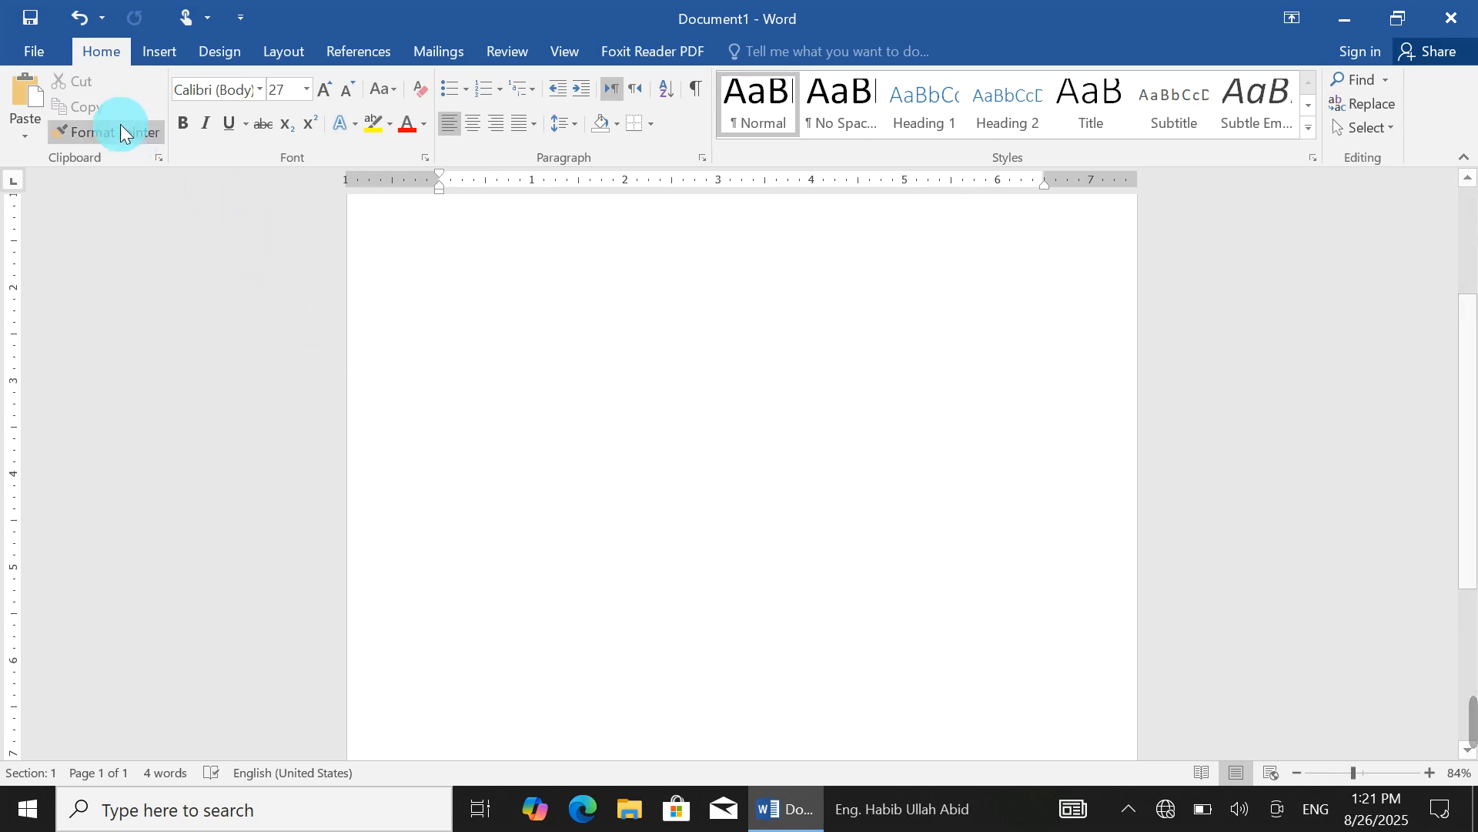
click(31, 94)
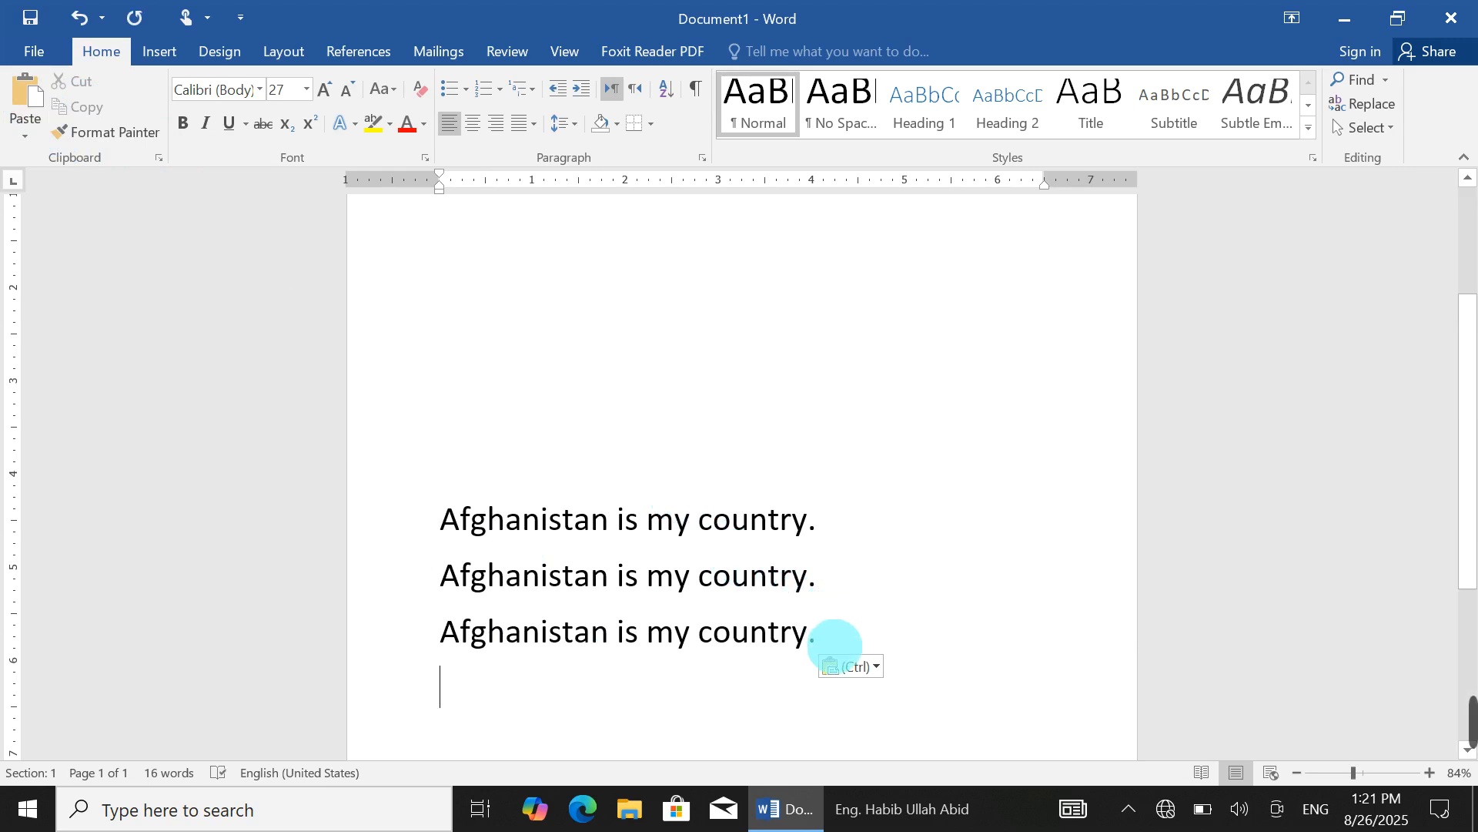
Step: Undo the paste and the cut of the three sentences
key(ctrl+z)
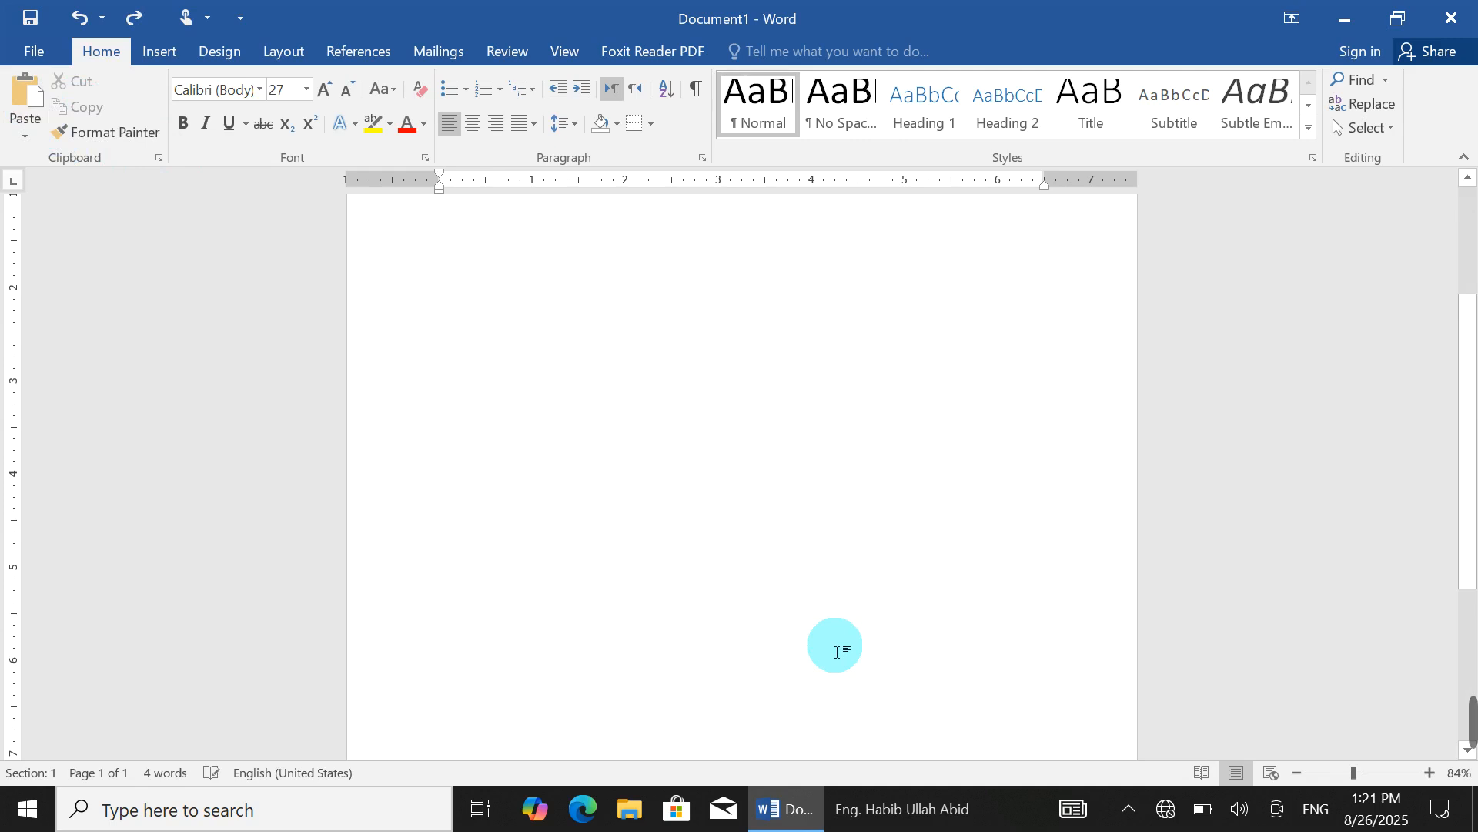
key(ctrl+y)
scroll(742, 465, up, 2)
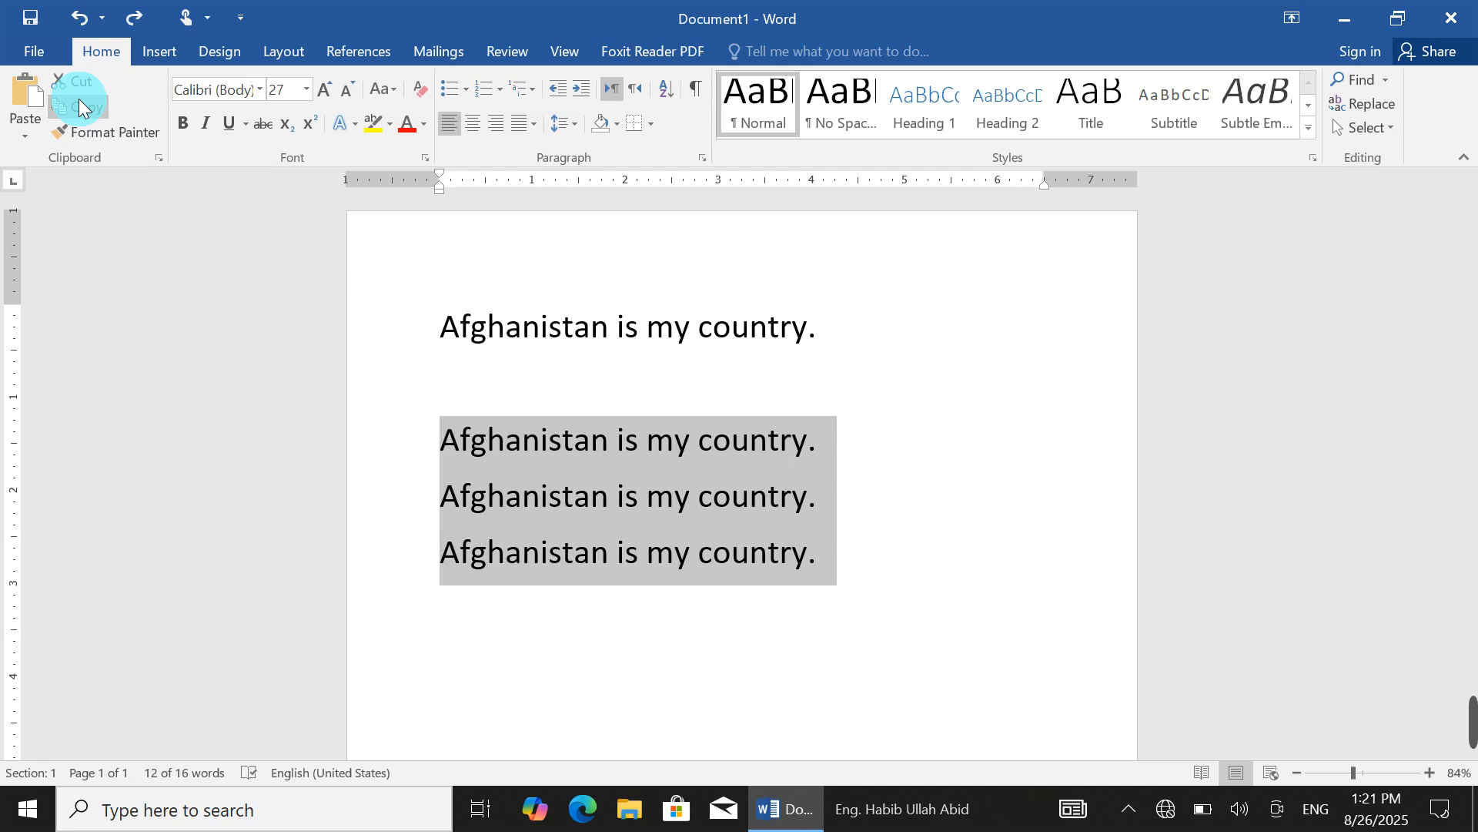
Step: Copy the three selected sentences and add blank lines below them down to the second page
click(680, 364)
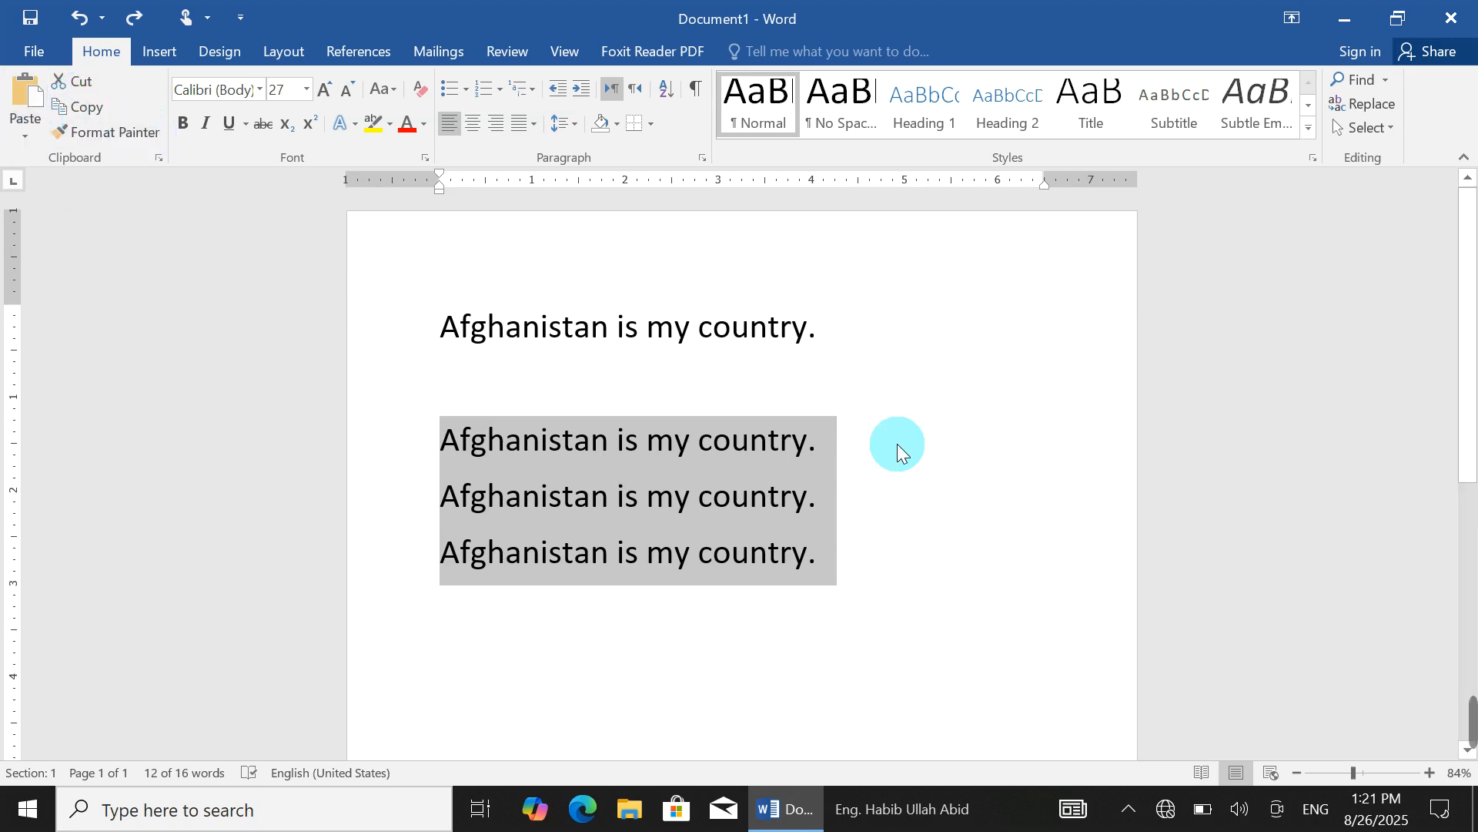
scroll(931, 465, down, 5)
click(709, 528)
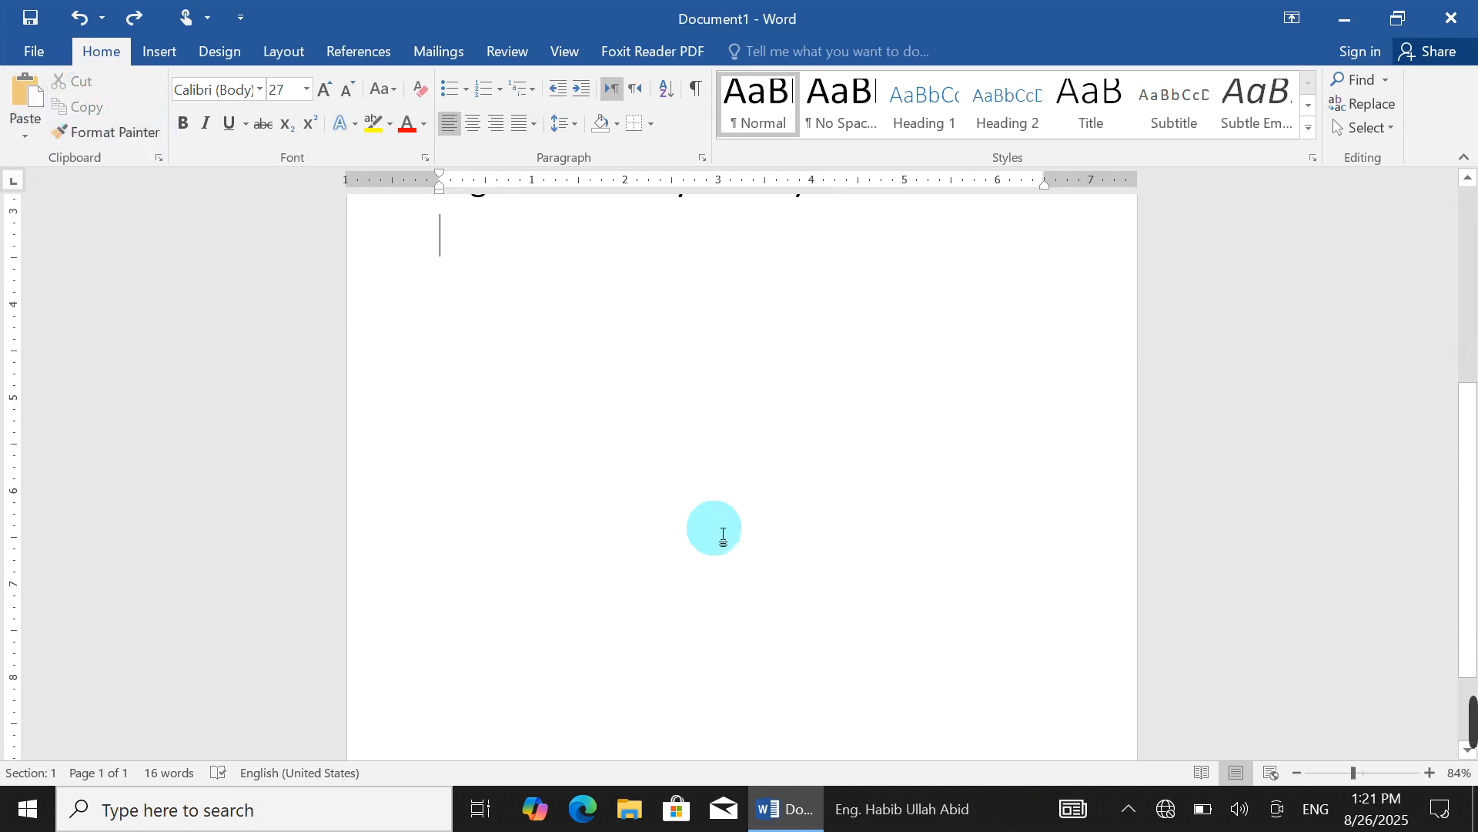
key(Return)
key(Return)
key(Return)
key(Return)
key(Return)
key(Return)
key(Return)
key(Return)
key(Return)
key(Return)
key(Return)
key(Return)
key(Return)
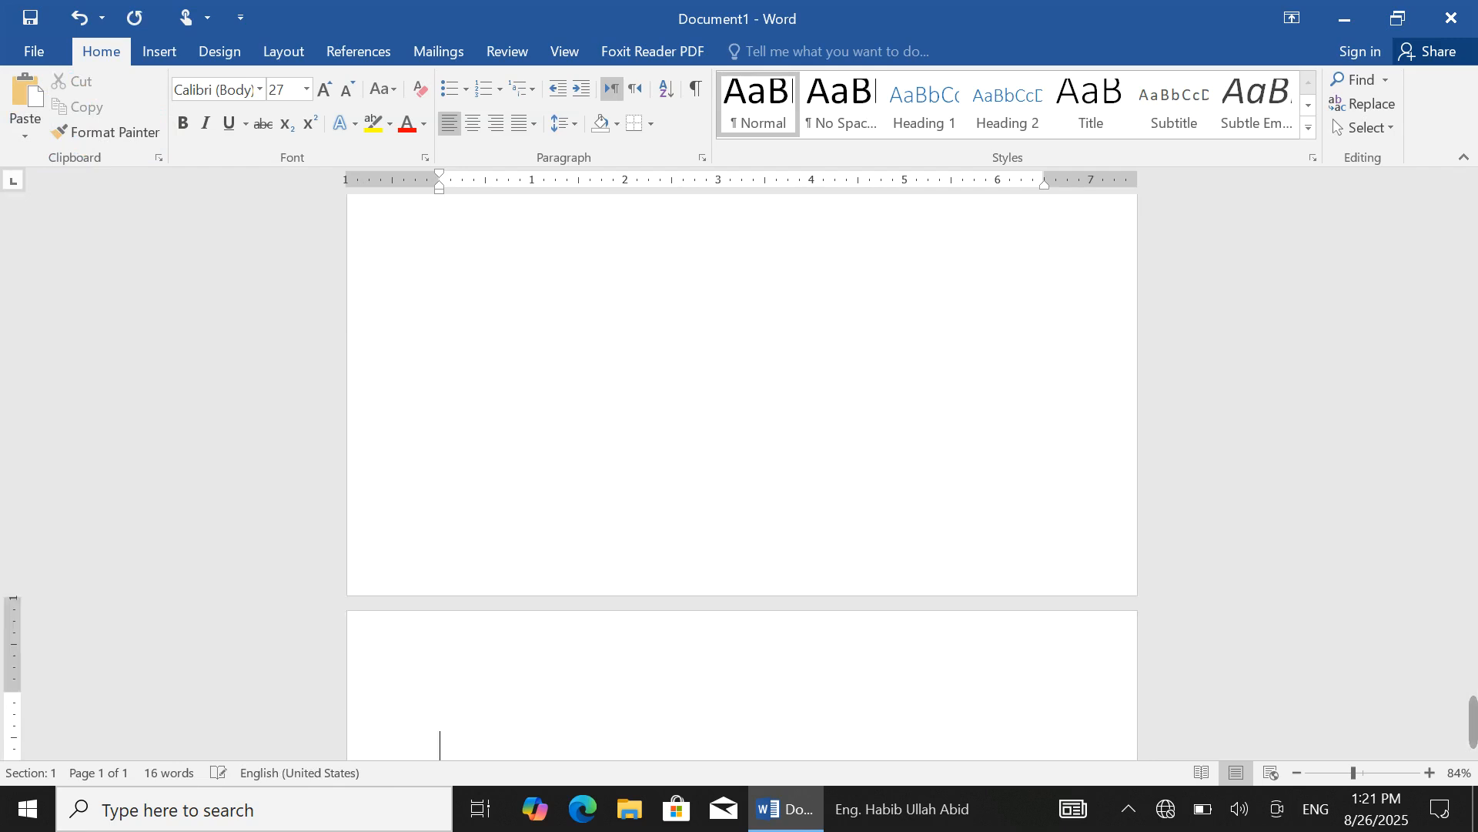
Step: Paste the three-sentence block four times in a row on the second page
click(23, 99)
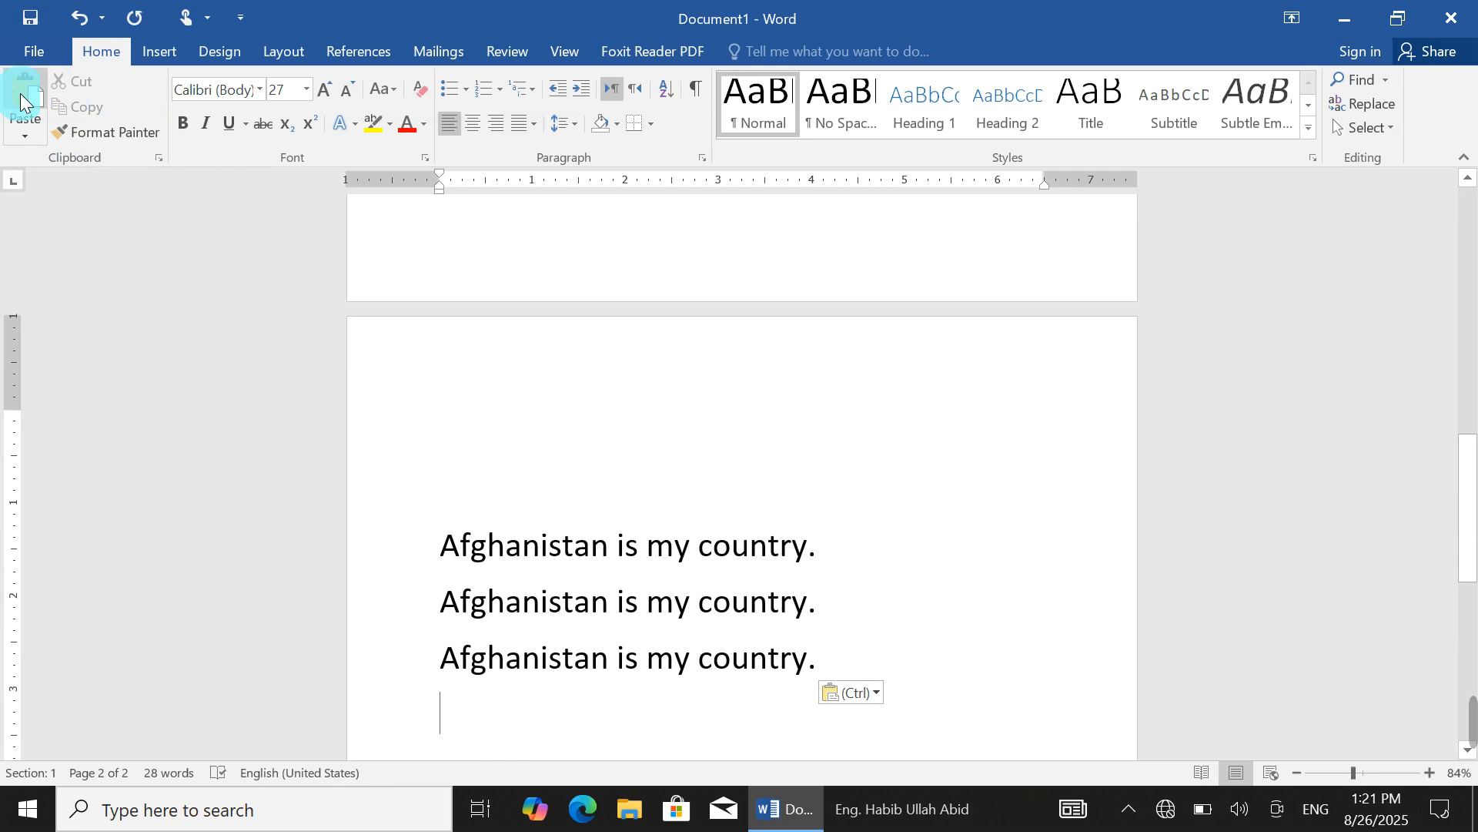
click(22, 89)
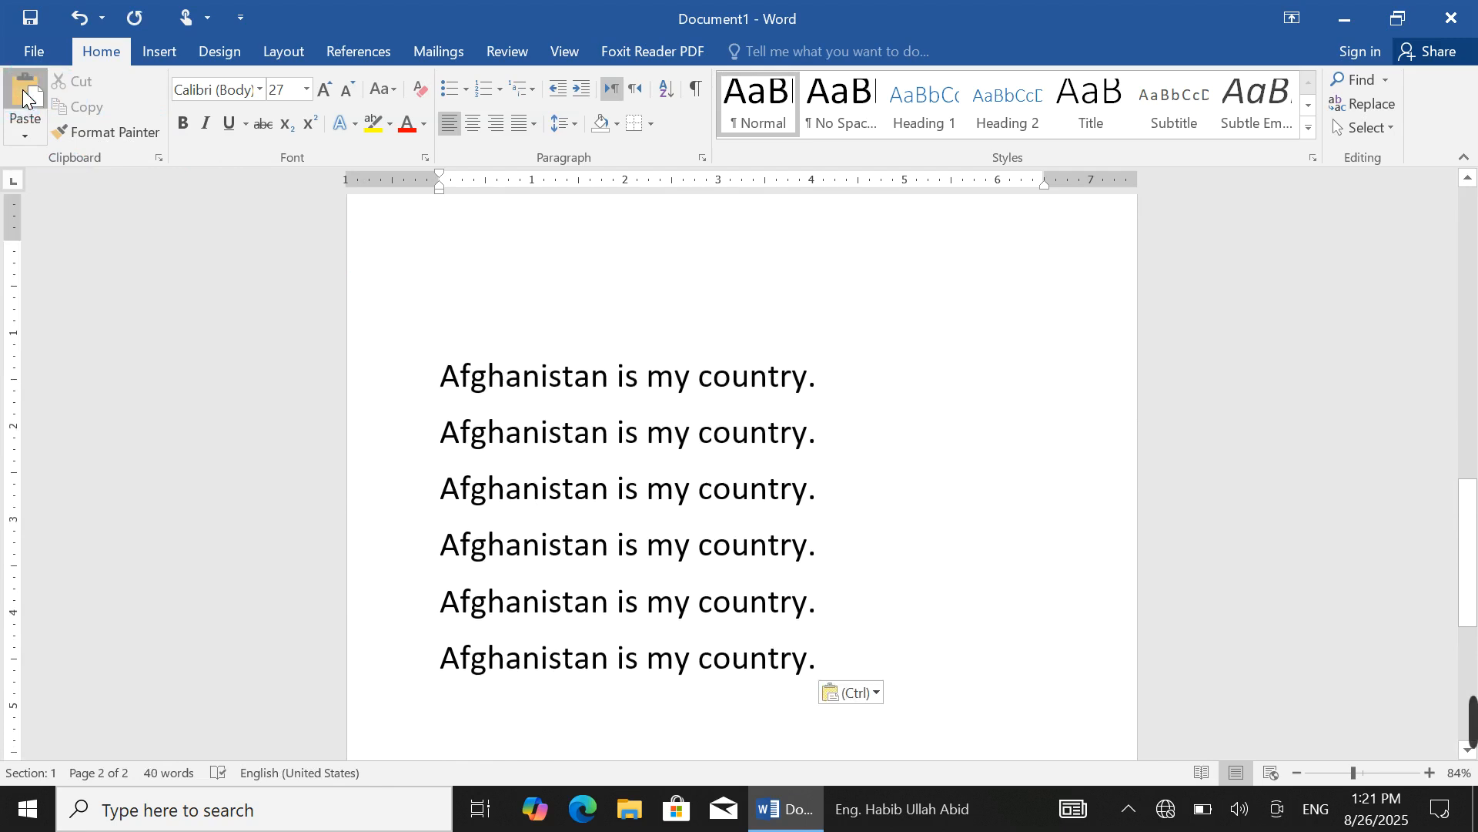
click(40, 106)
click(21, 90)
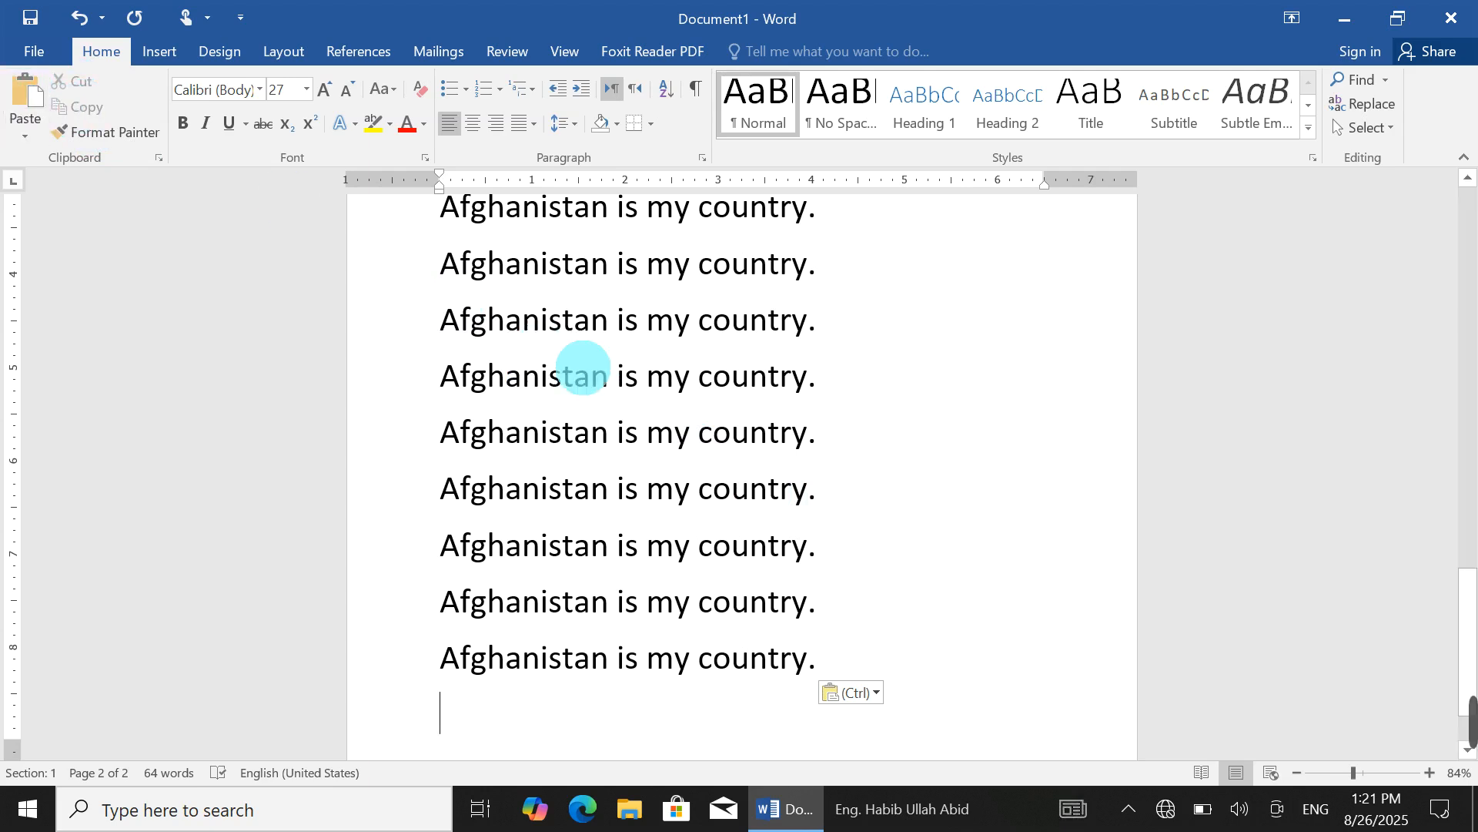
Step: Delete the entire content of the document
scroll(602, 371, up, 3)
key(ctrl+a)
key(Delete)
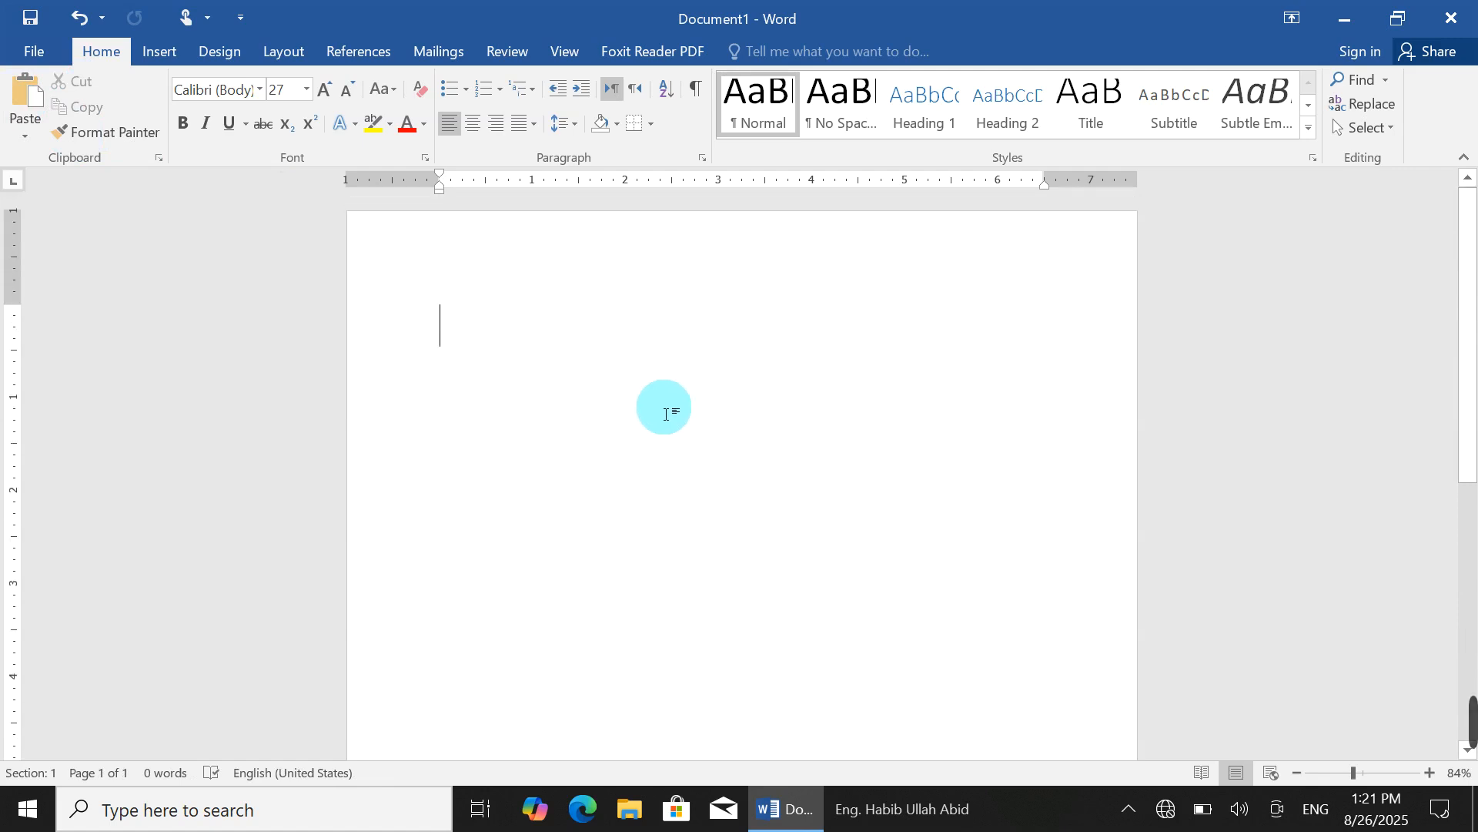
Step: Write the sentence "Welcome to Skill Rise Educational Center" at the start of the empty document
text(Wel)
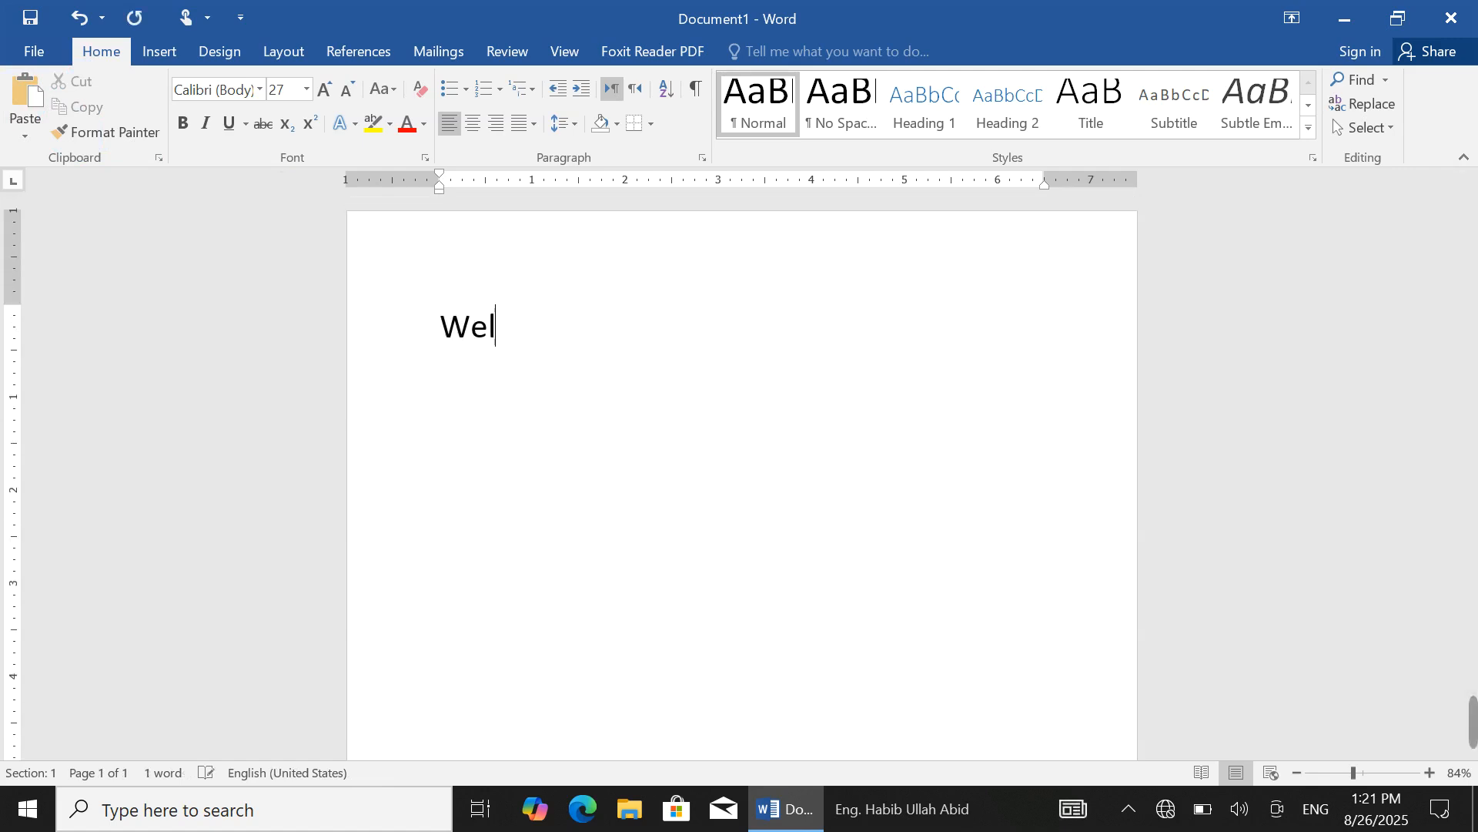
text(come to Skill Rise )
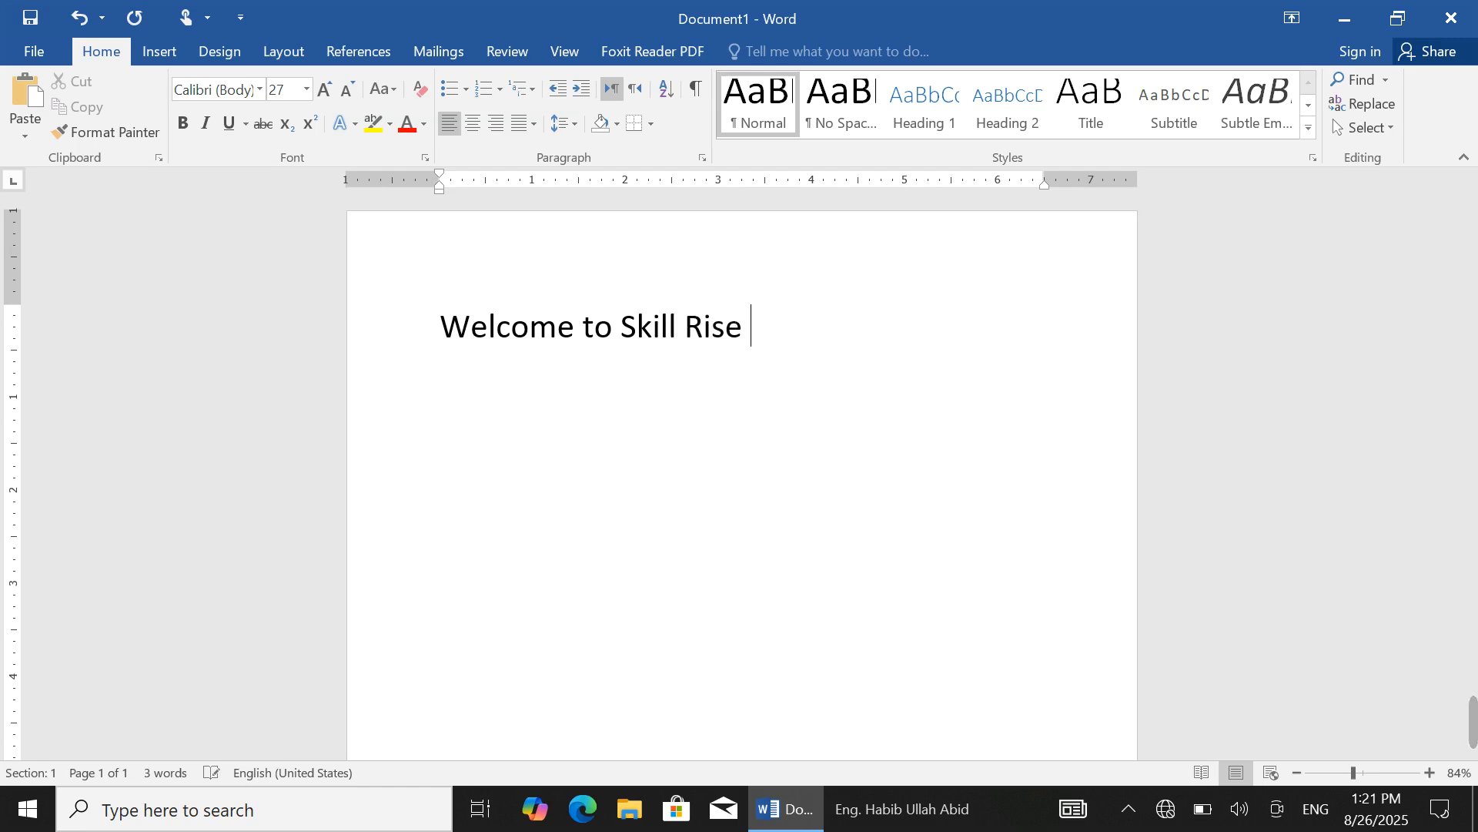
text(Edc)
text(cation)
text(al Center)
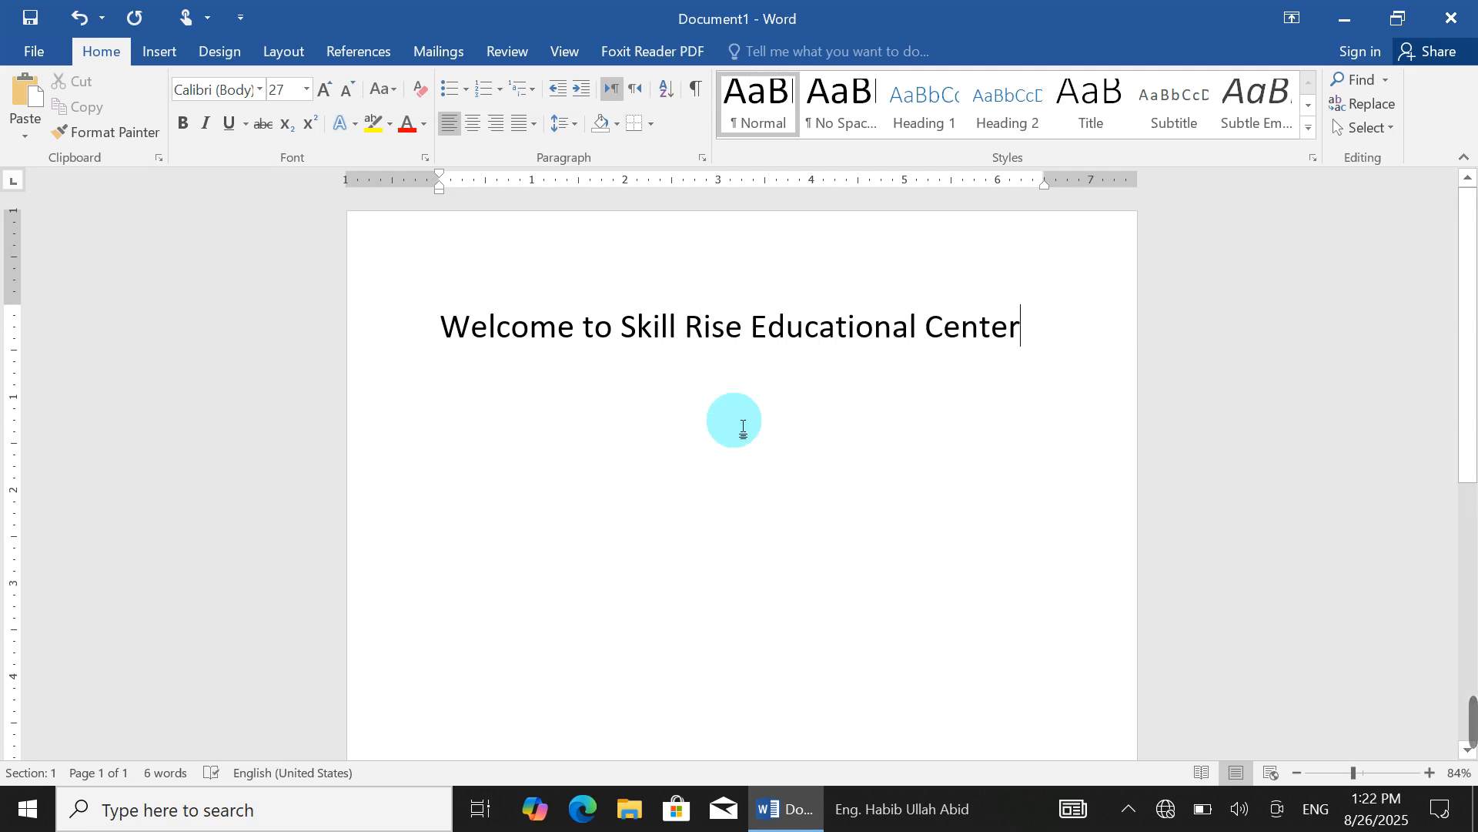
Step: Cut the entire "Welcome to Skill Rise Educational Center" sentence out of the document
key(ctrl+a)
scroll(636, 363, down, 1)
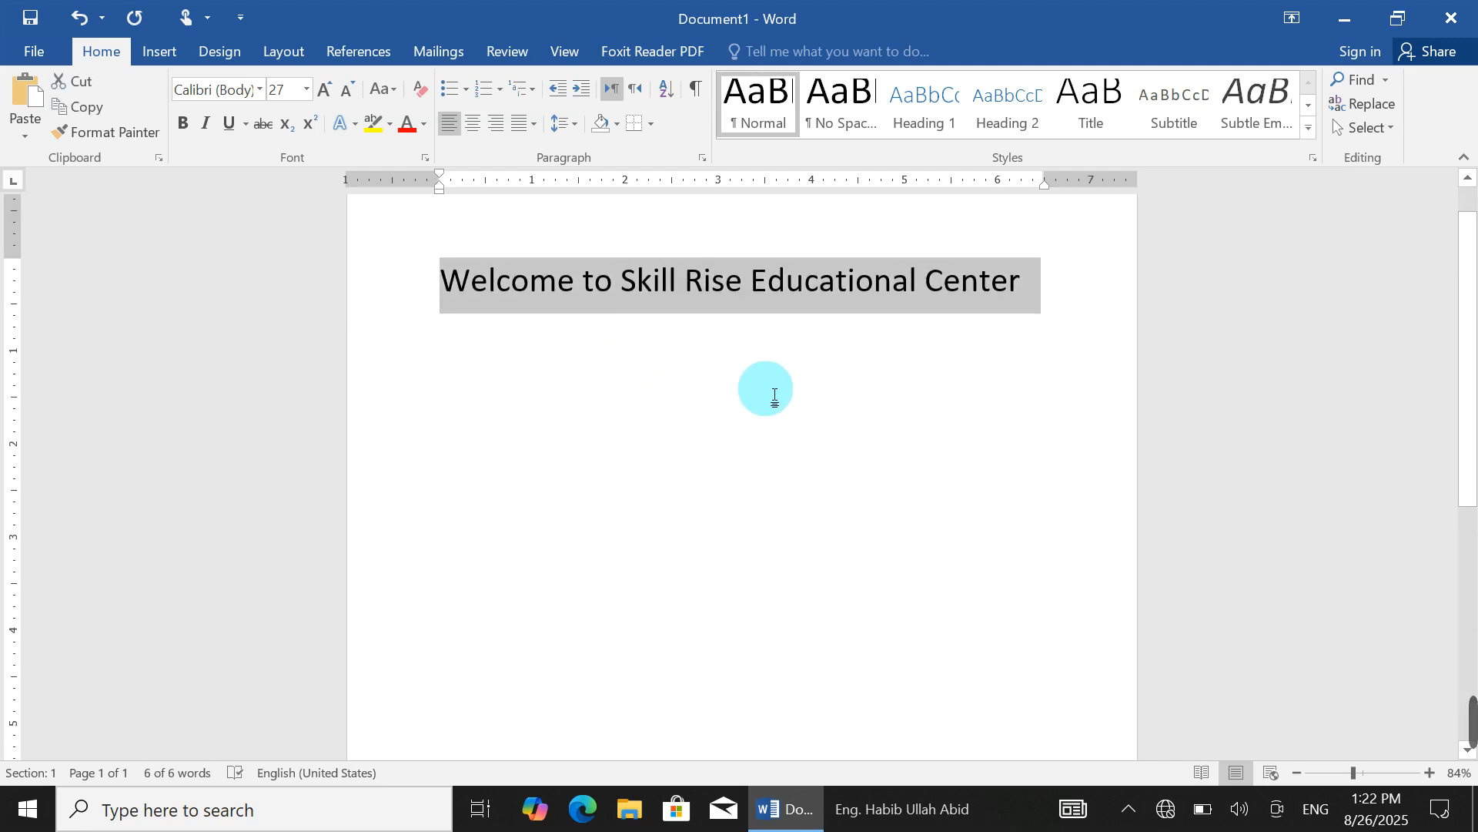
key(BackSpace)
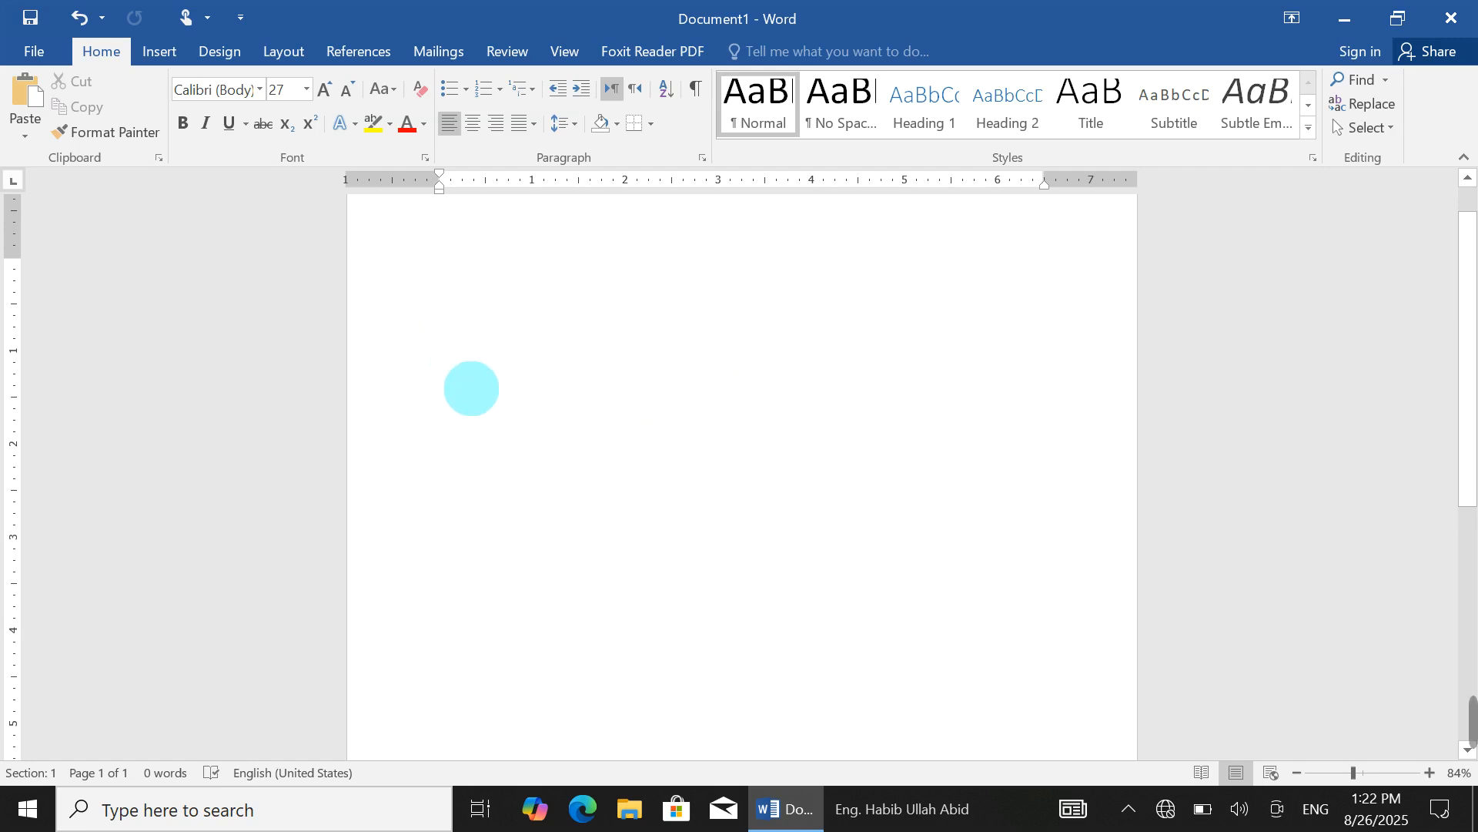
Step: Add five blank lines to the empty document and paste the cut sentence below them
key(Return)
key(Return)
key(Return)
key(Return)
key(Return)
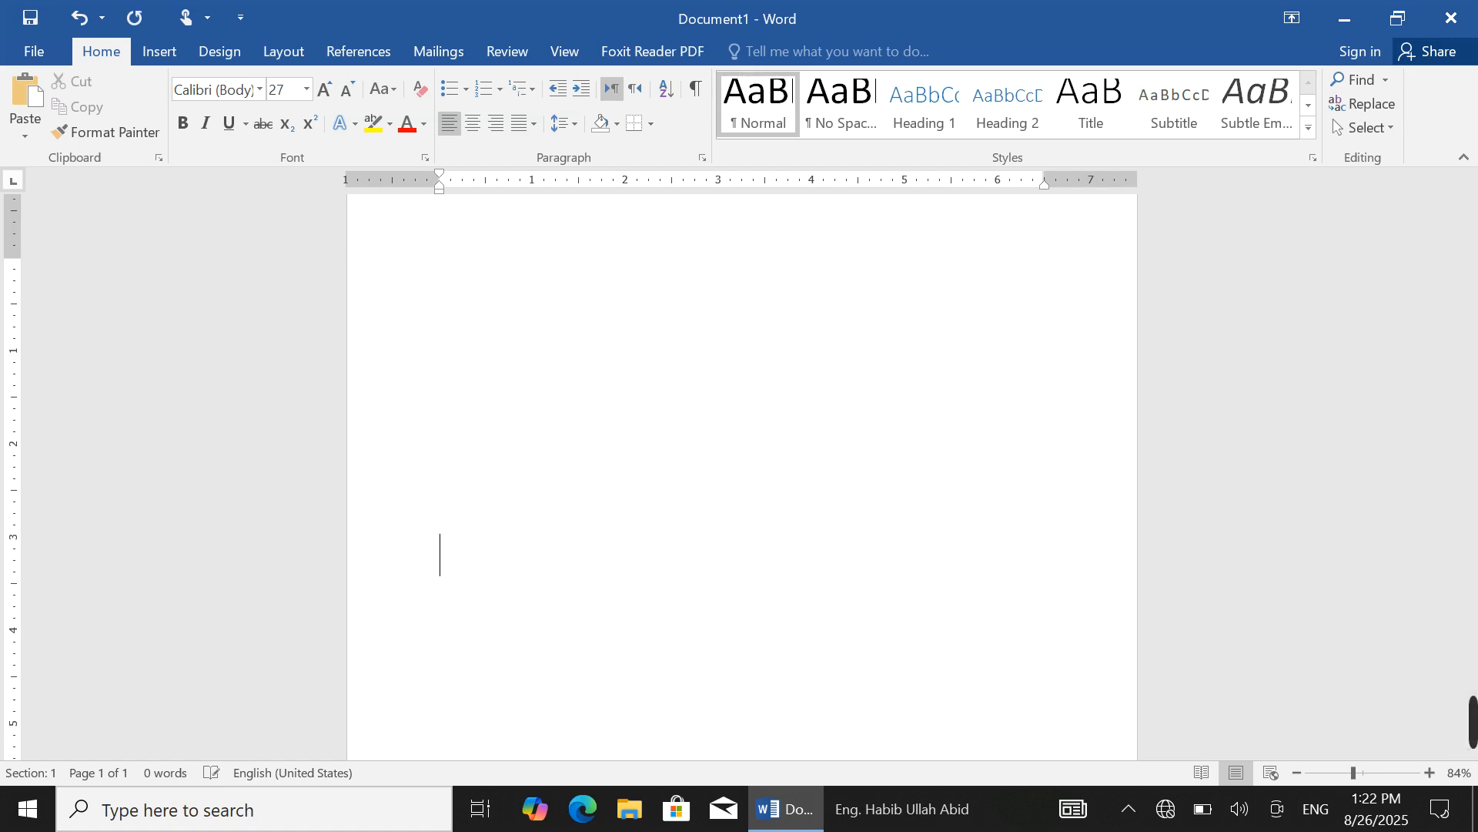
click(522, 393)
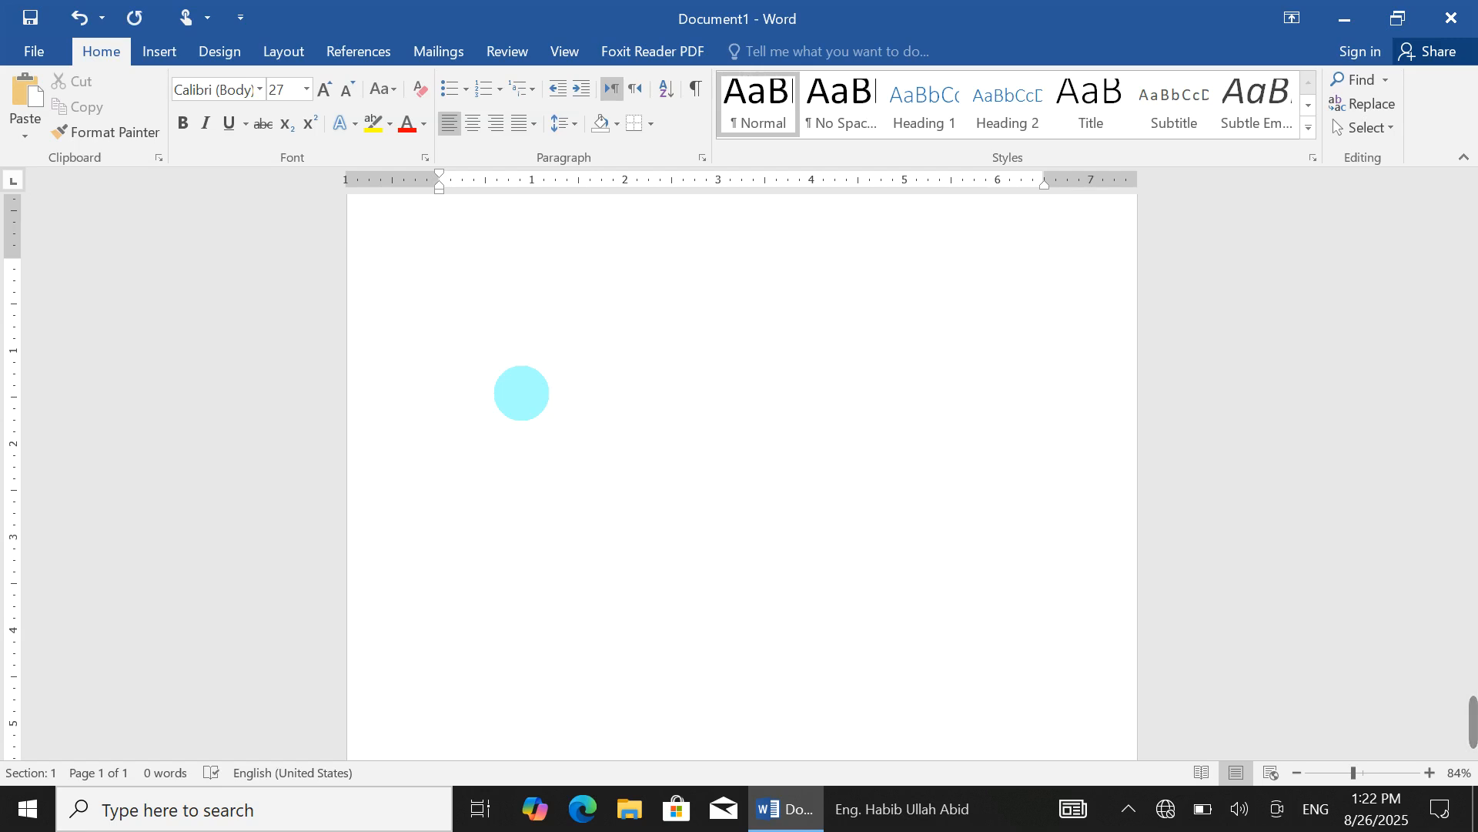
key(ctrl+v)
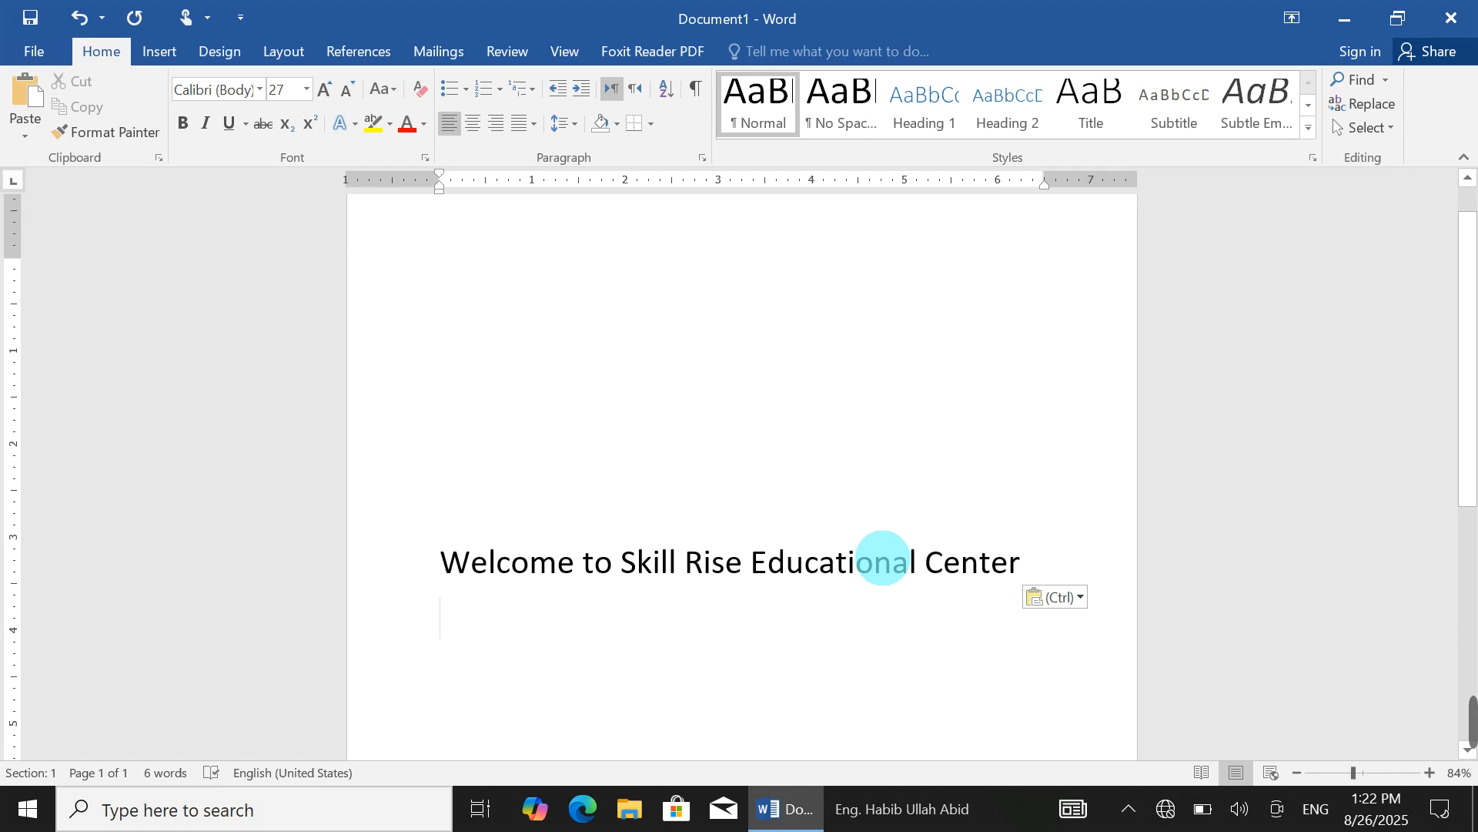
Step: Copy the entire document content, including its blank lines, and paste it seven times in a row at the end
key(ctrl+a)
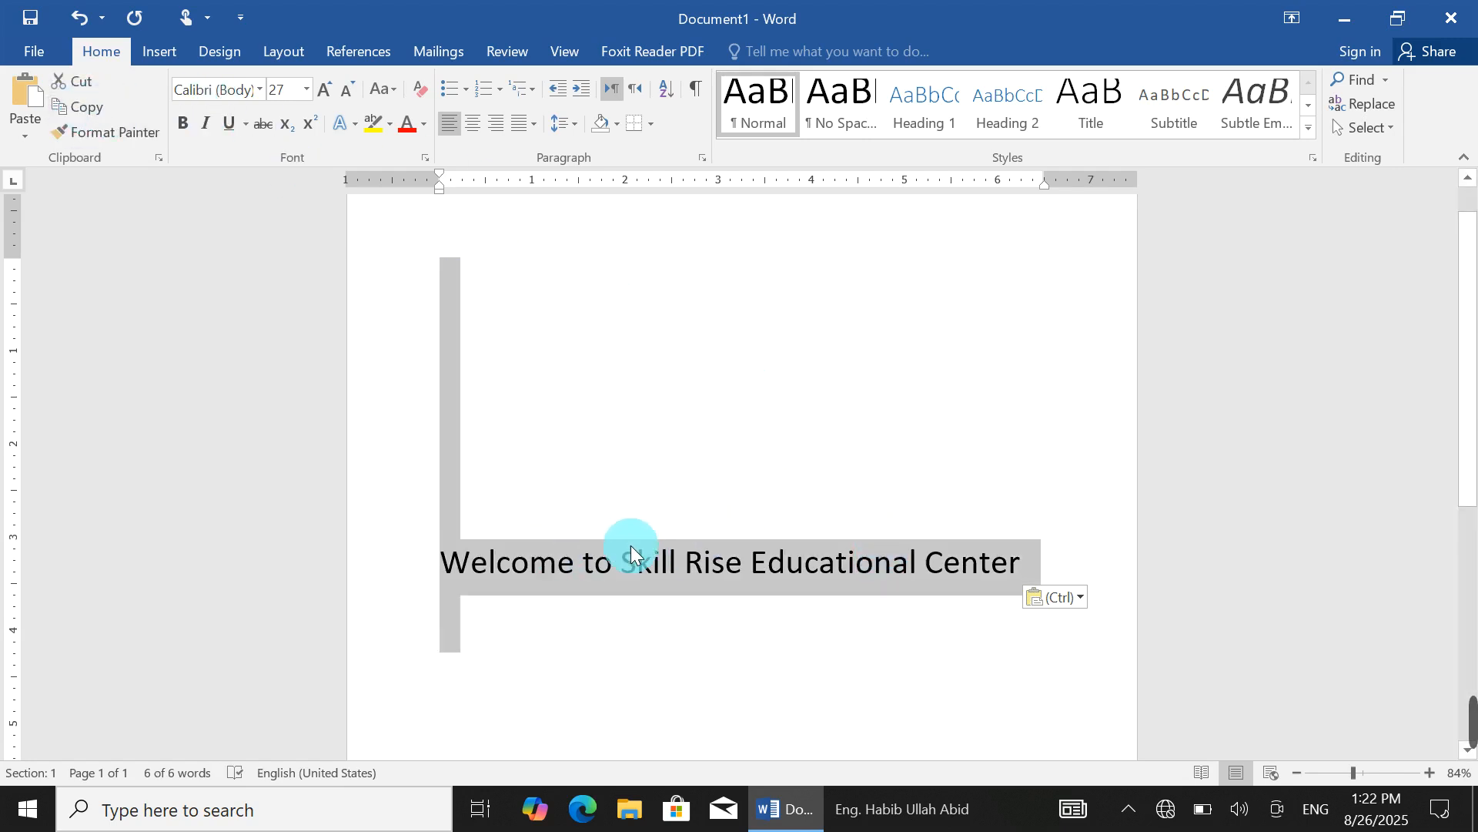
key(ctrl+c)
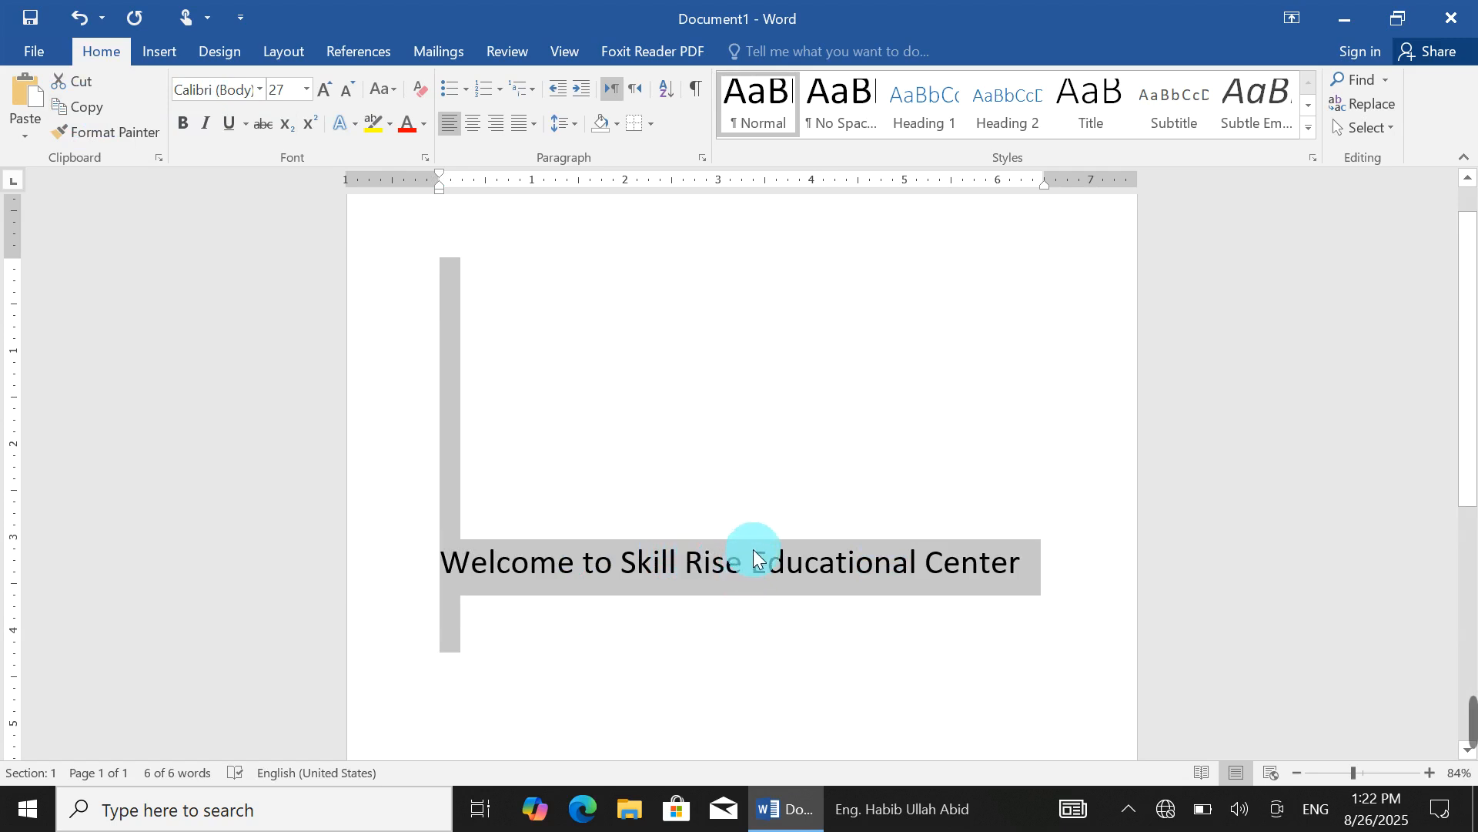
click(745, 624)
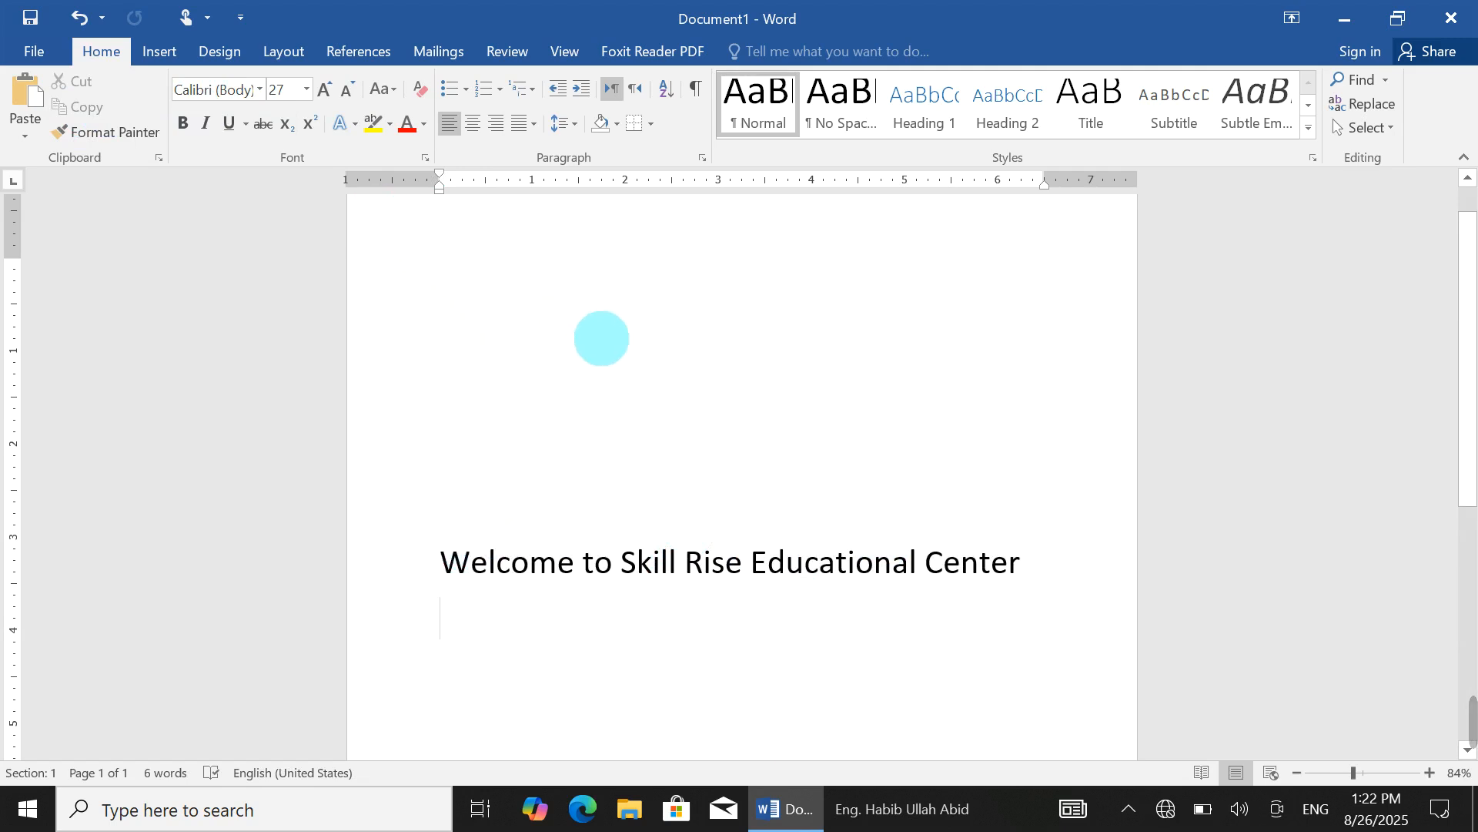
key(ctrl+v)
key(ctrl+v)
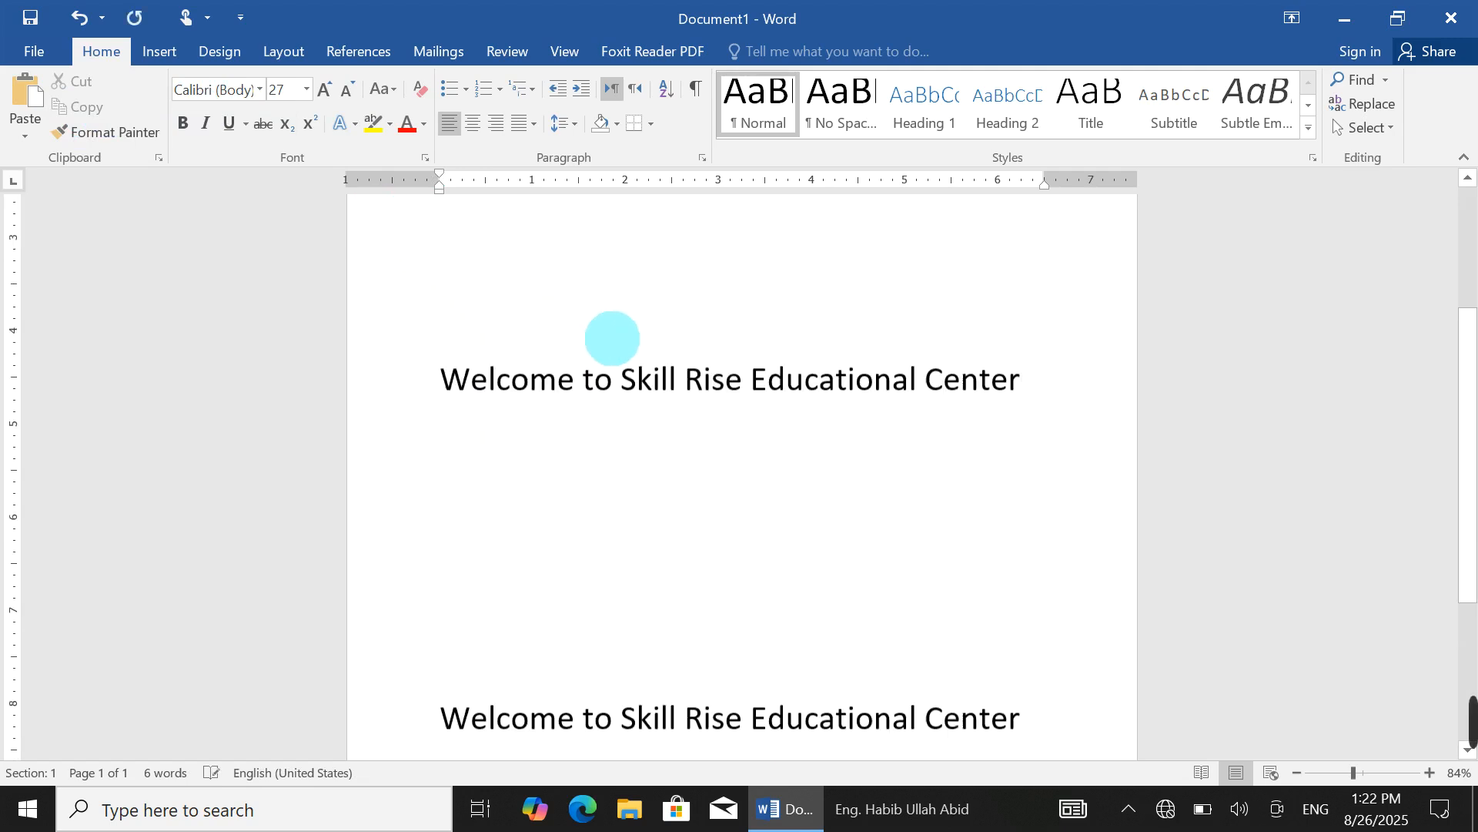
key(ctrl+v)
key(ctrl+v)
key(ctrl+v)
key(ctrl+v)
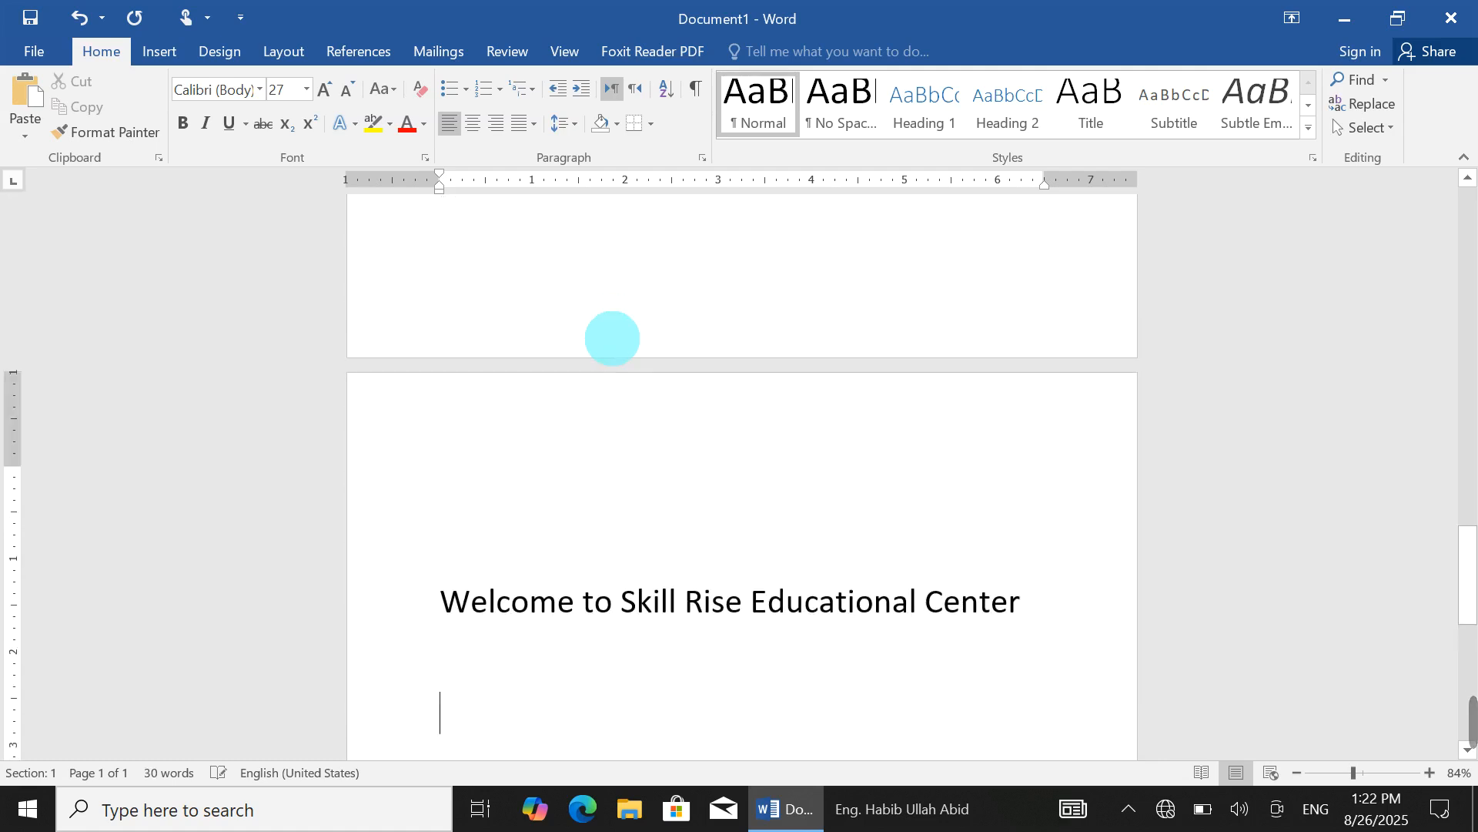
key(ctrl+v)
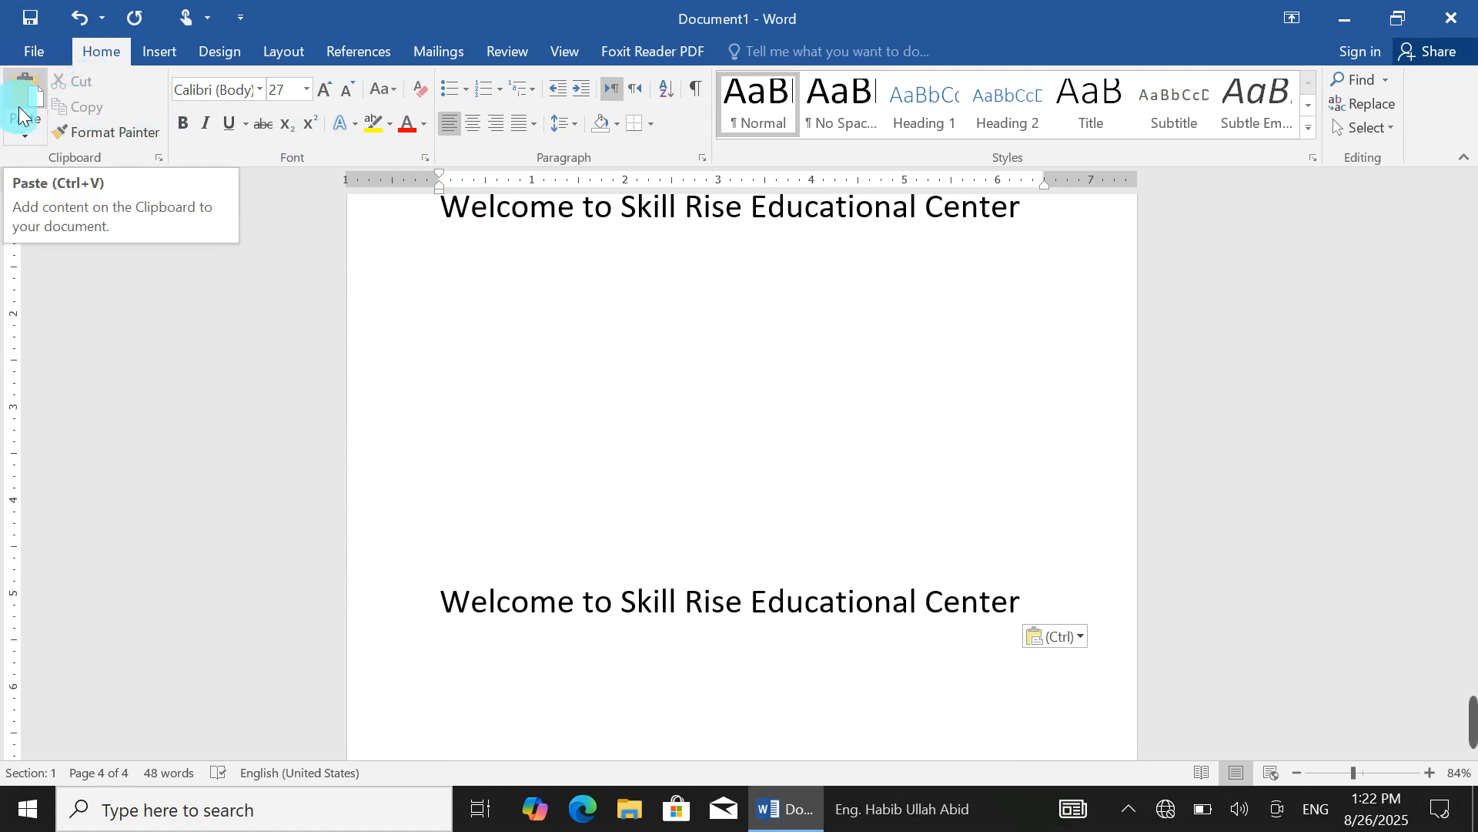
Step: Delete the entire document content and write "WinWord Program" with a capital P
key(ctrl+a)
key(Delete)
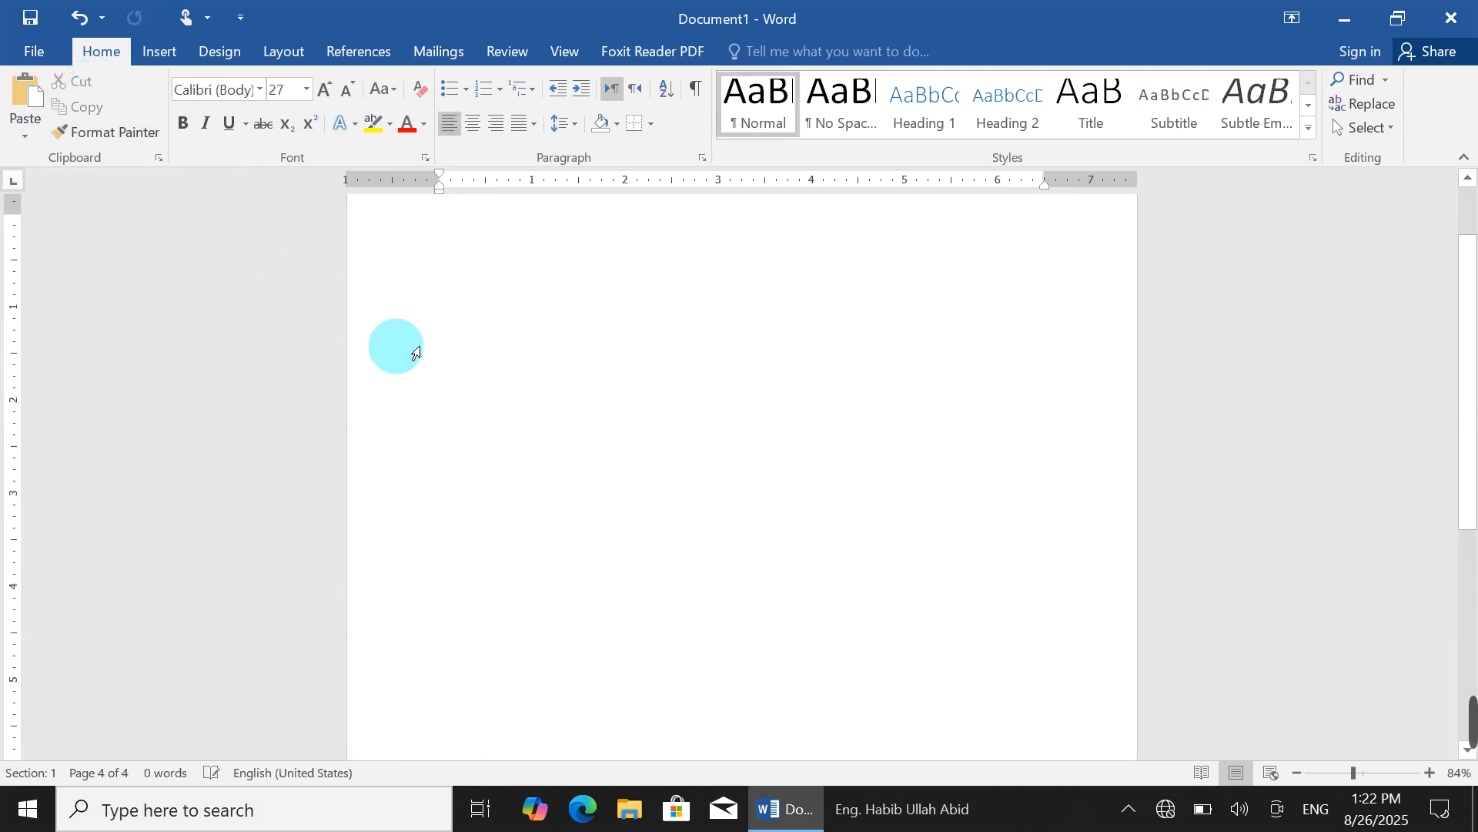
text(Win)
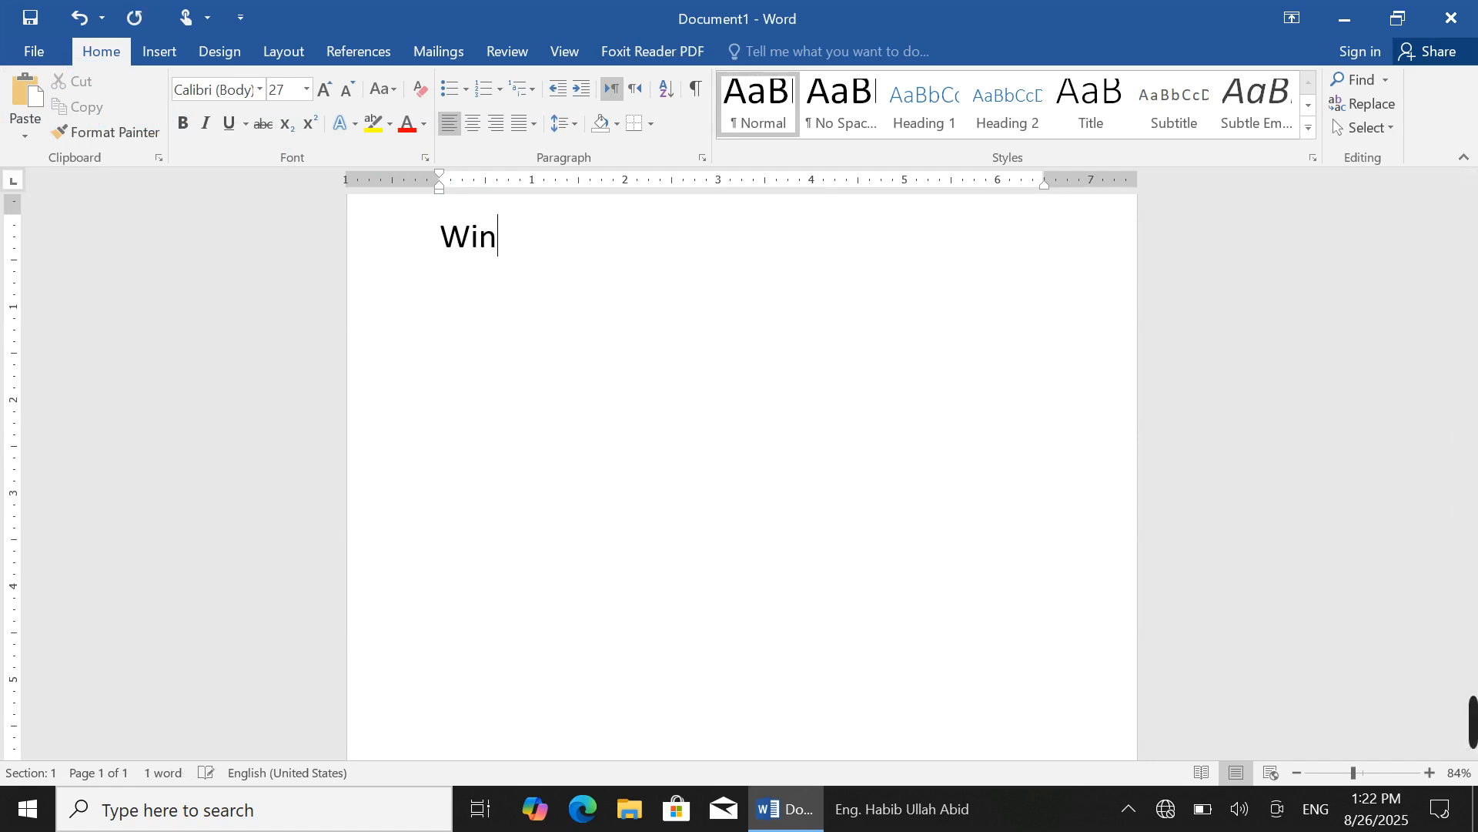
click(396, 340)
text(Word pro)
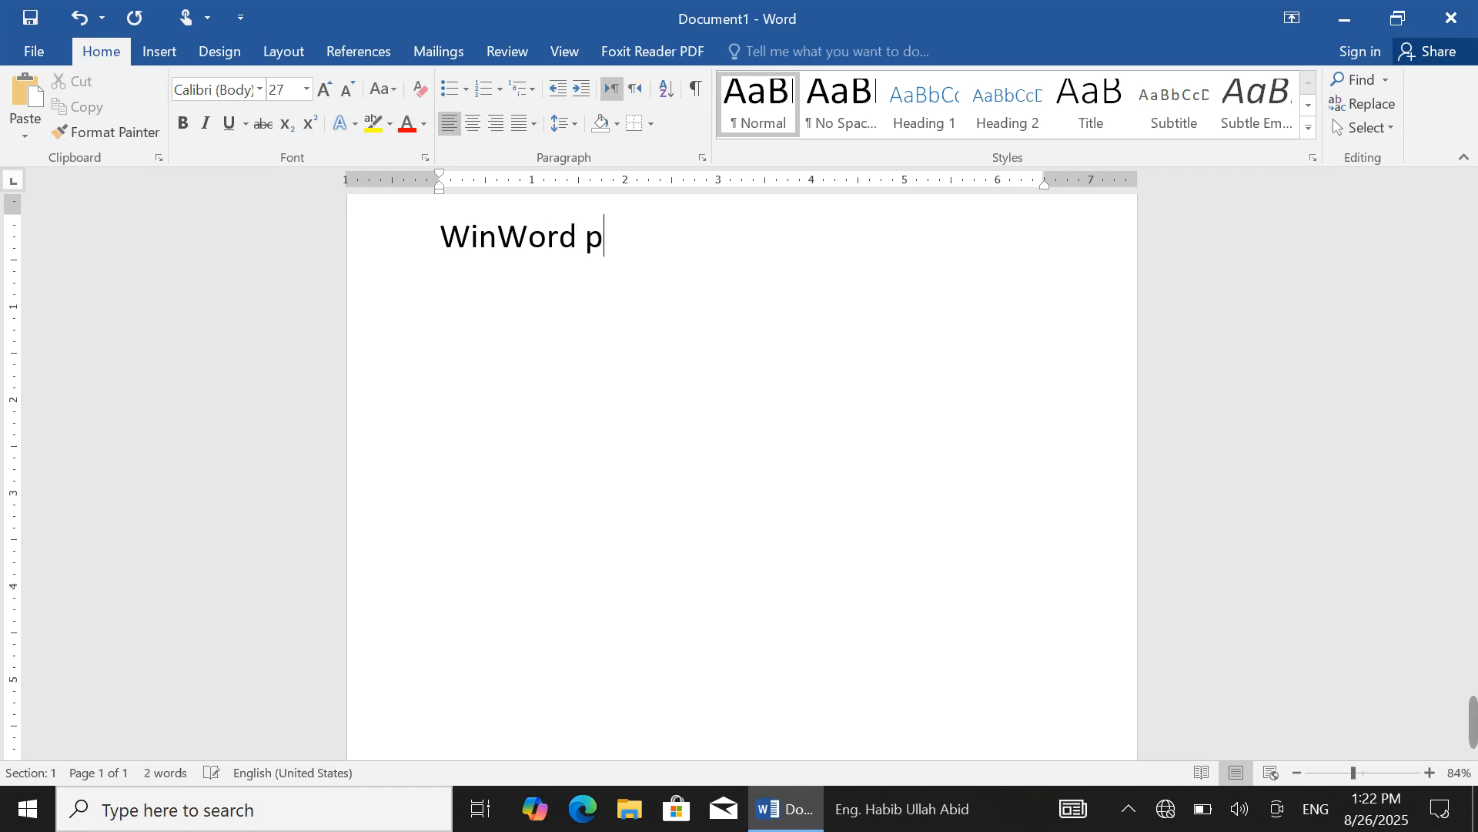
key(BackSpace)
key(BackSpace)
key(BackSpace)
click(396, 346)
text(P)
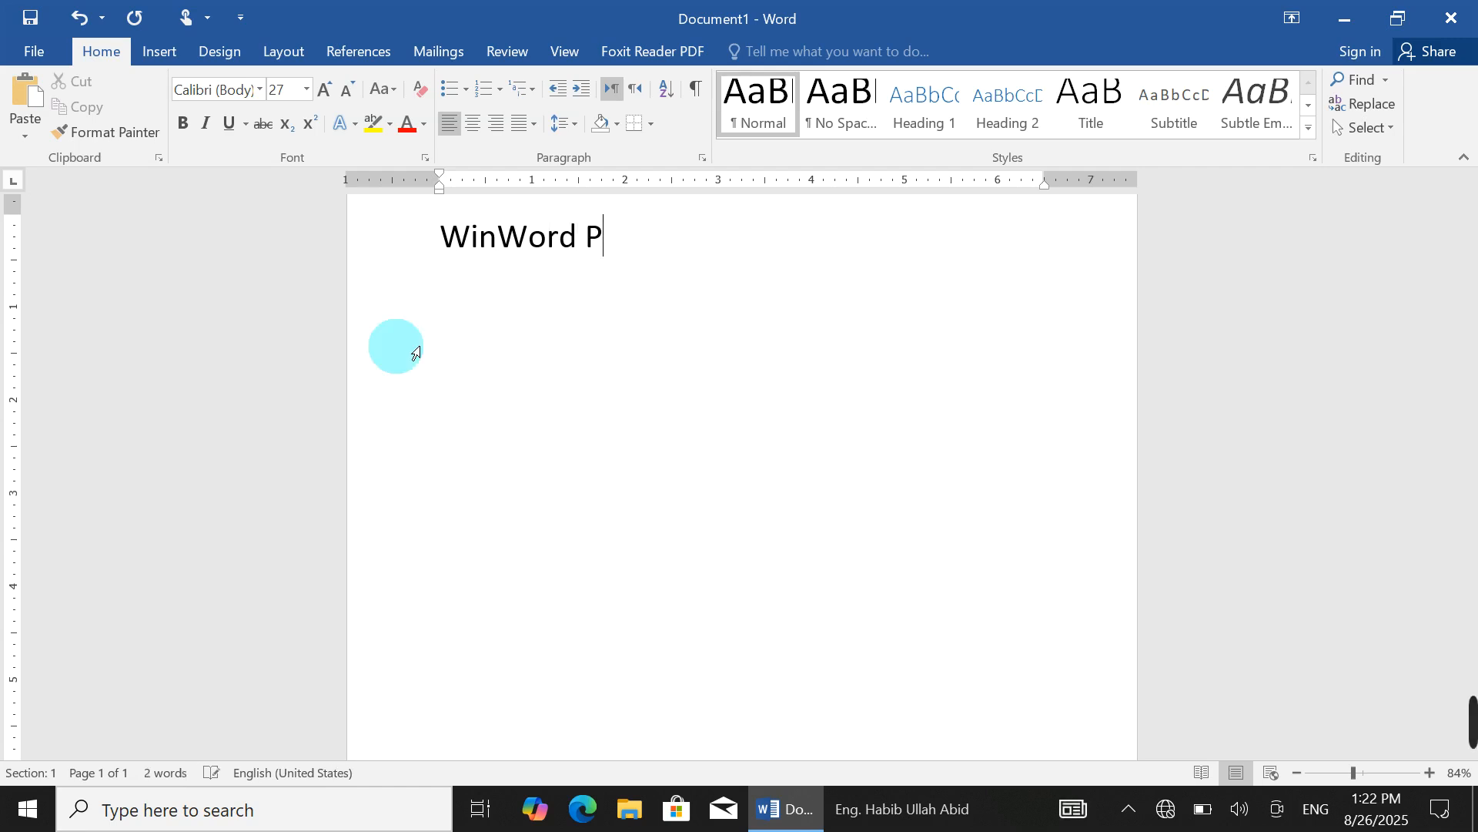
text(rogram)
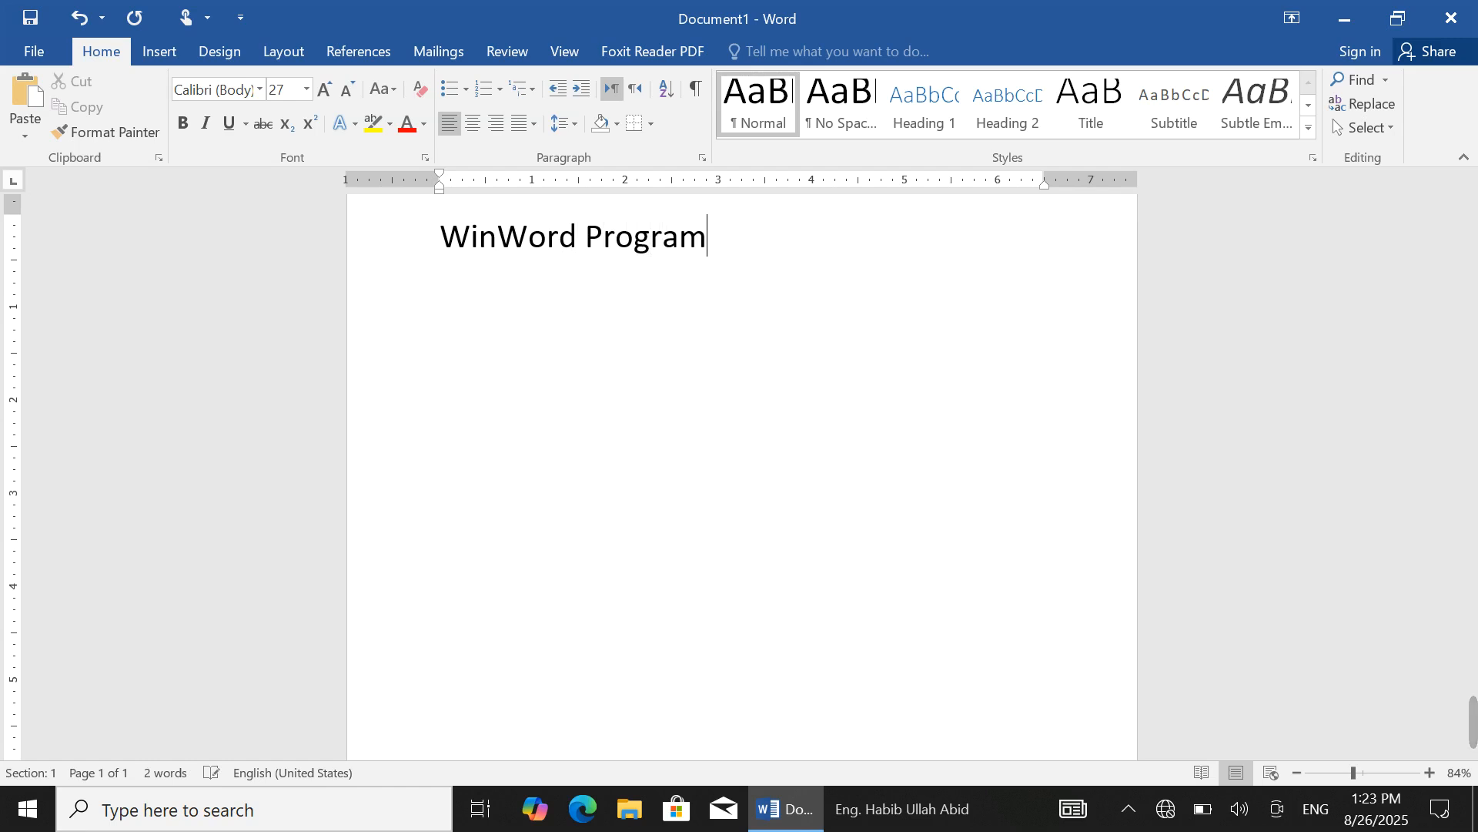
Step: With the "WinWord Program" text selected, insert the clipboard content through Paste Special as a Microsoft Word Document Object
click(395, 344)
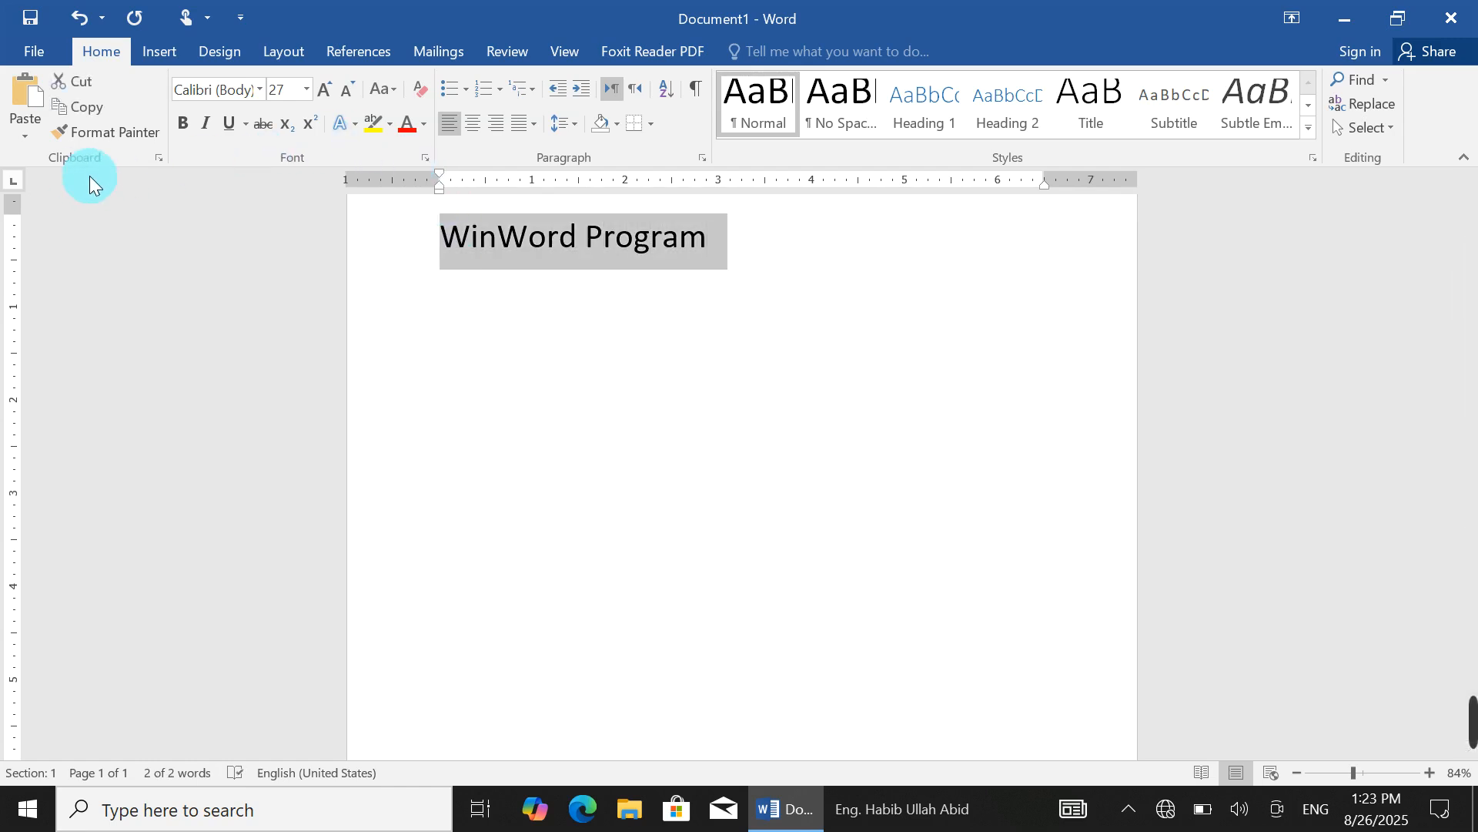
click(21, 133)
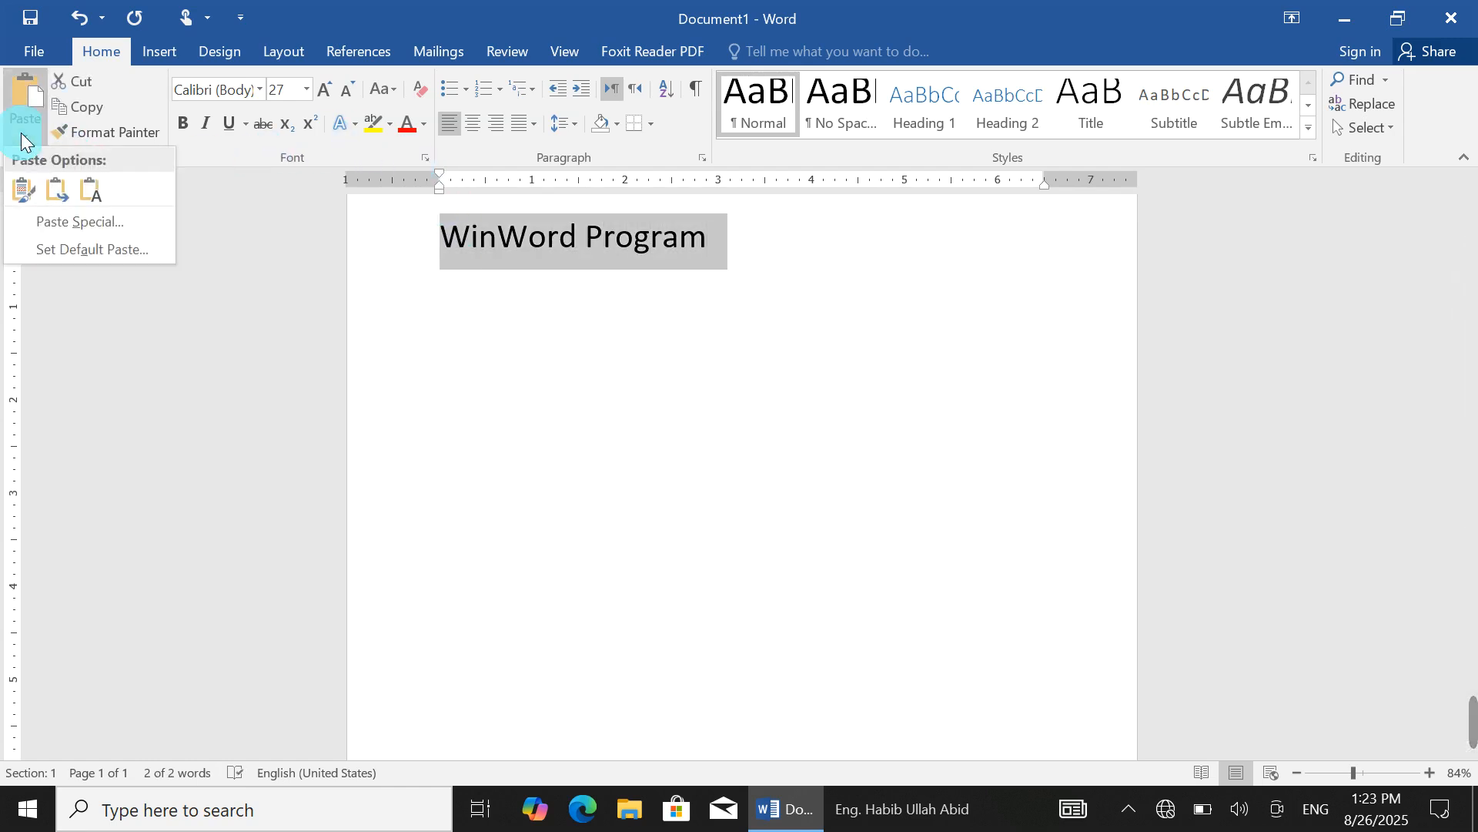
click(57, 223)
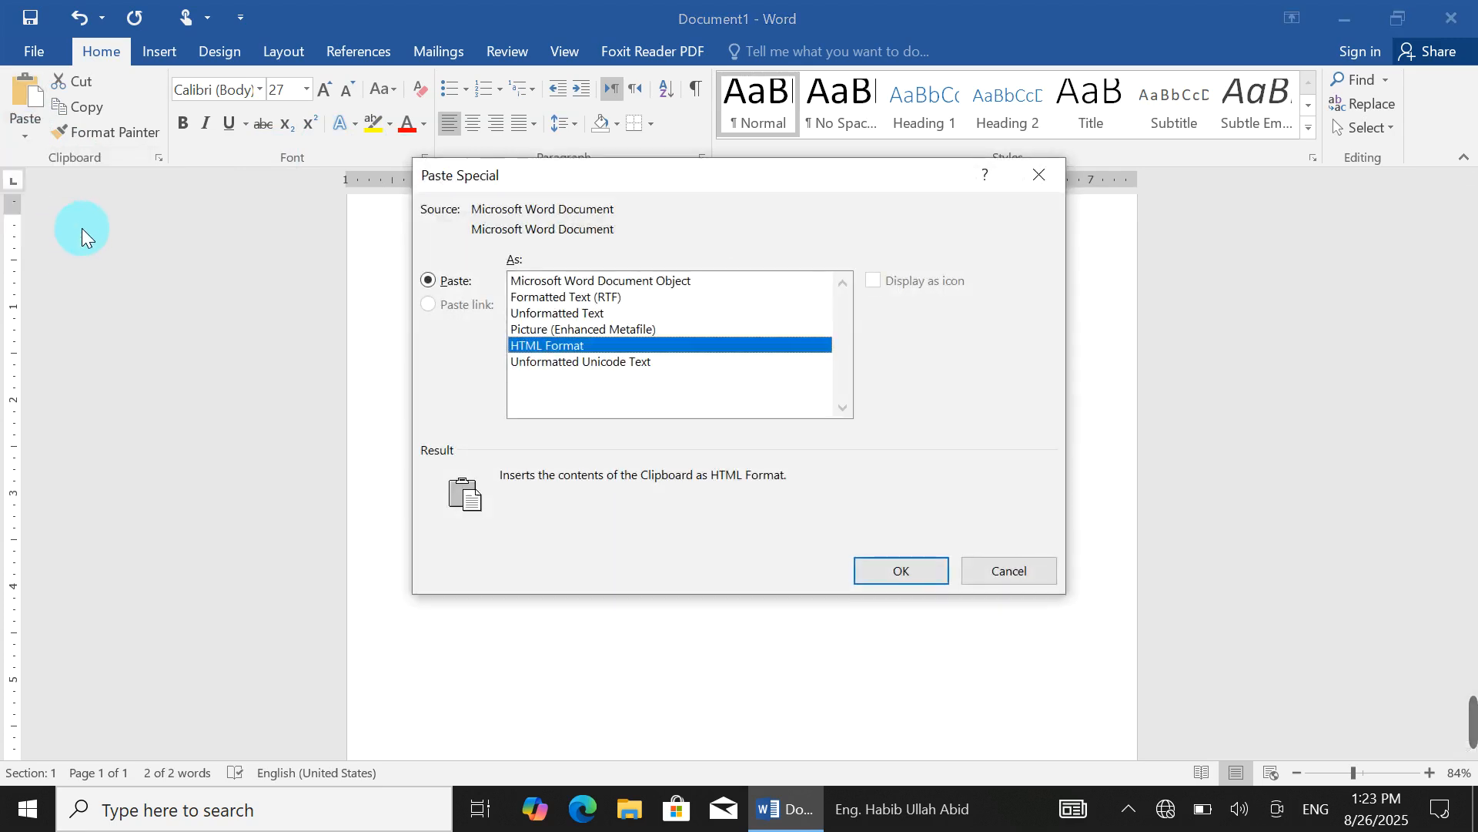
click(539, 282)
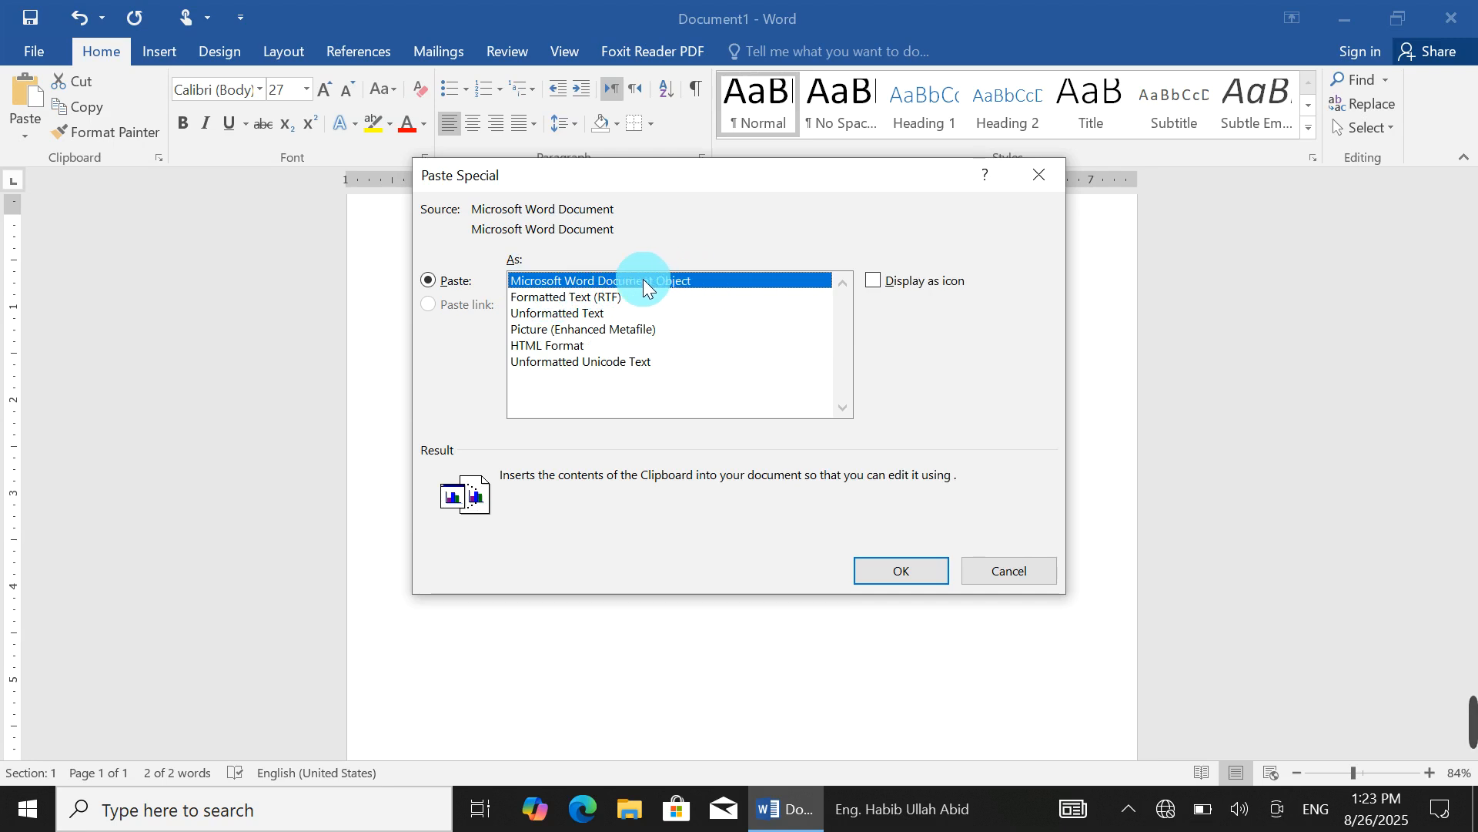
click(894, 574)
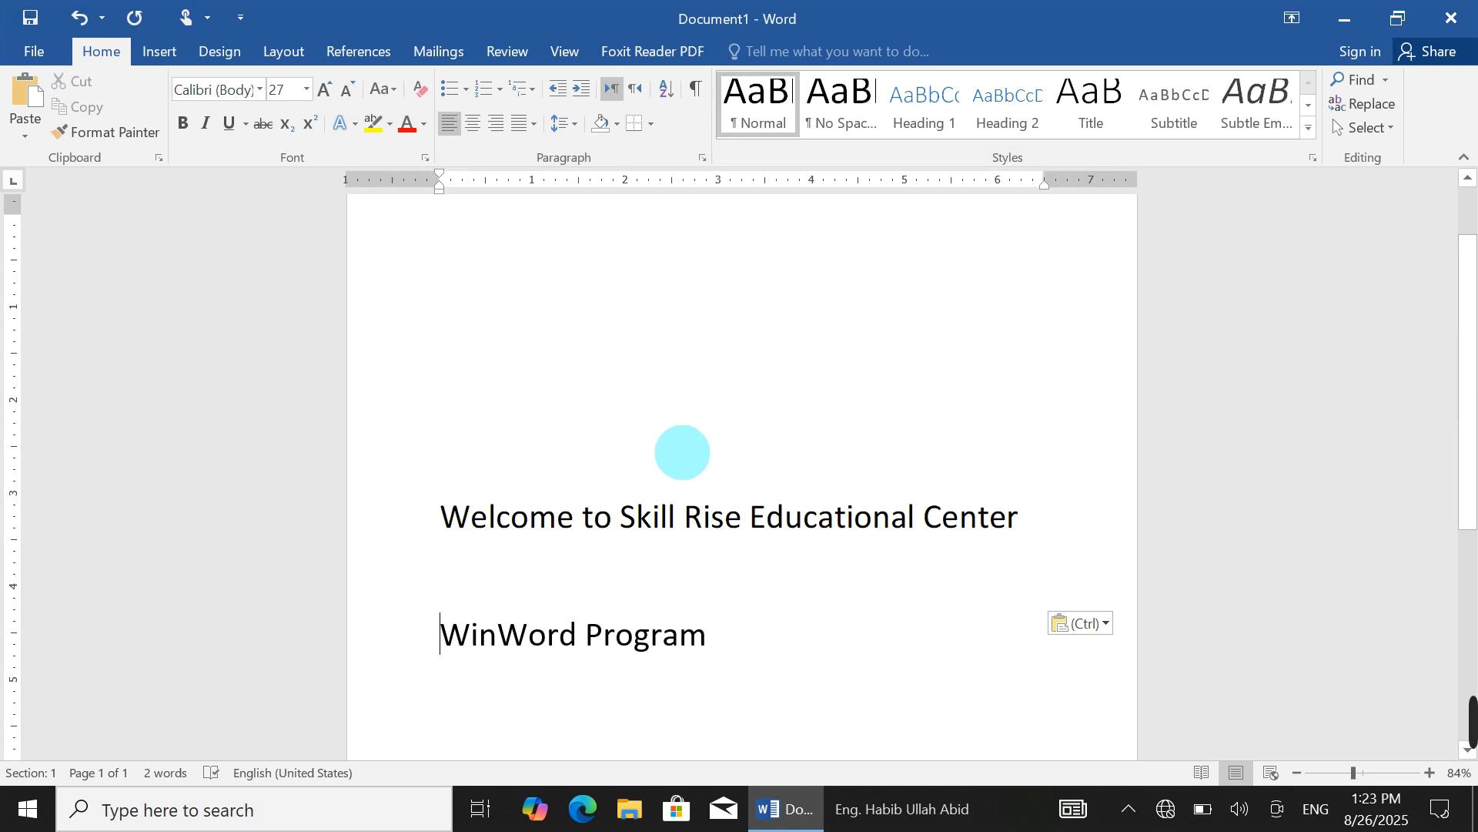
Step: Delete the pasted object together with the "WinWord Program" text and write "I am from Afghanistan", followed by a new line
drag(727, 641, 418, 539)
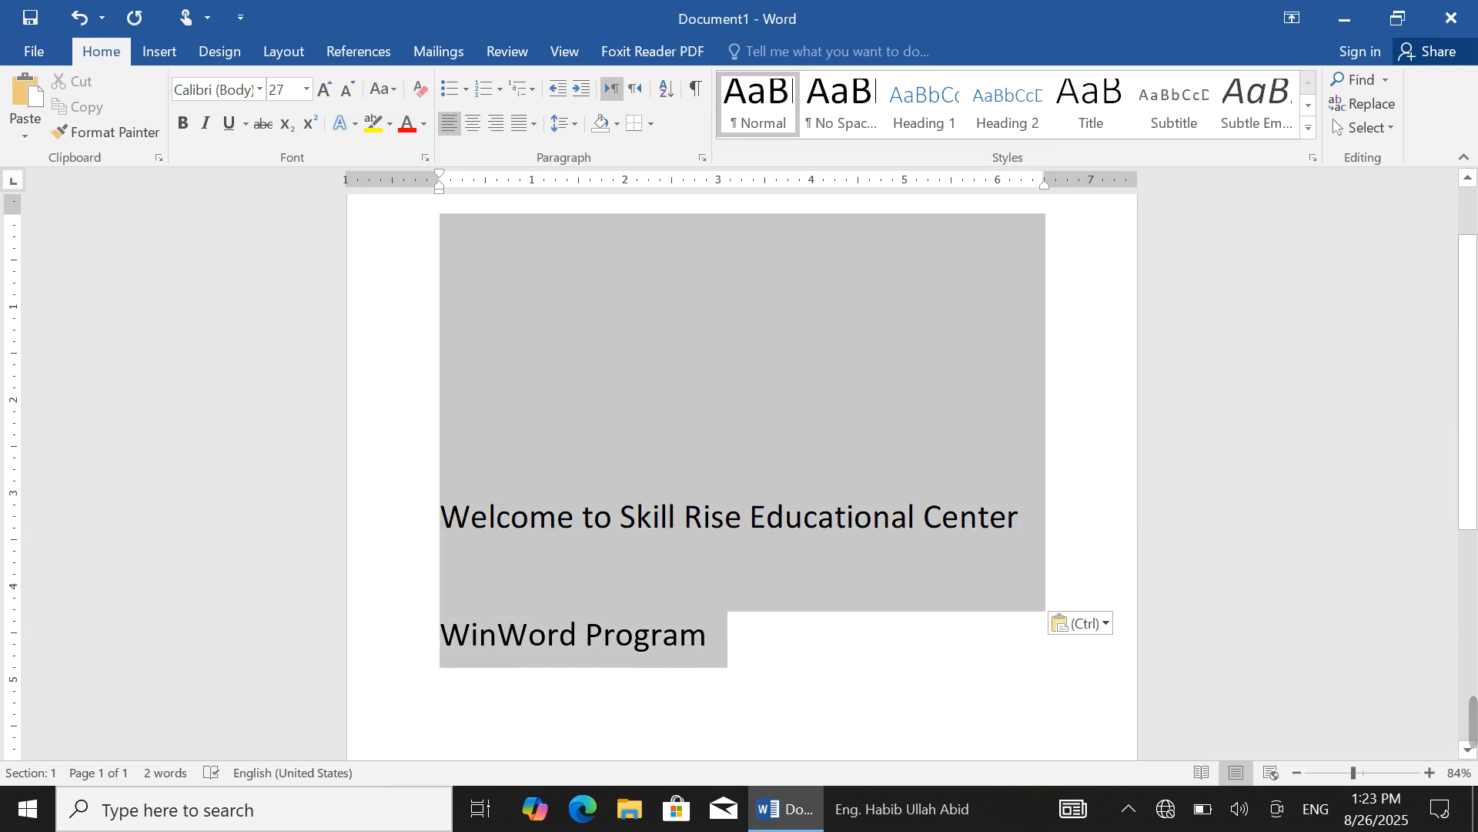
key(Delete)
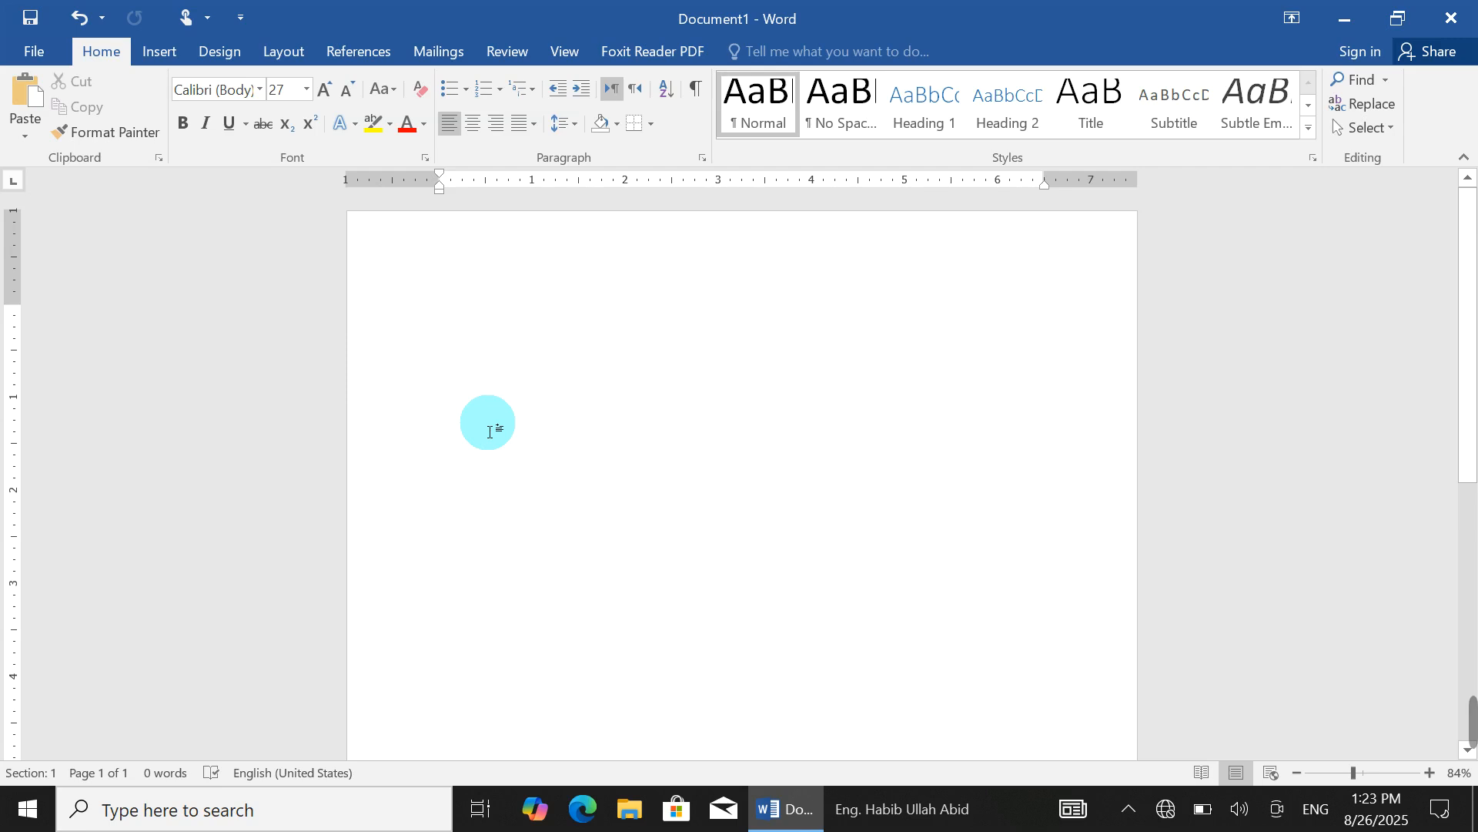
text(I )
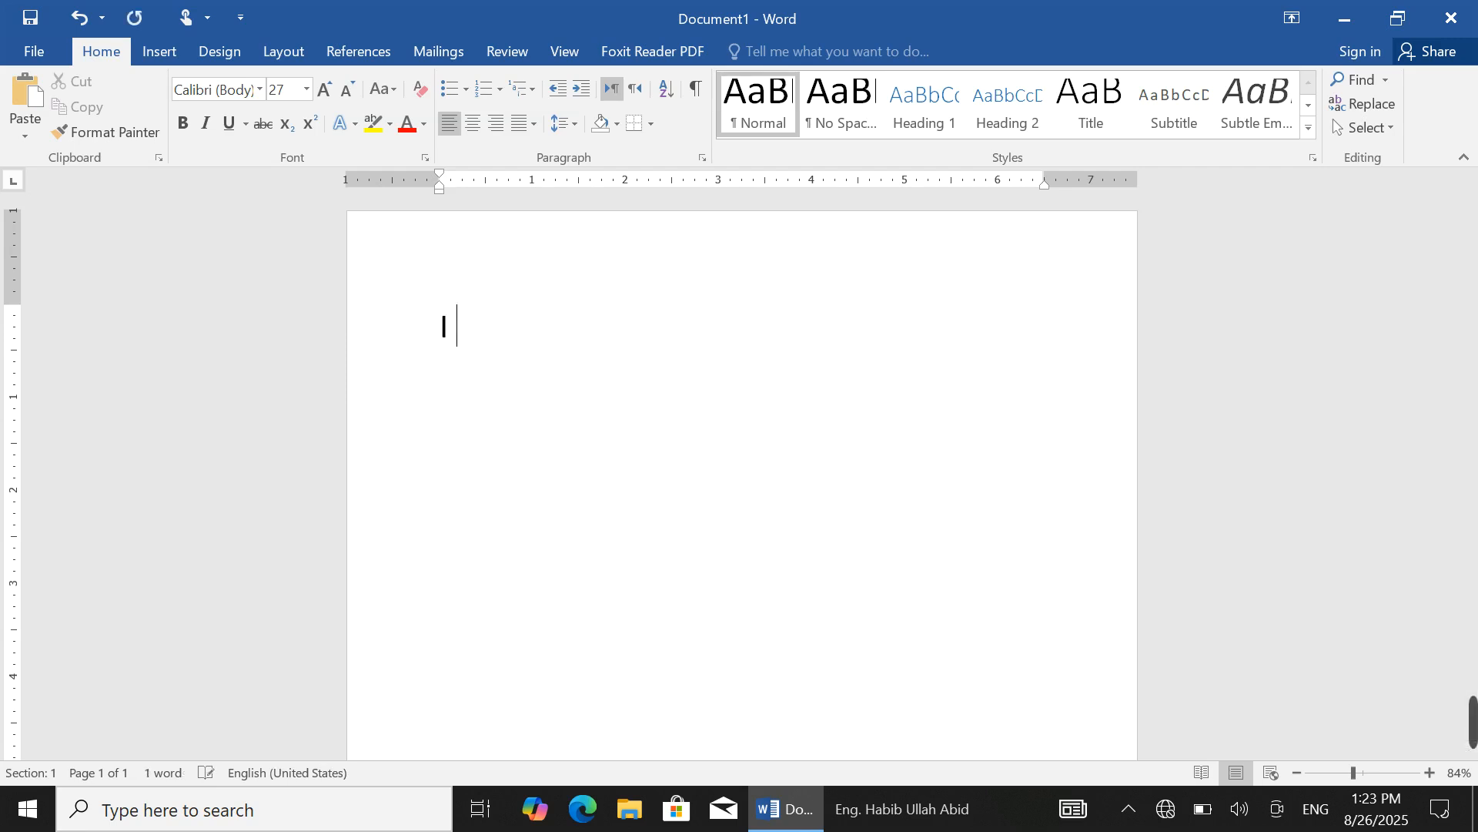
text(am from Afghanistan)
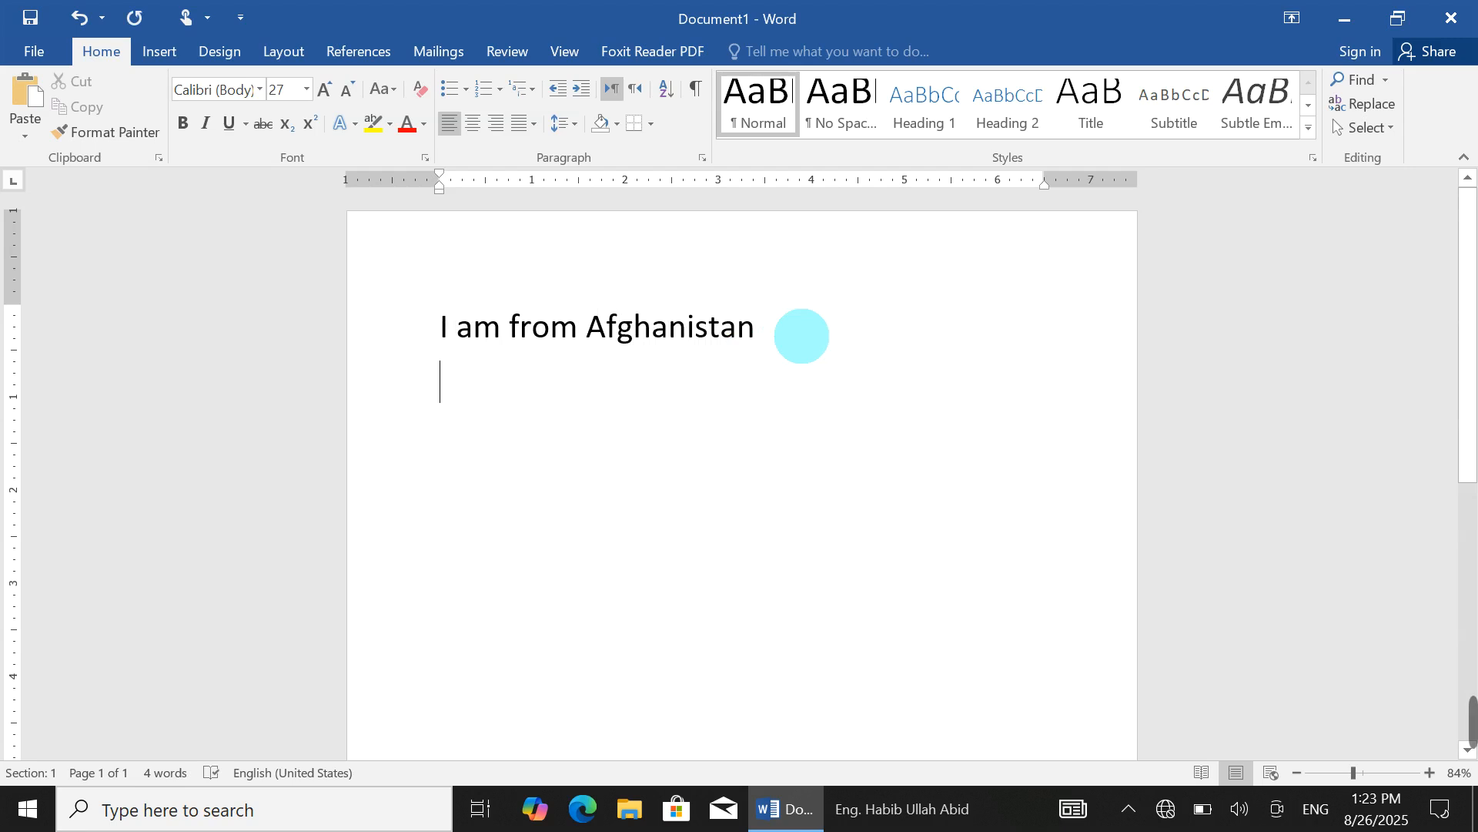
Step: Copy all of the "I am from Afghanistan" text and insert it below through Paste Special as a Microsoft Word Document Object
key(ctrl+a)
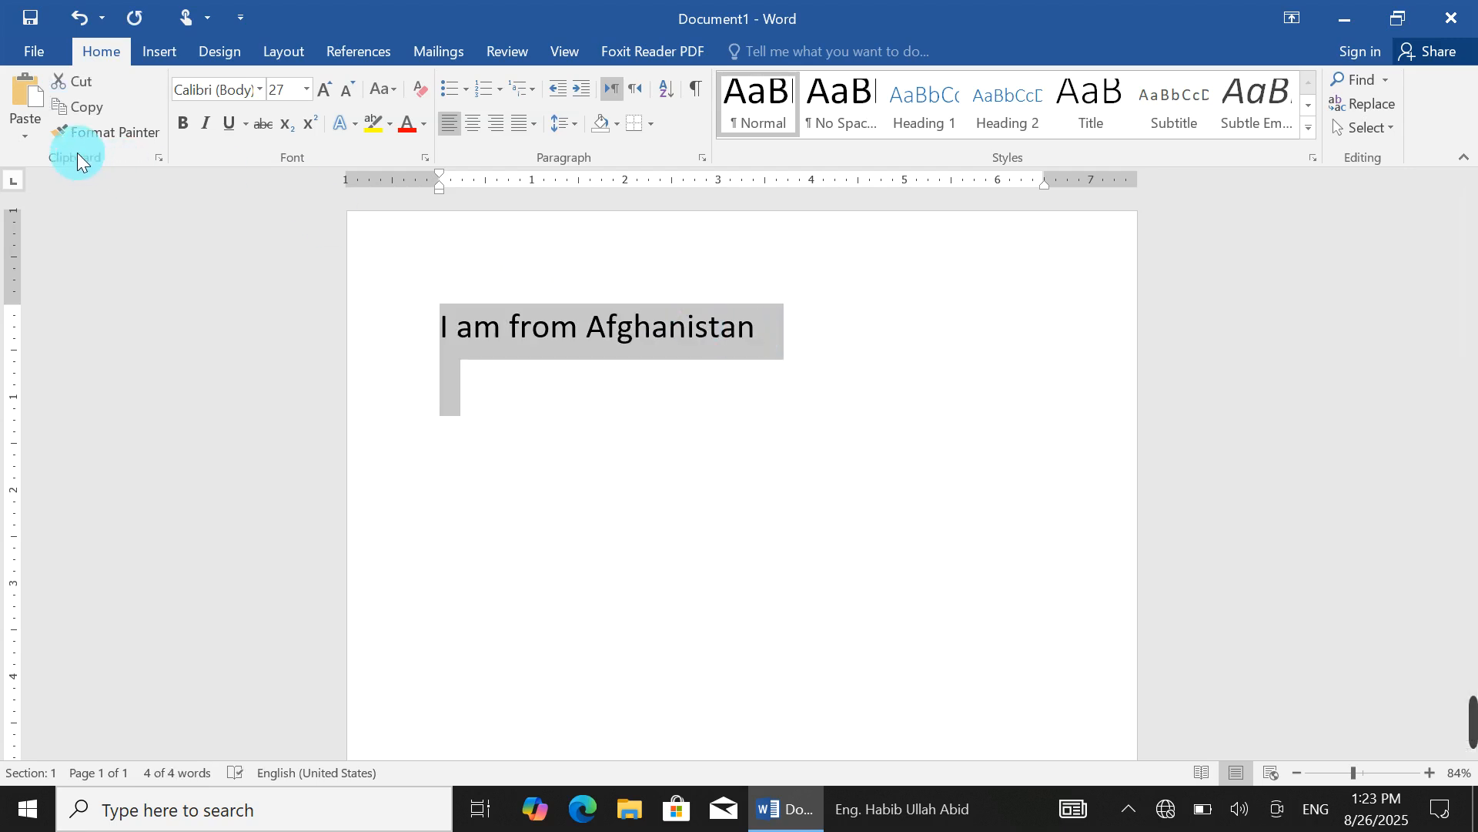
click(69, 108)
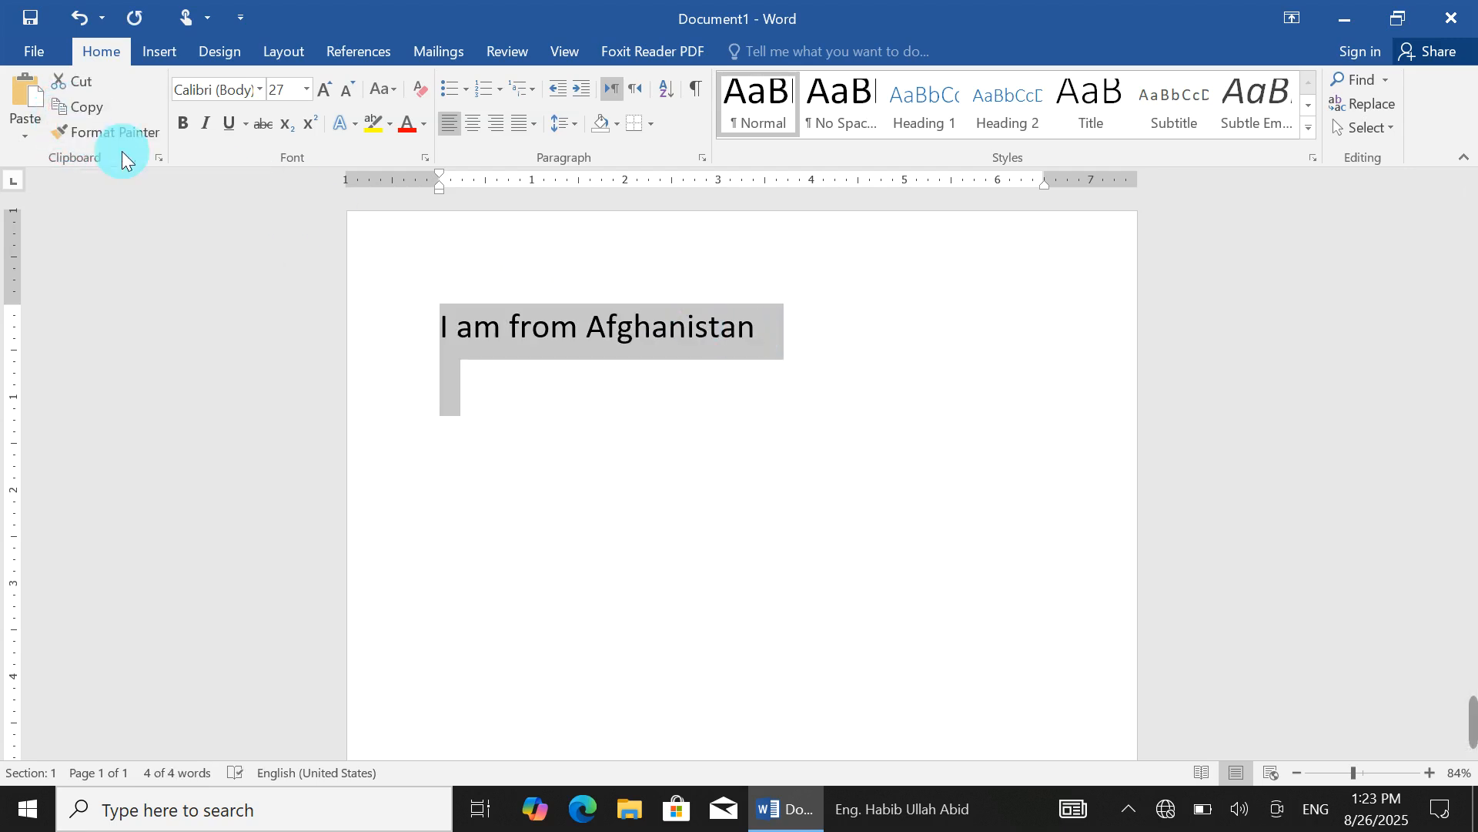
click(435, 456)
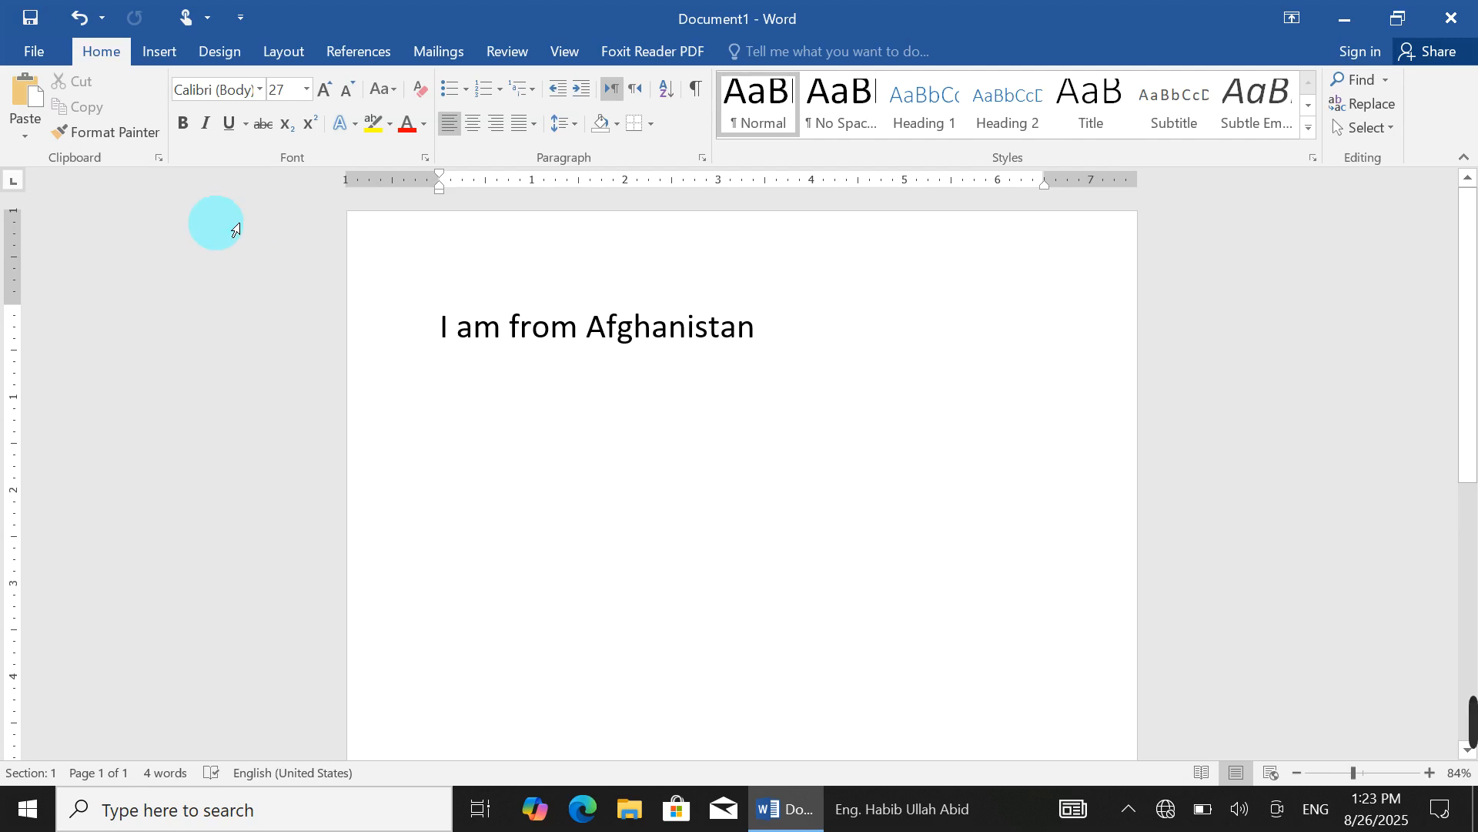
click(21, 131)
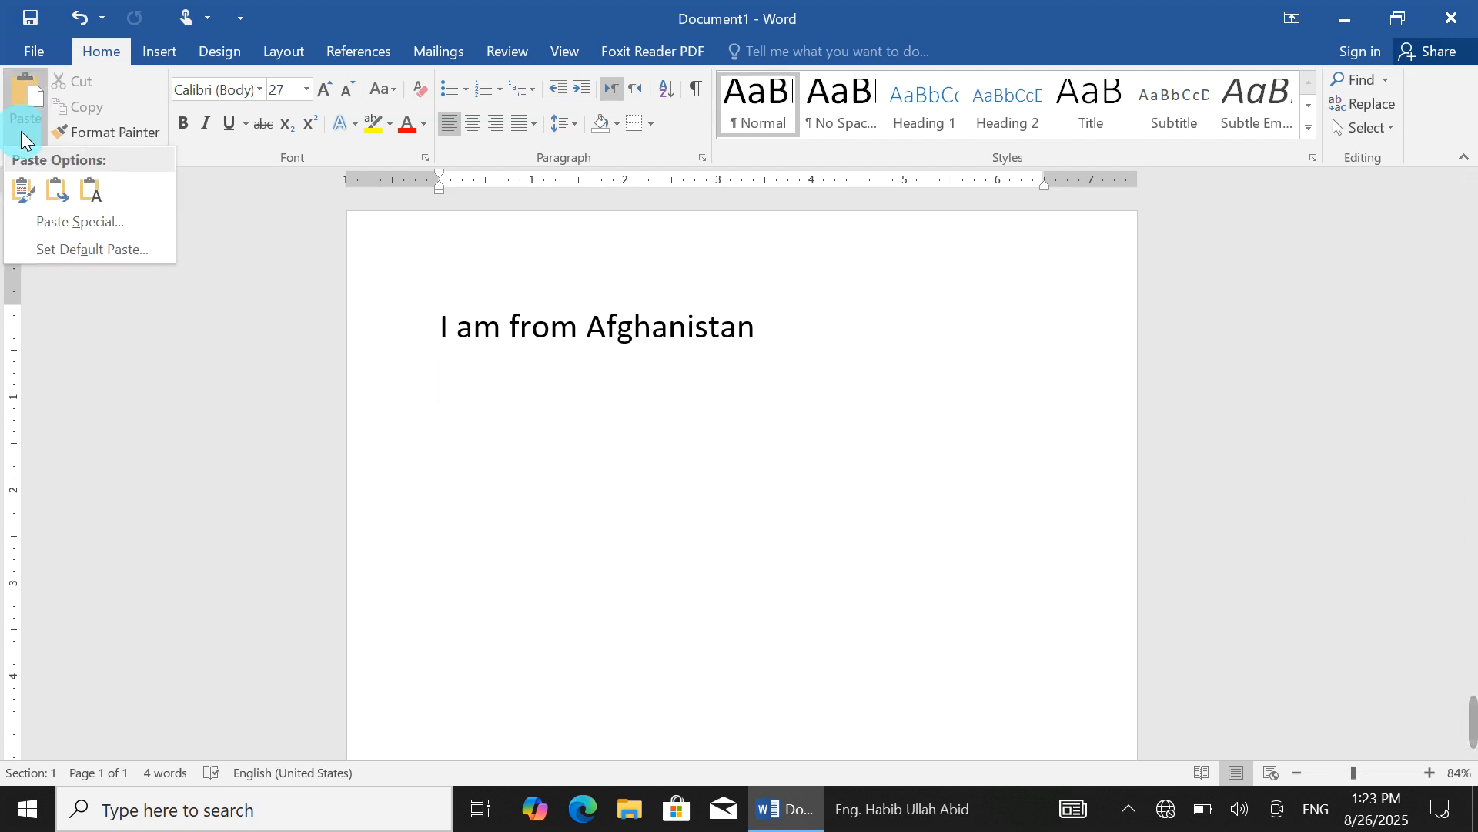
click(62, 219)
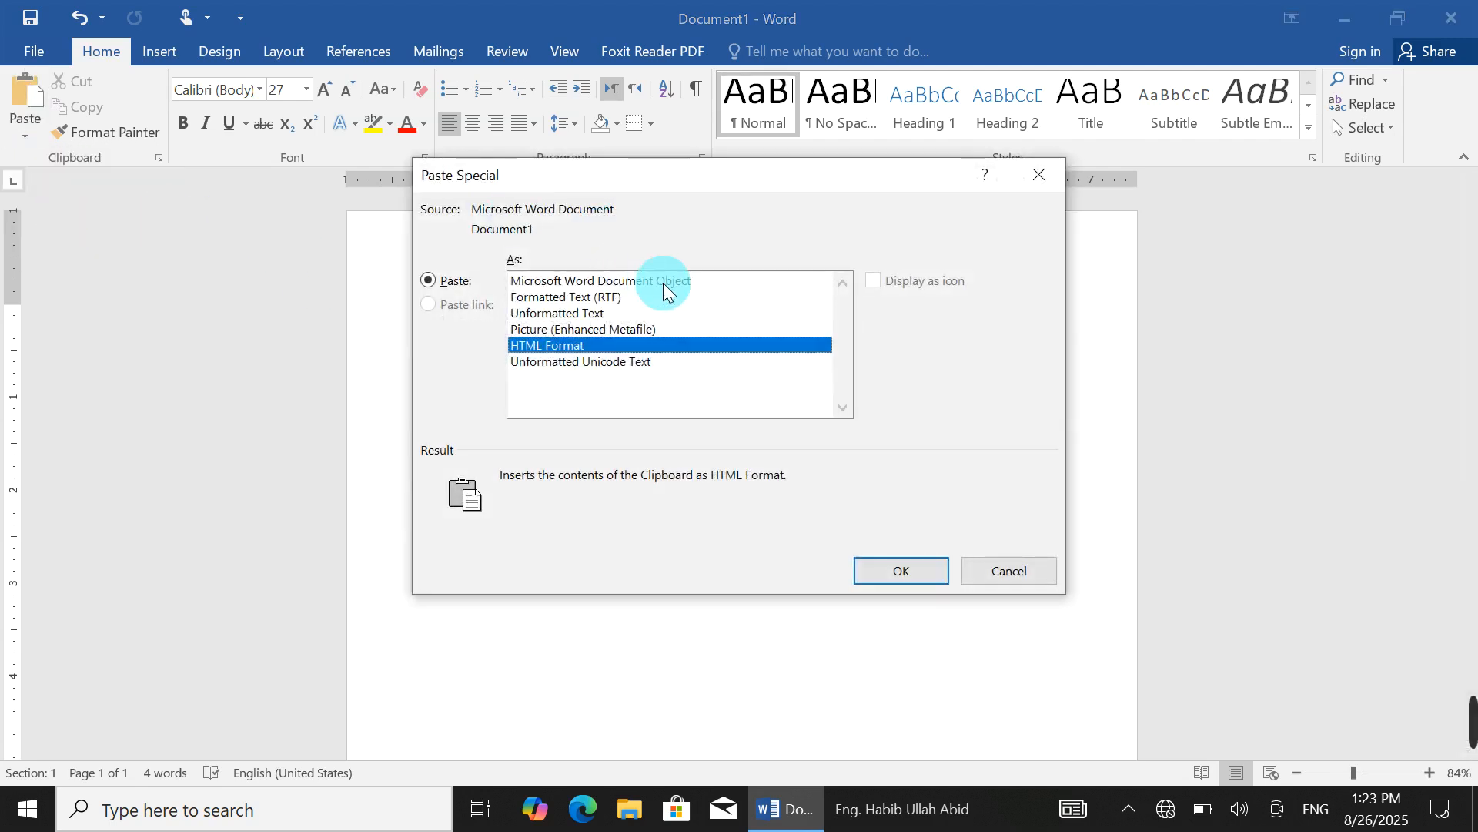
click(663, 282)
click(617, 282)
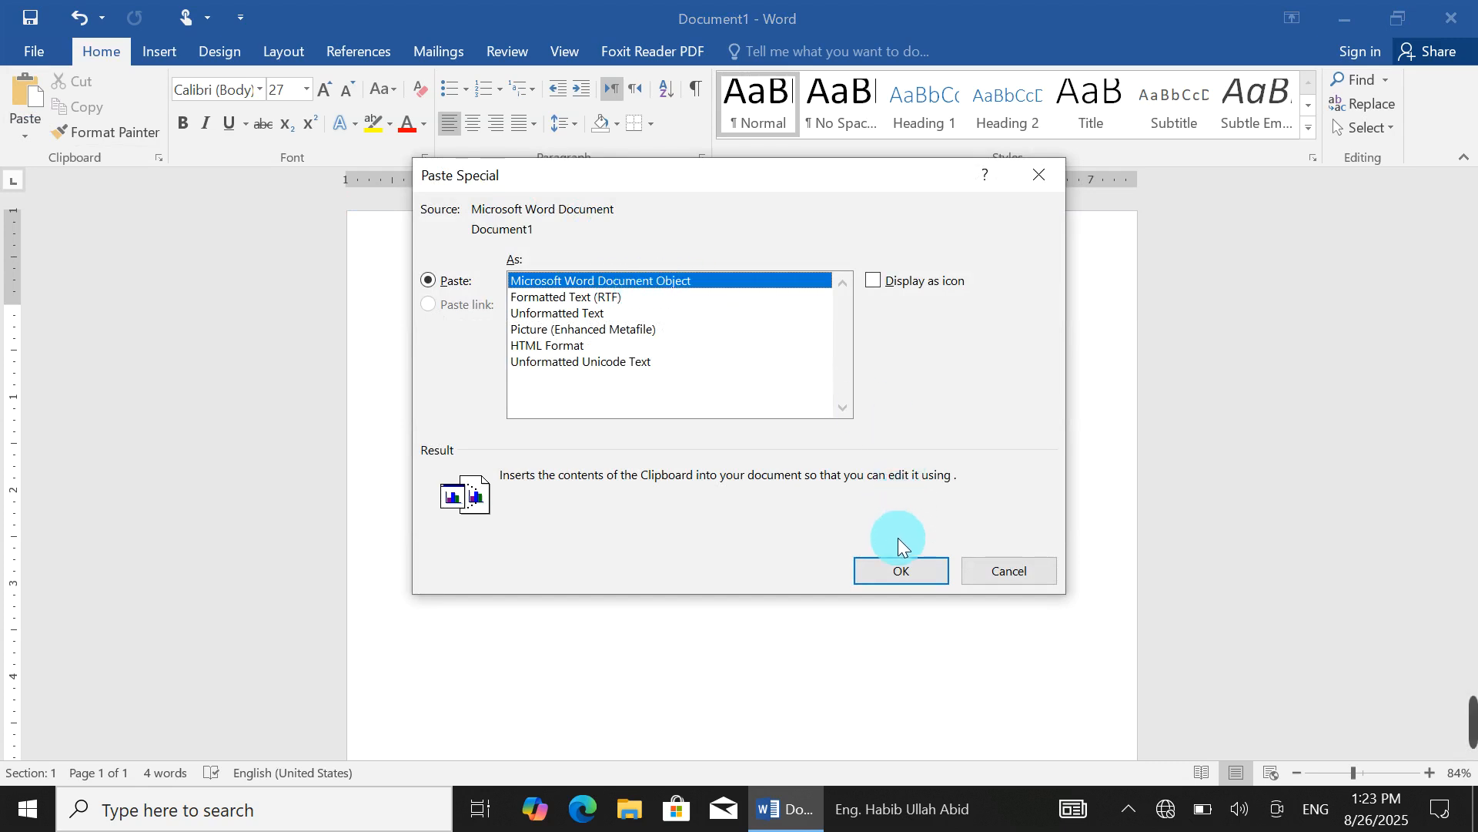
click(903, 570)
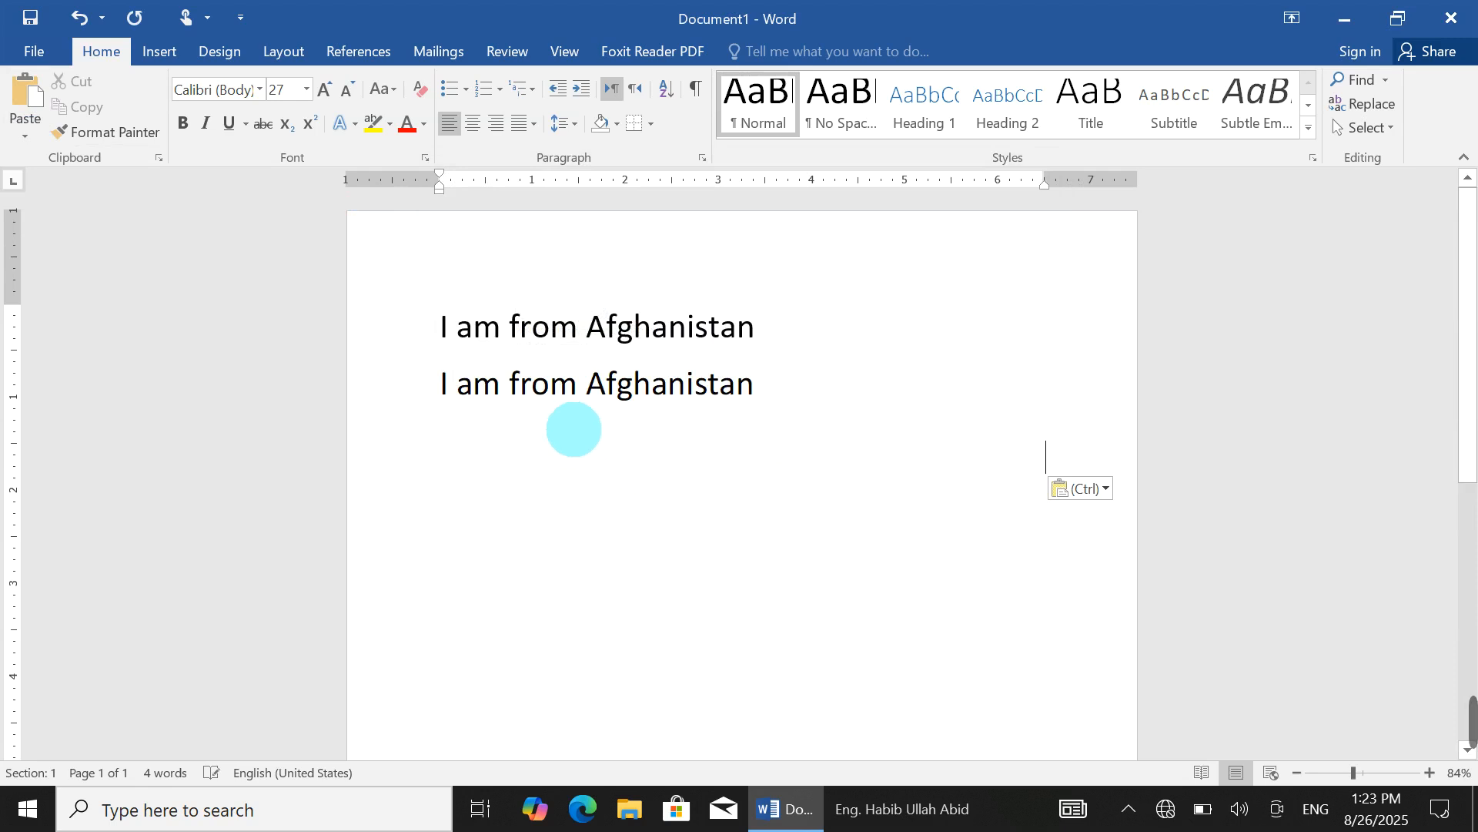
Step: Delete the embedded Word object below the "I am from Afghanistan" line
click(622, 396)
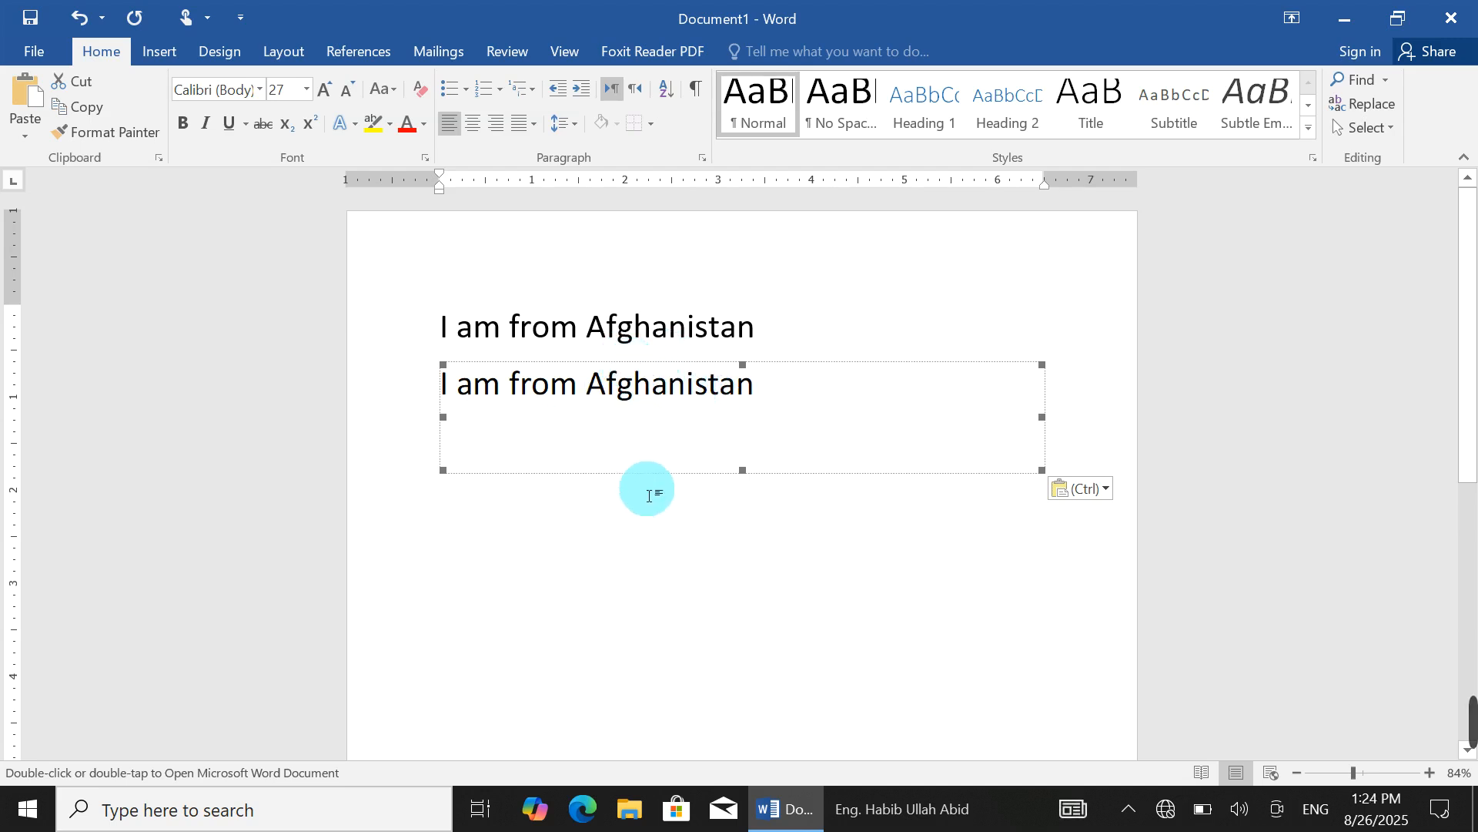
key(Delete)
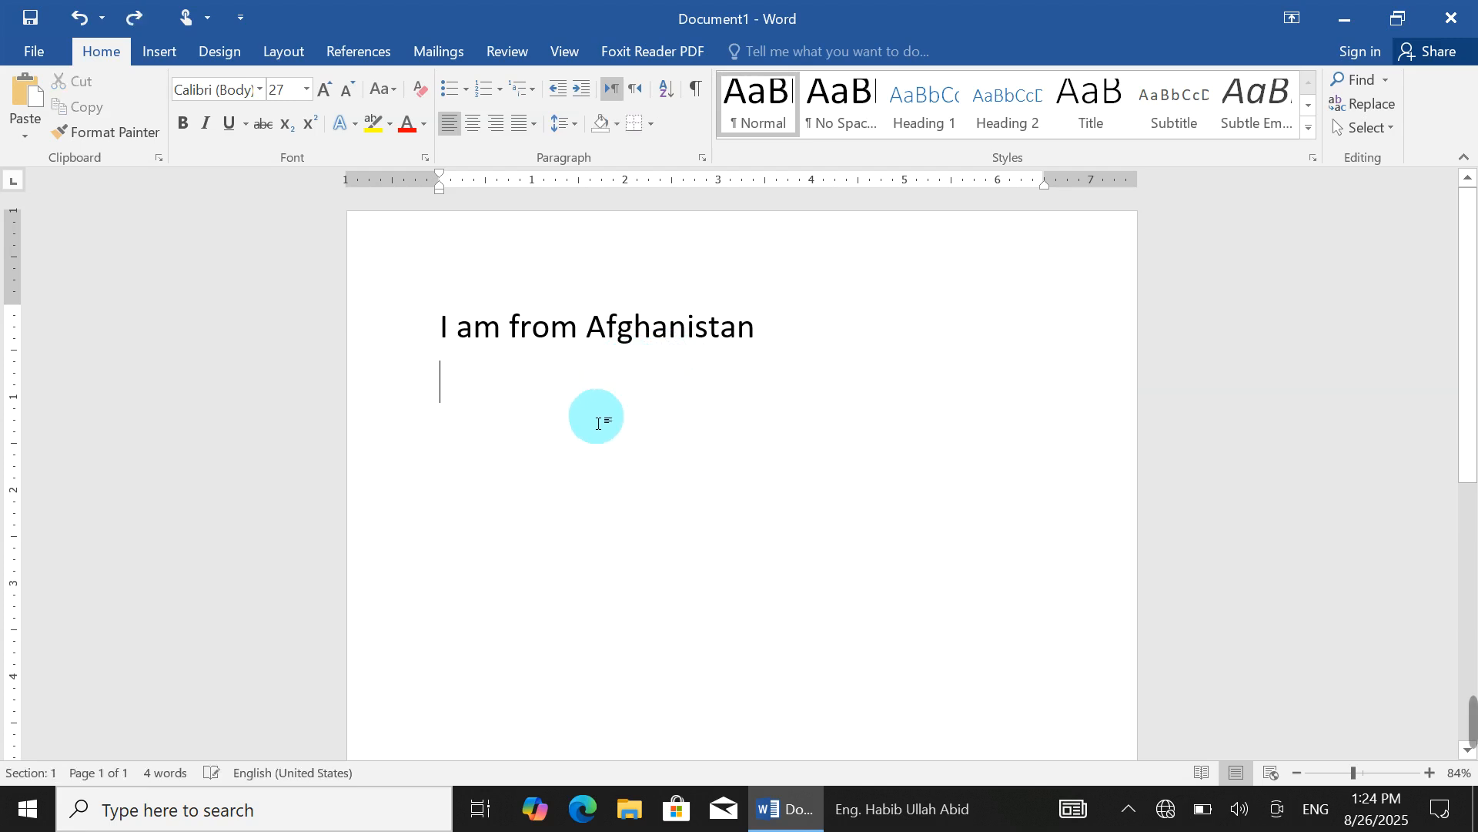
click(26, 130)
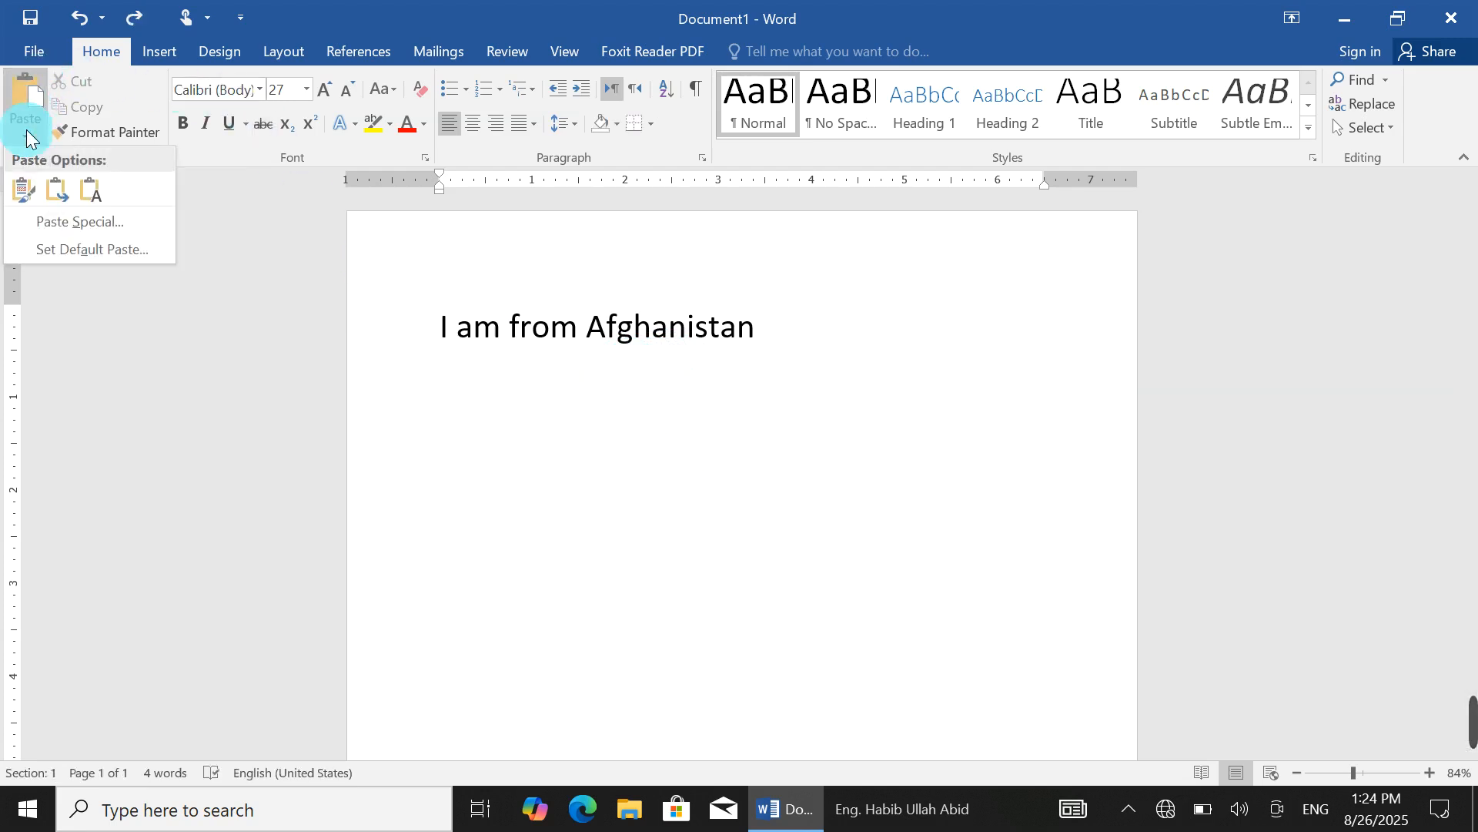
click(67, 222)
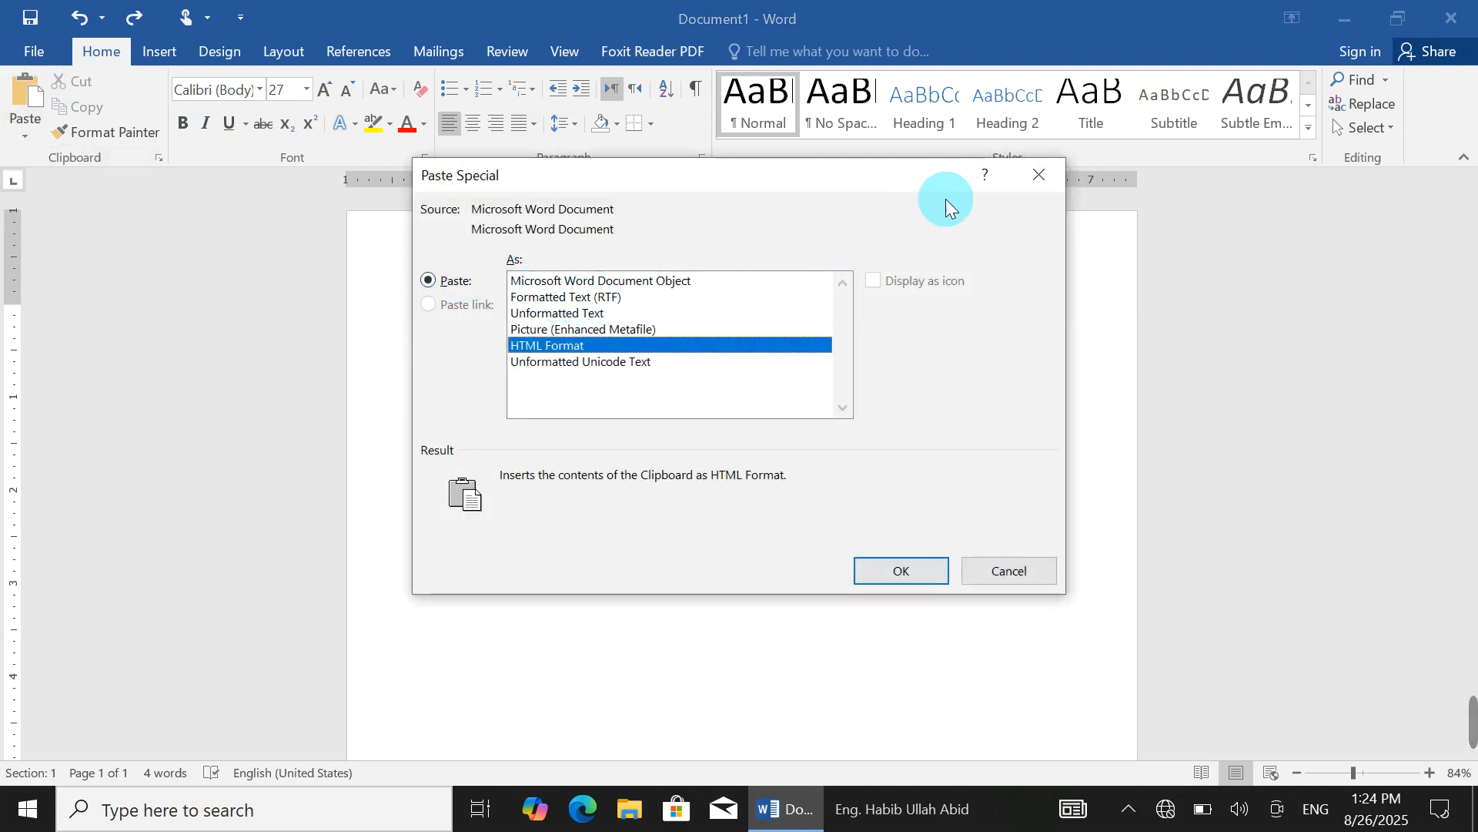
click(1047, 178)
Step: Color the "I am from Afghanistan" line orange and make it bold and italic
drag(831, 325, 434, 322)
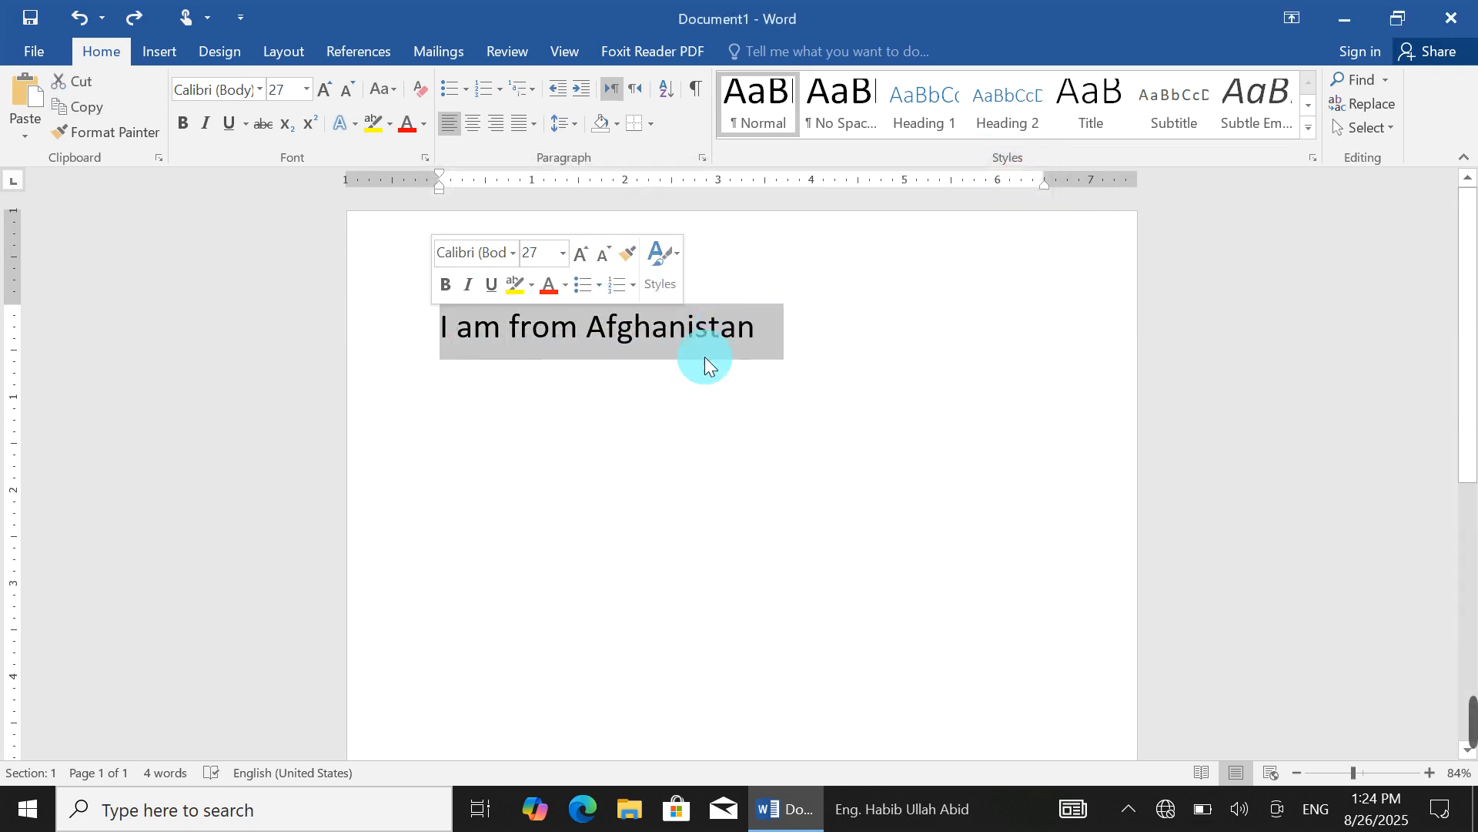
click(424, 124)
click(489, 192)
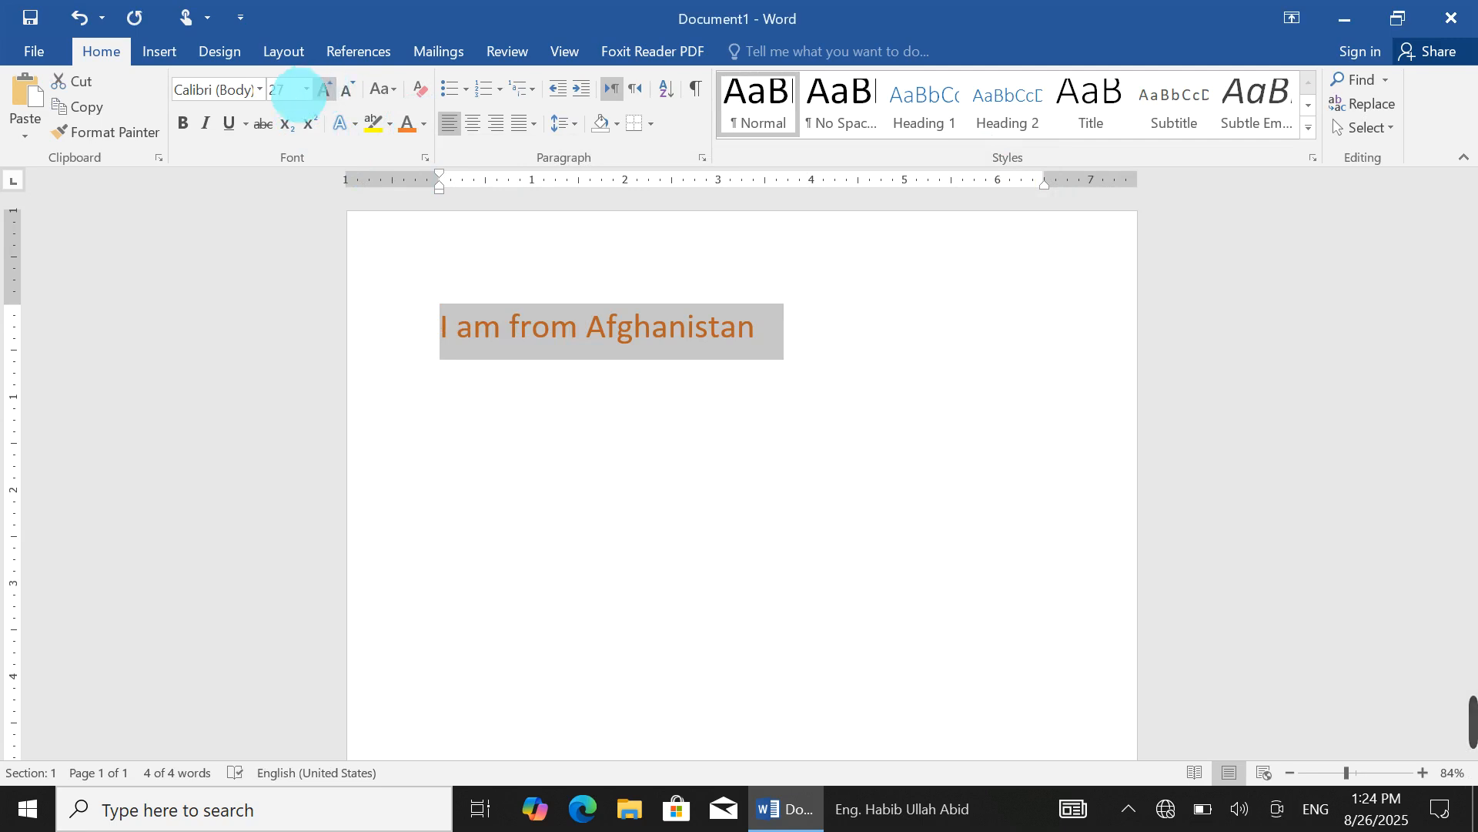
click(188, 122)
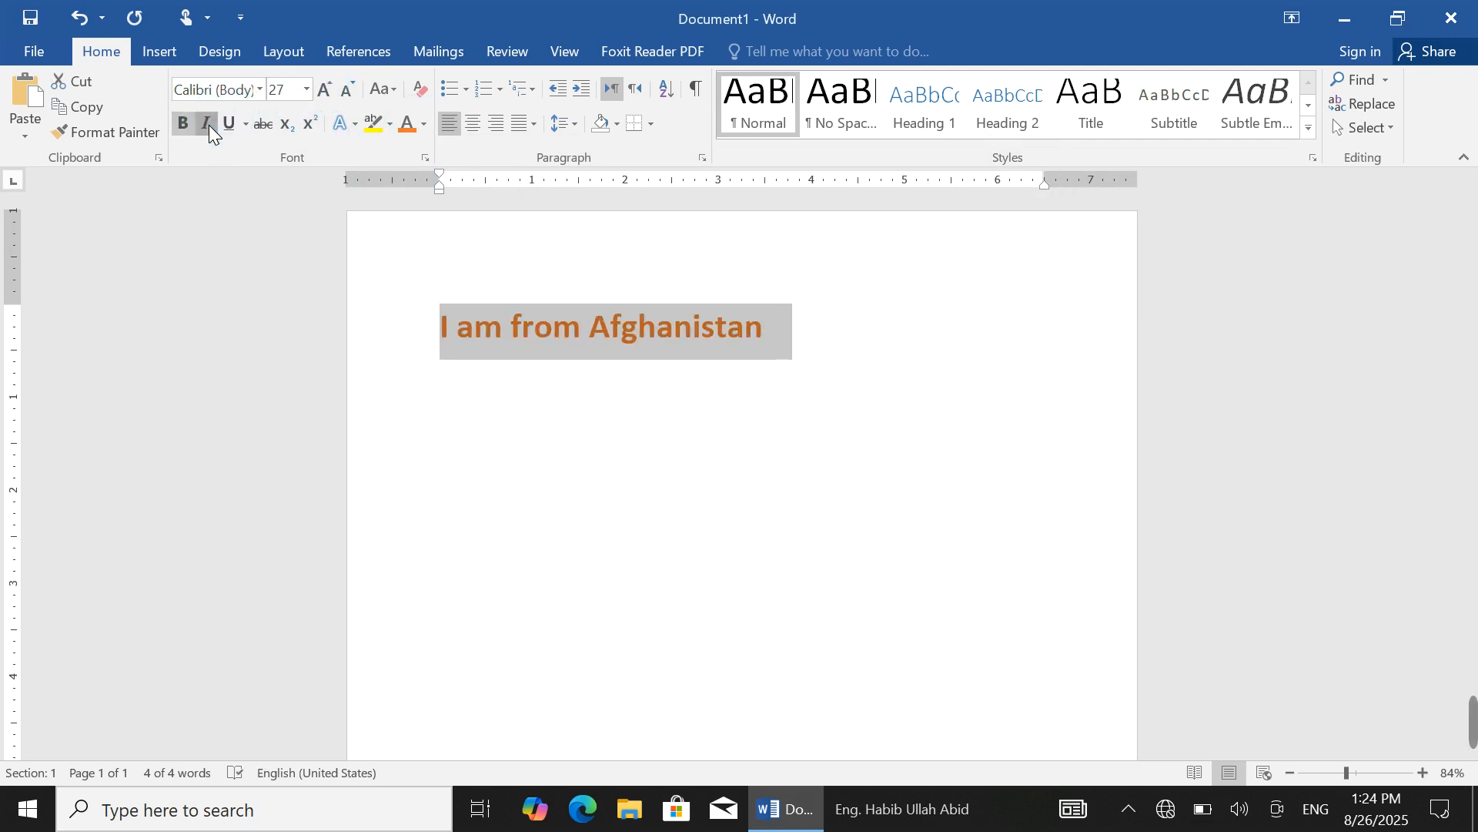
click(208, 124)
Step: Set the font size of the selected "I am from Afghanistan" line to 48
click(329, 93)
click(330, 93)
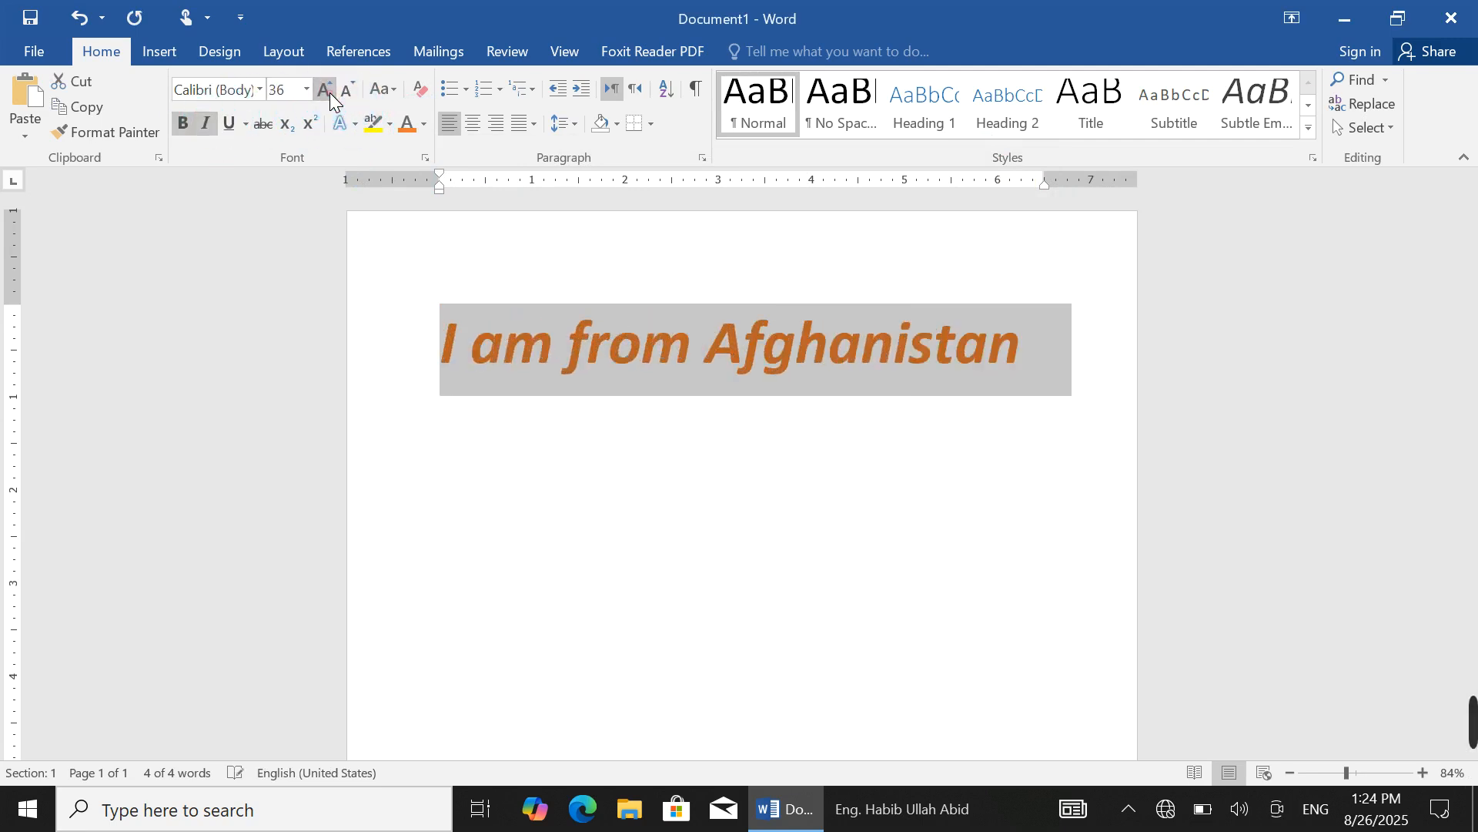
click(330, 92)
click(330, 92)
click(348, 91)
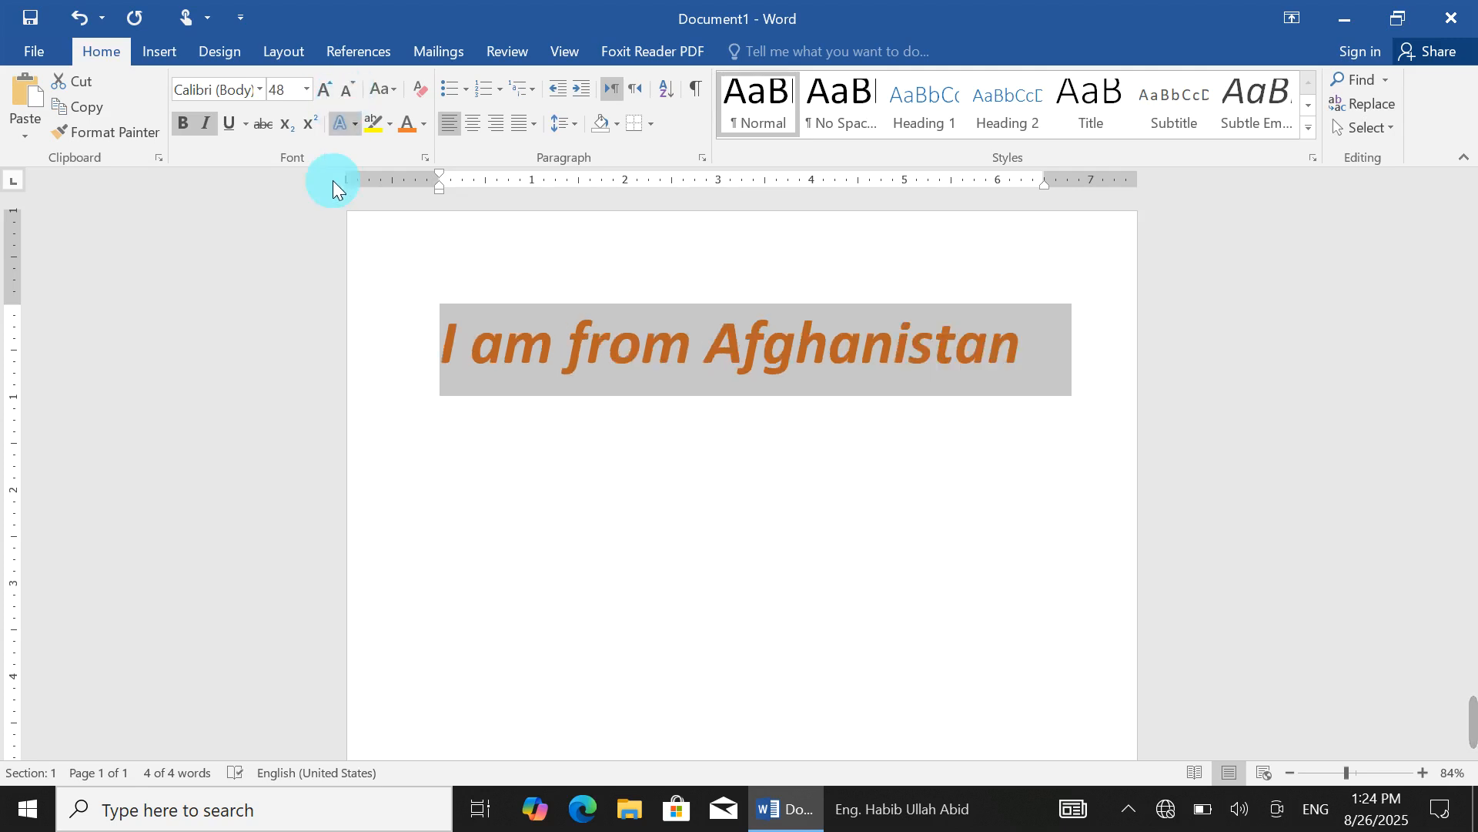
Step: Copy the formatted "I am from Afghanistan" line and insert it below through Paste Special as Formatted Text (RTF)
click(81, 103)
click(456, 439)
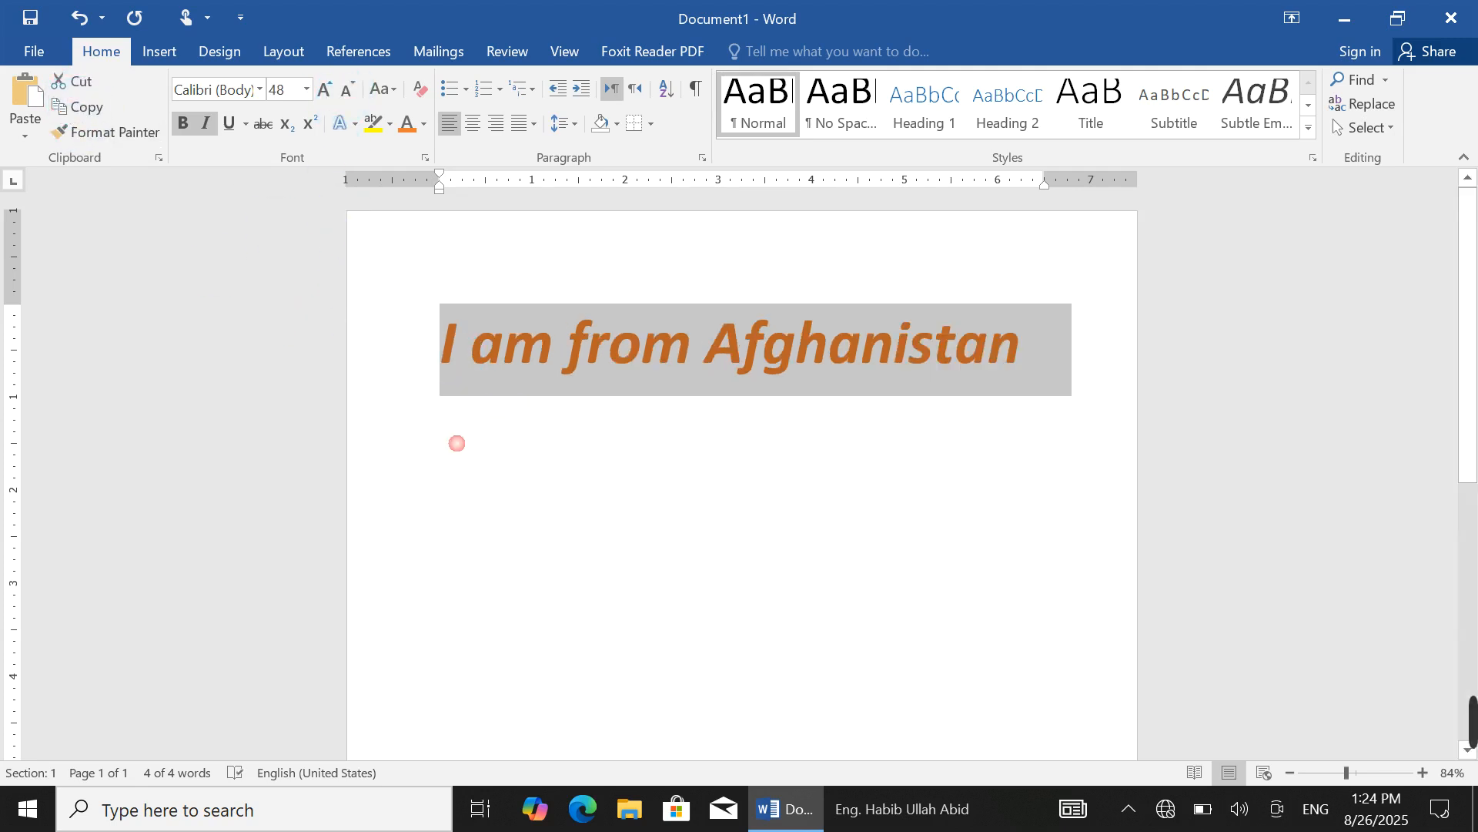
click(23, 128)
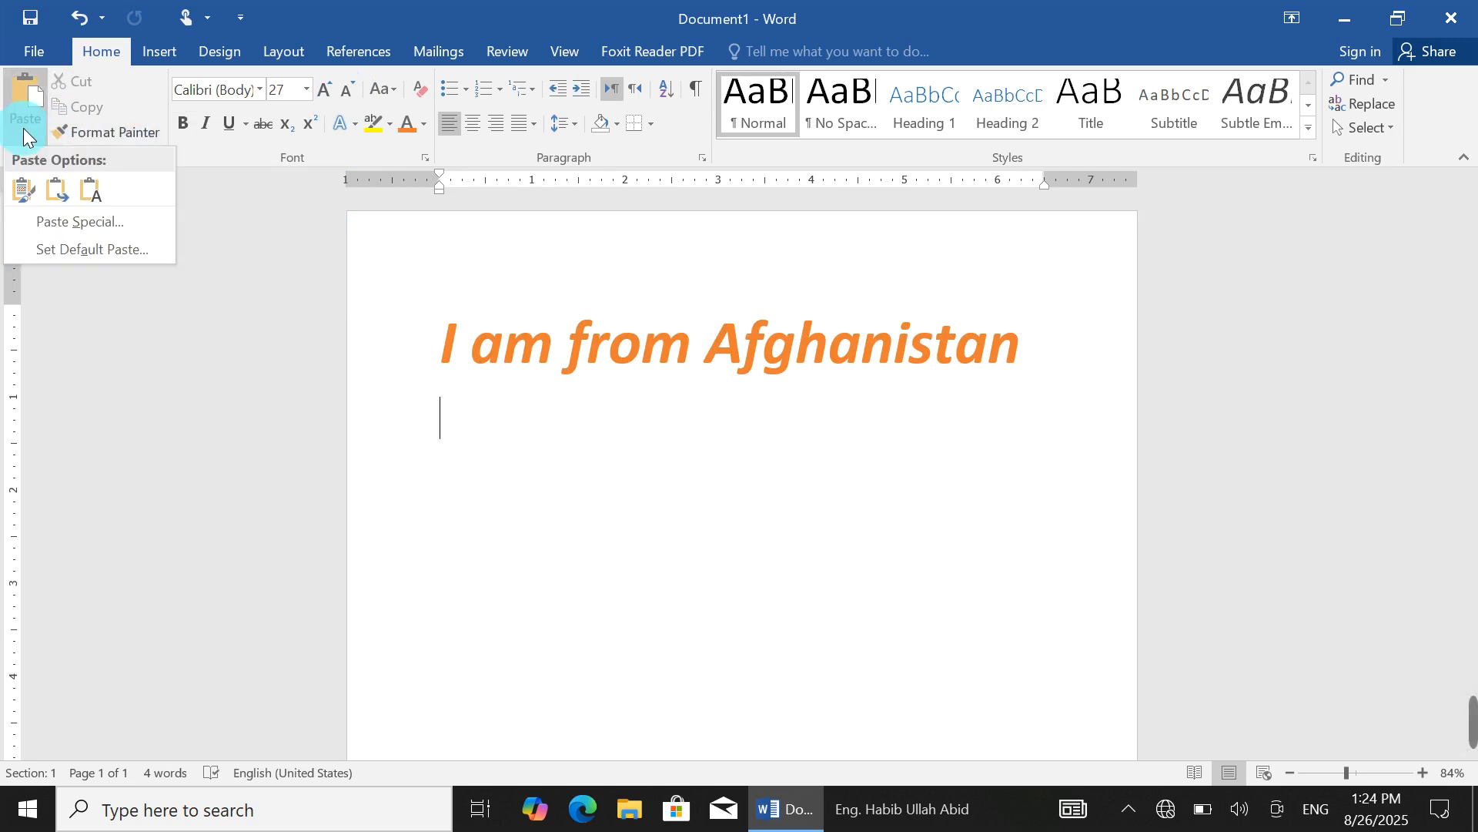
click(58, 222)
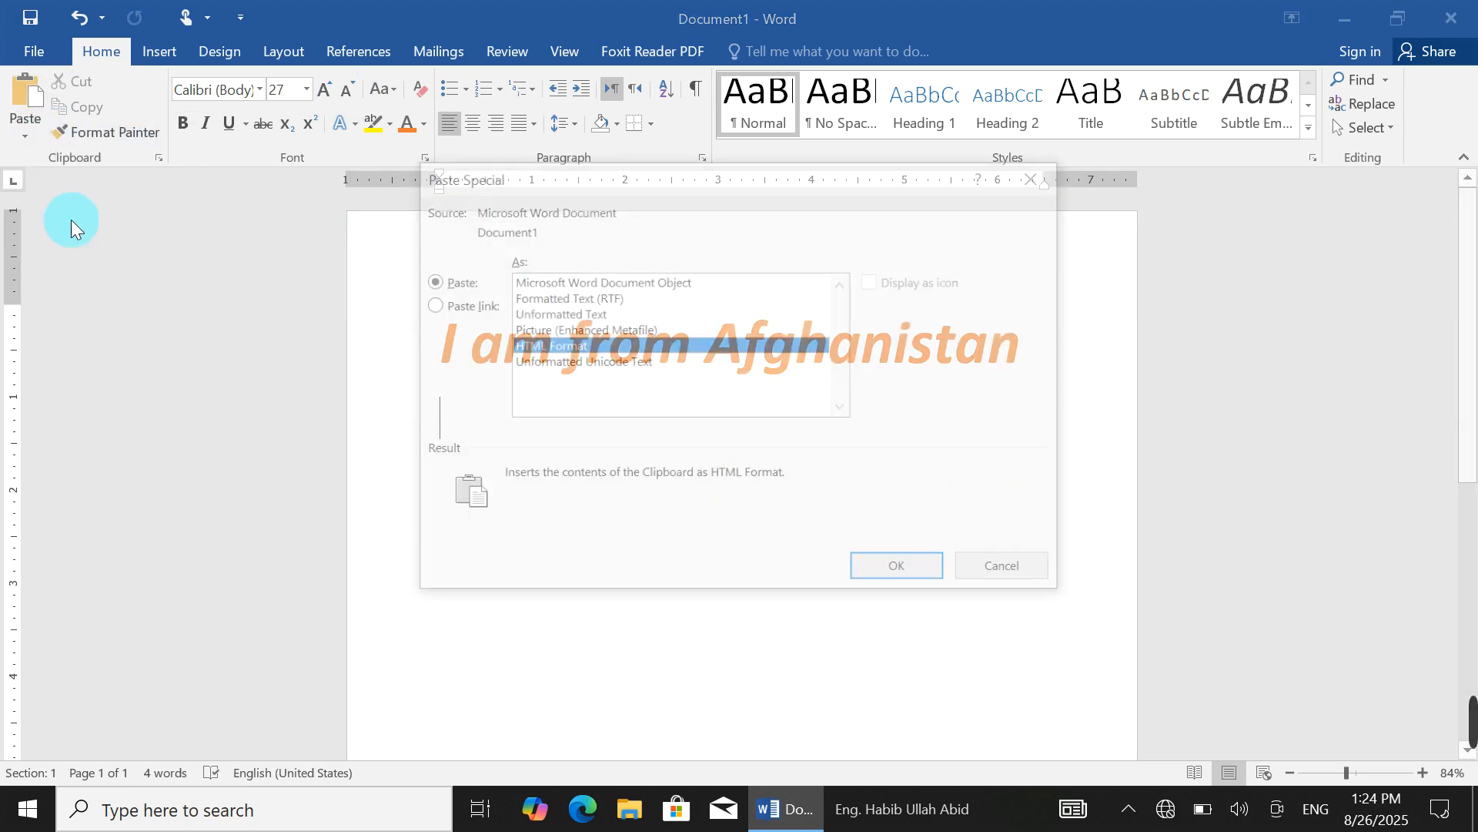
click(563, 296)
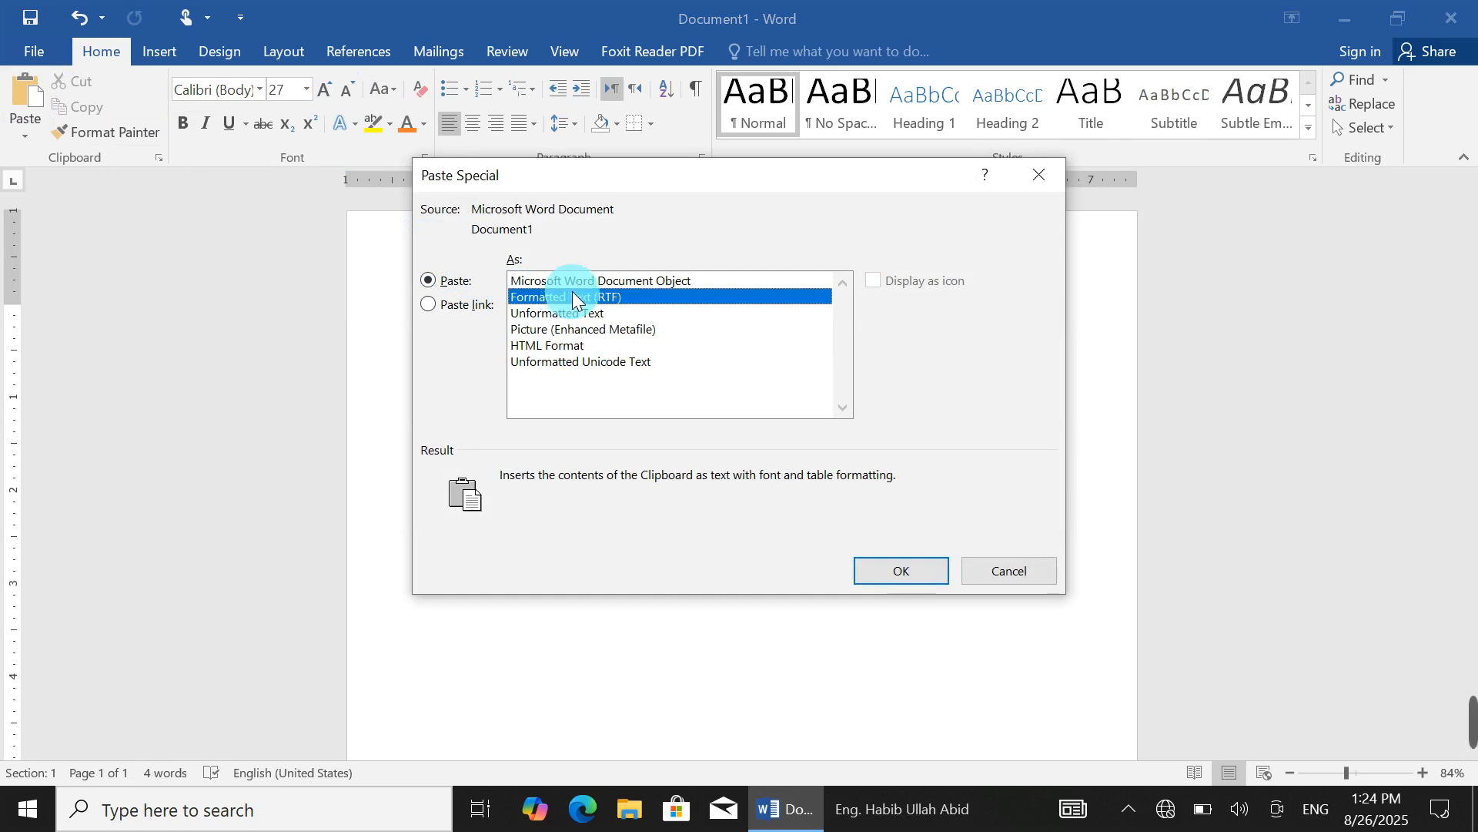
drag(598, 177, 796, 243)
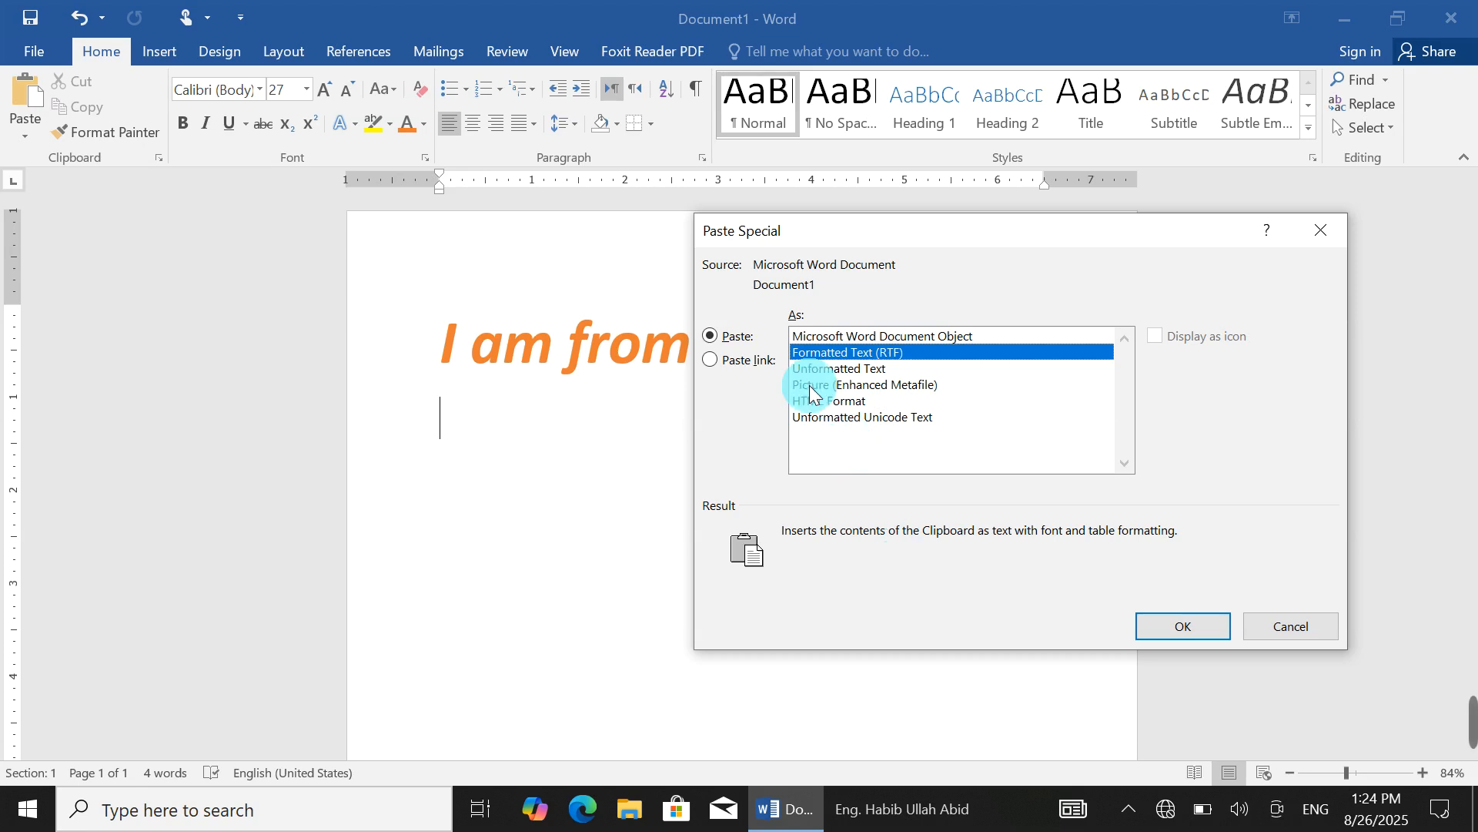
click(1194, 627)
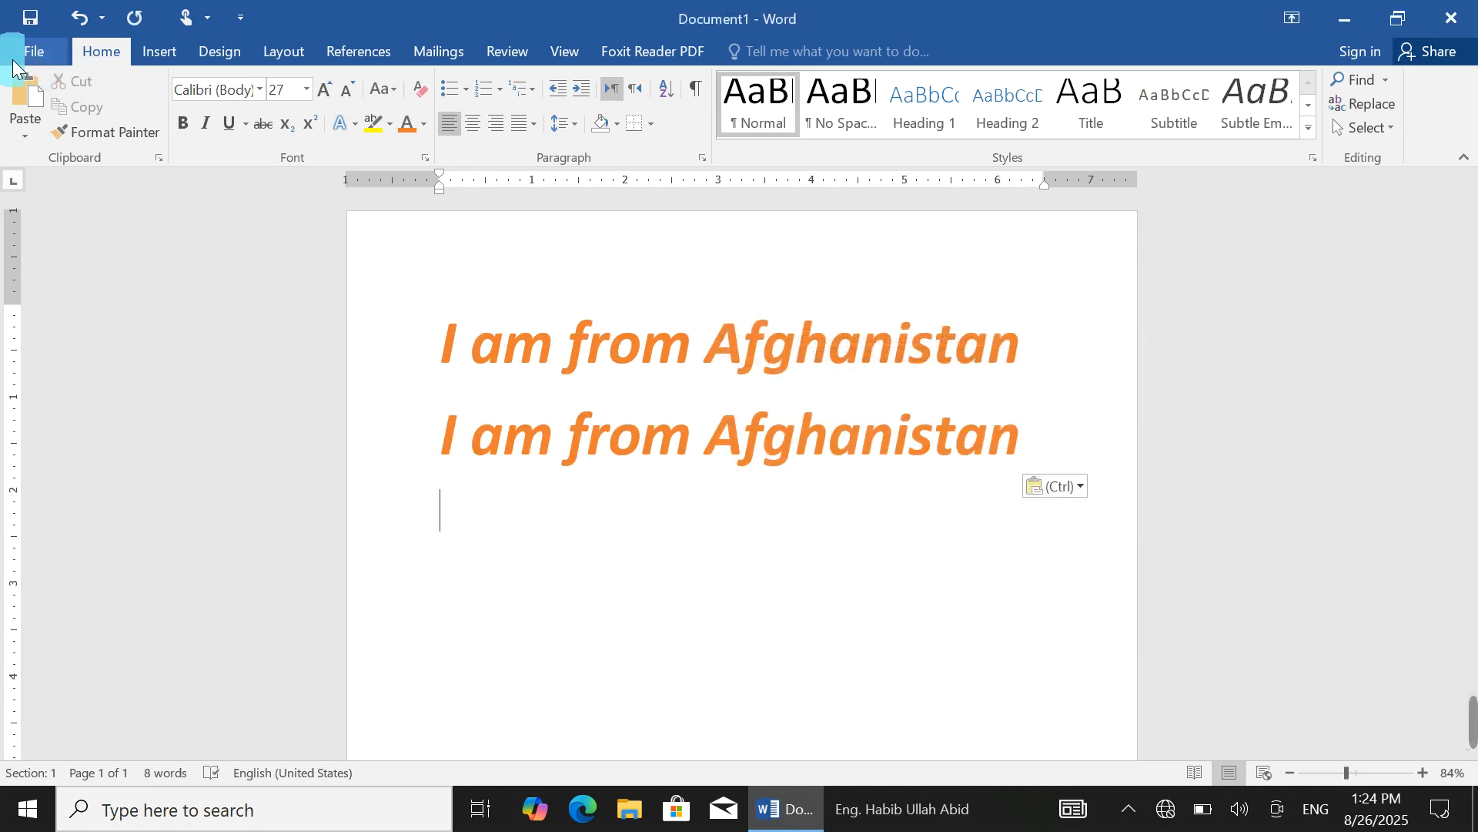
Step: Insert the copied line on the third line through Paste Special as Unformatted Text
click(26, 134)
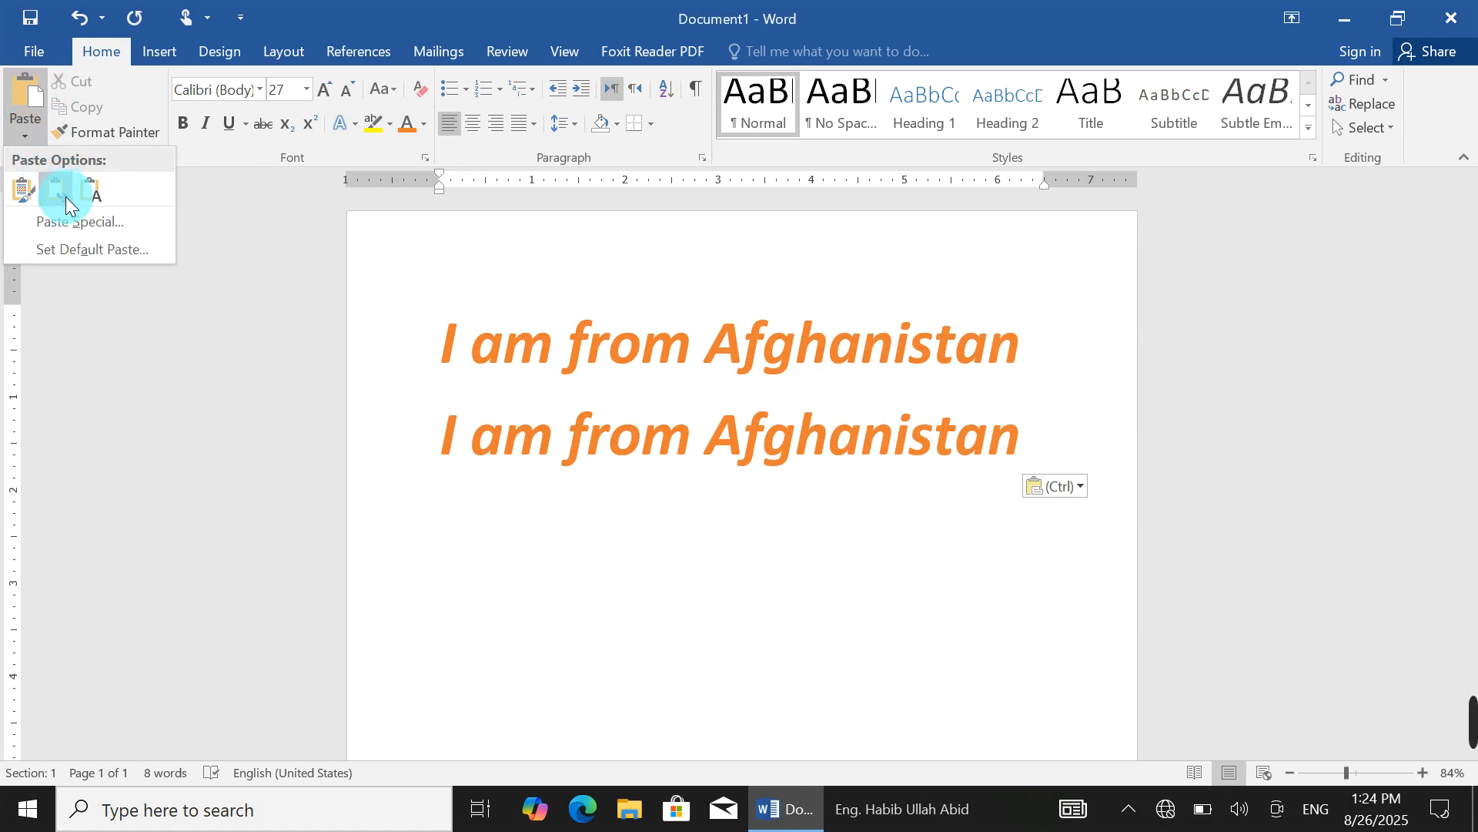
click(73, 222)
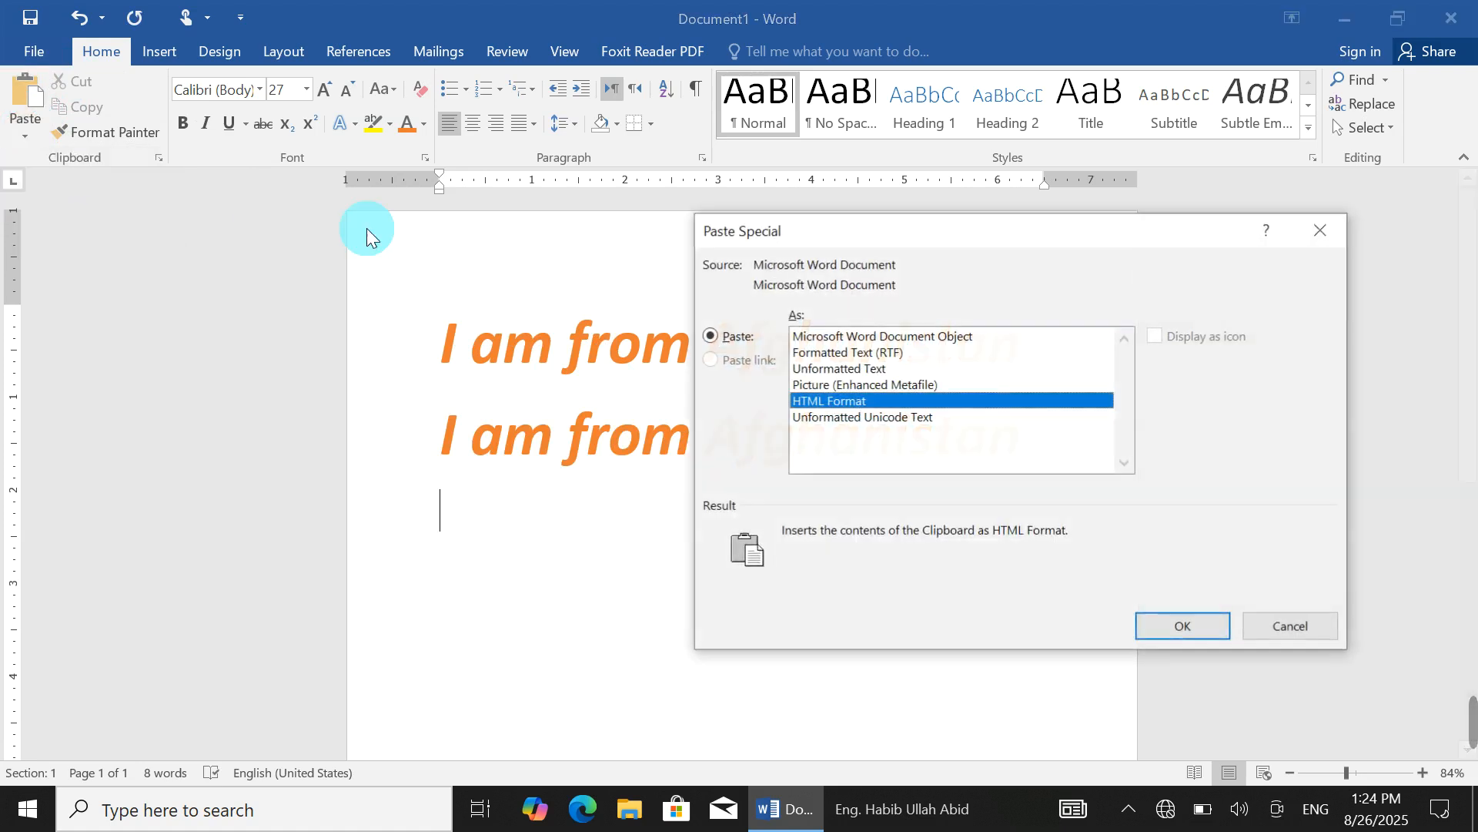
click(815, 370)
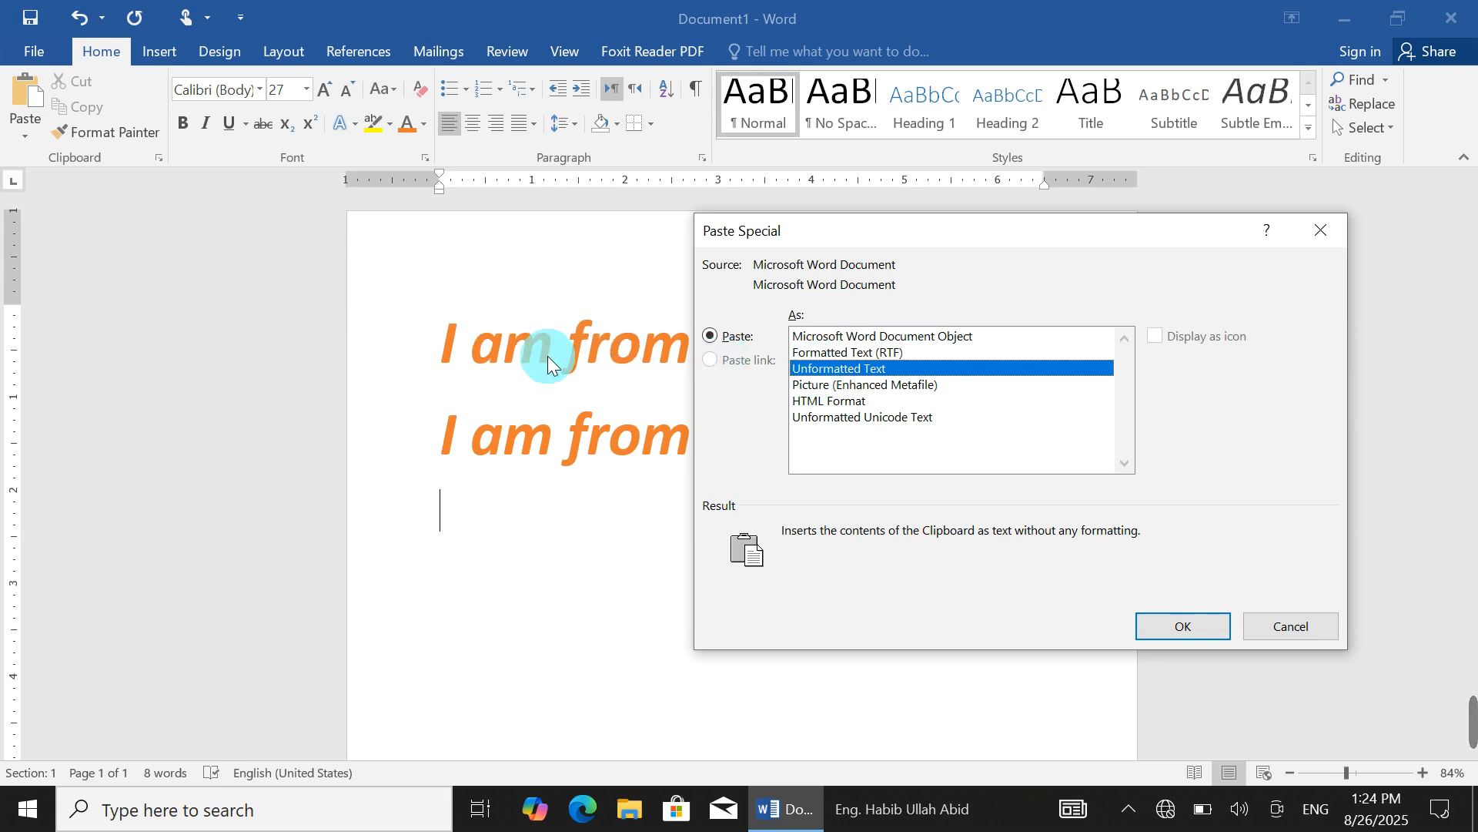
click(1192, 628)
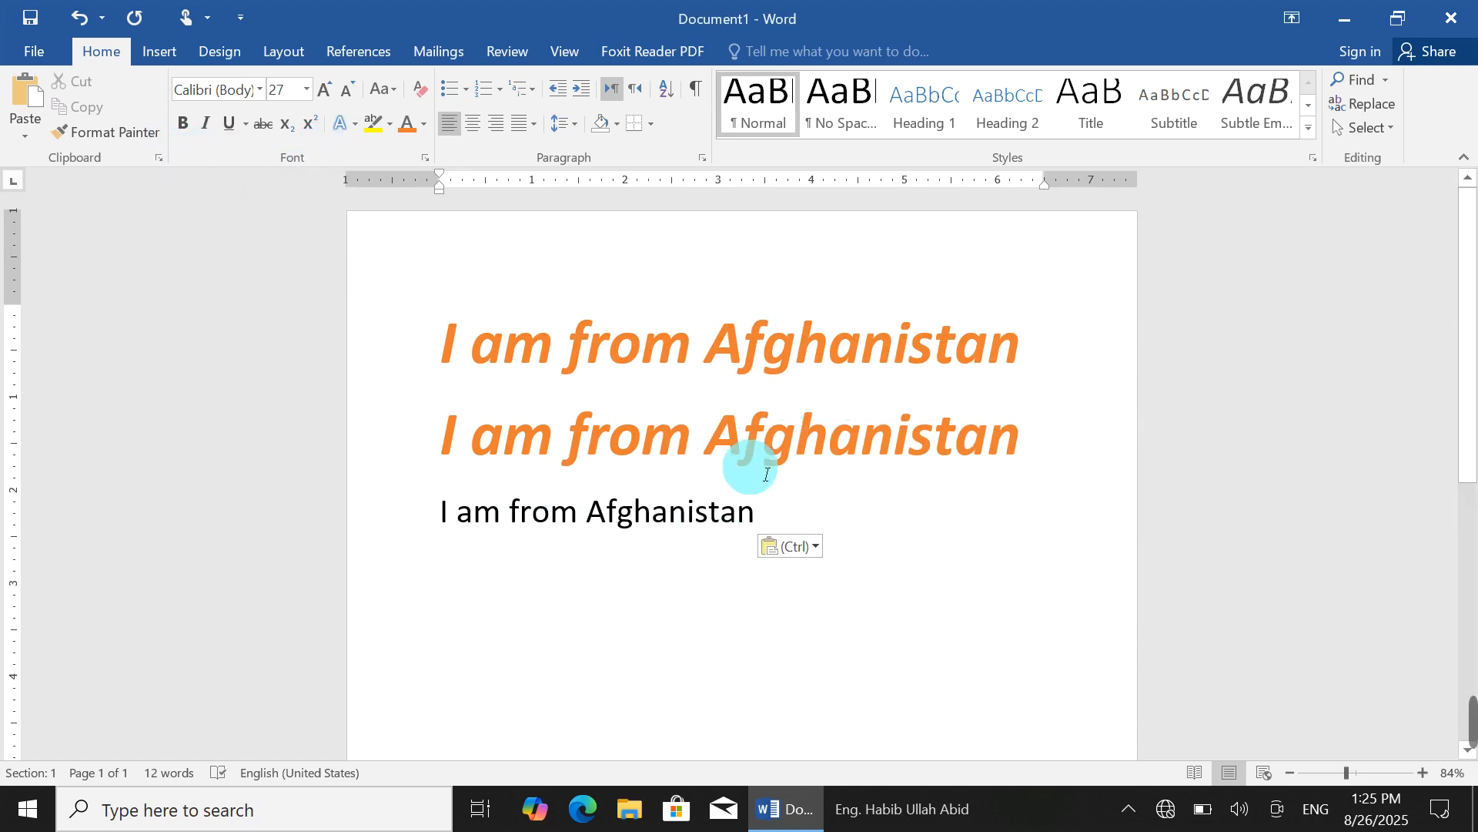
Step: Start a new line below the unformatted text and insert the clipboard content through Paste Special as Picture (Enhanced Metafile)
key(Return)
click(30, 123)
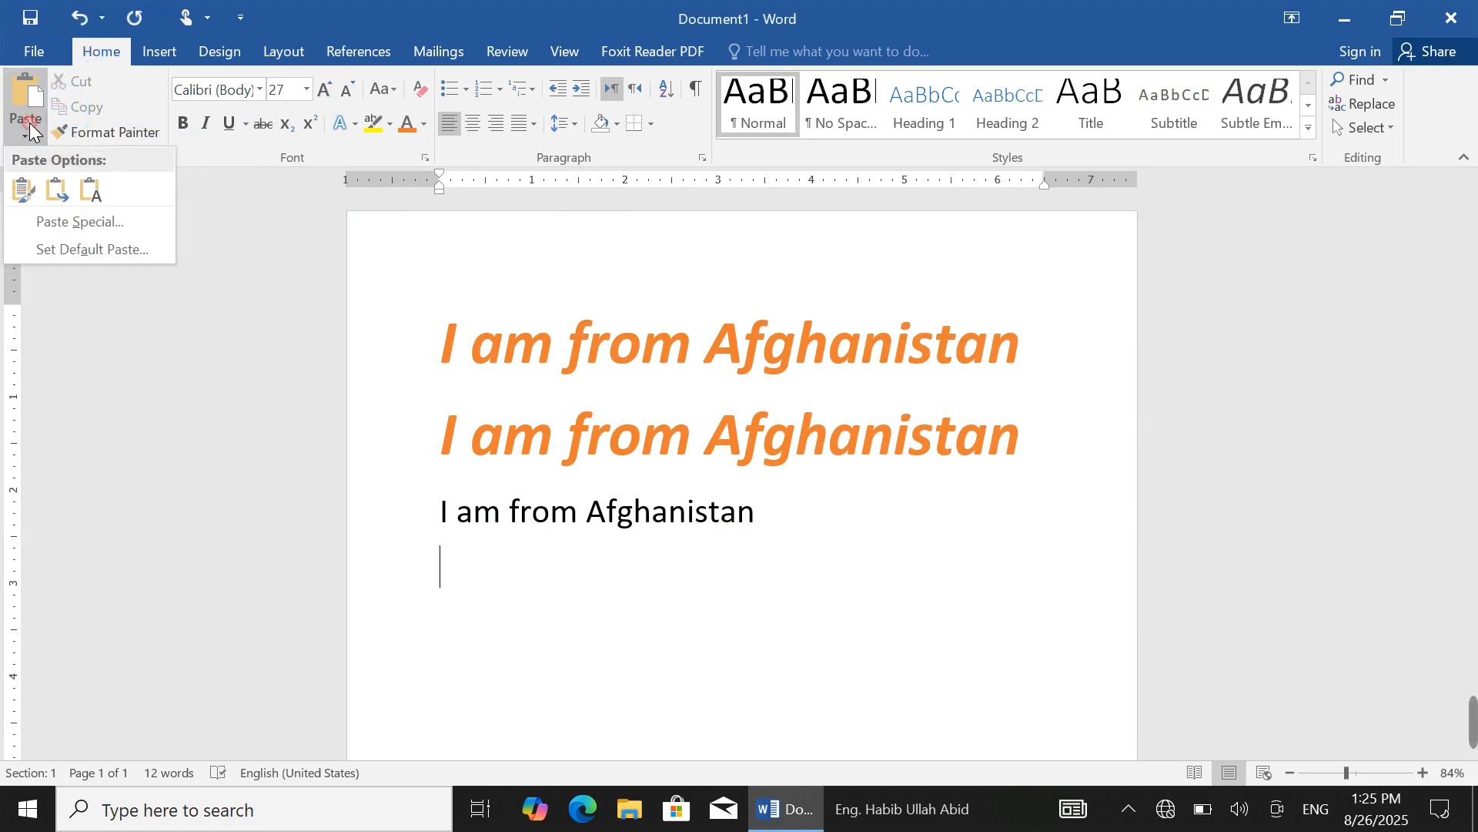
click(112, 224)
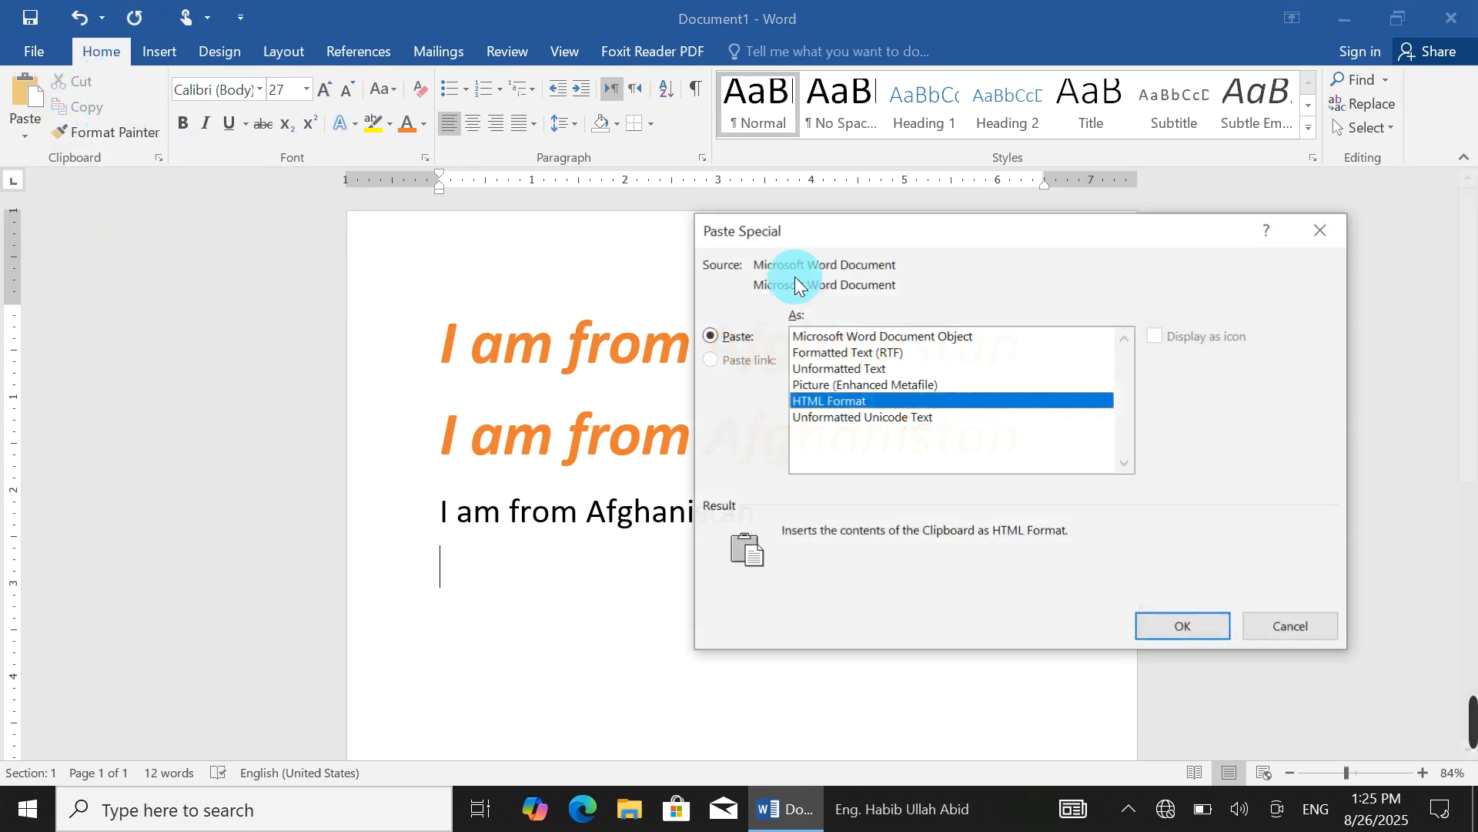
click(815, 388)
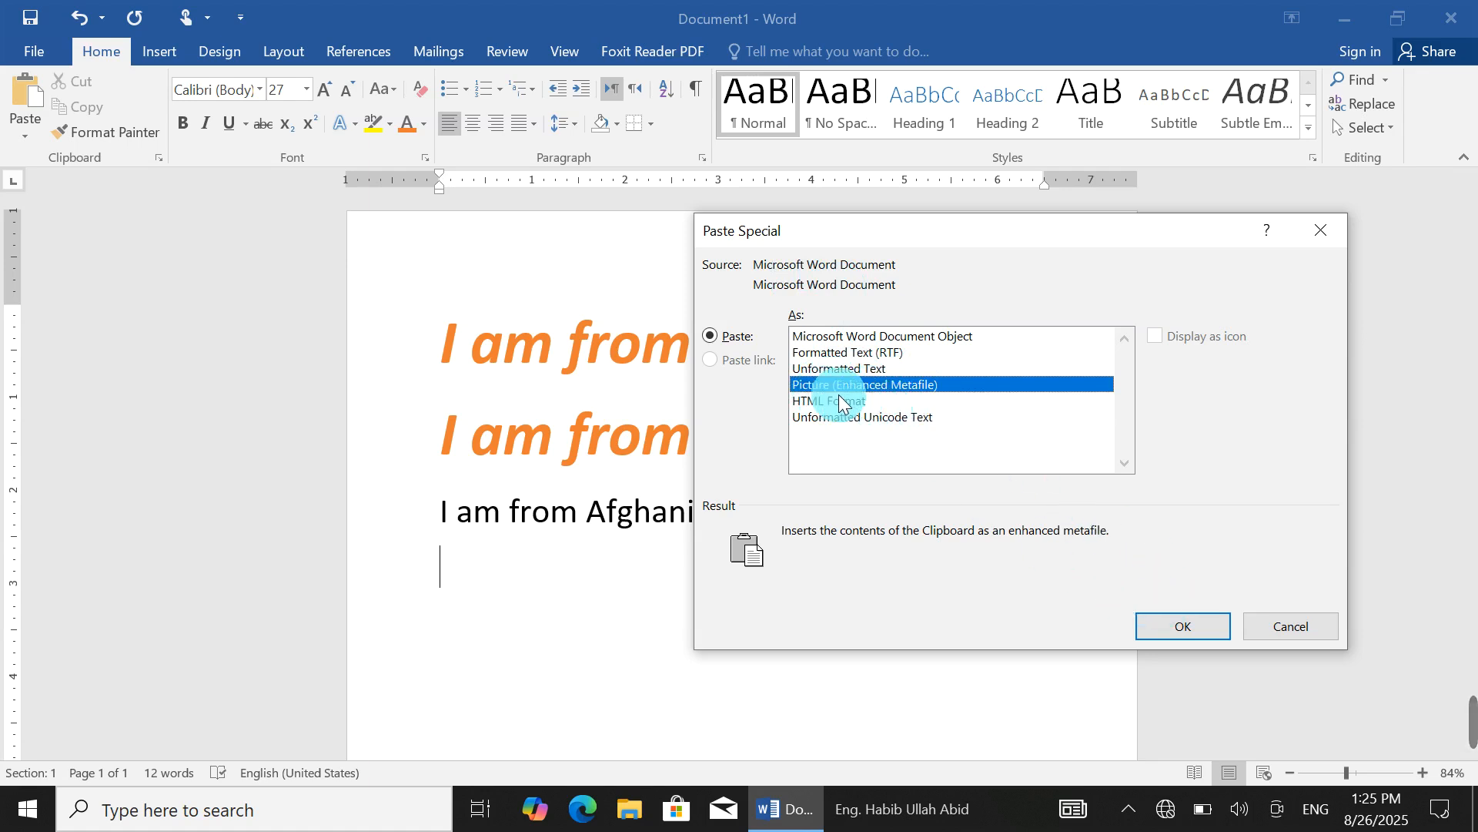
click(1186, 636)
Step: Try to reposition the pasted picture while it is still in line with the text
click(691, 571)
drag(740, 588, 512, 595)
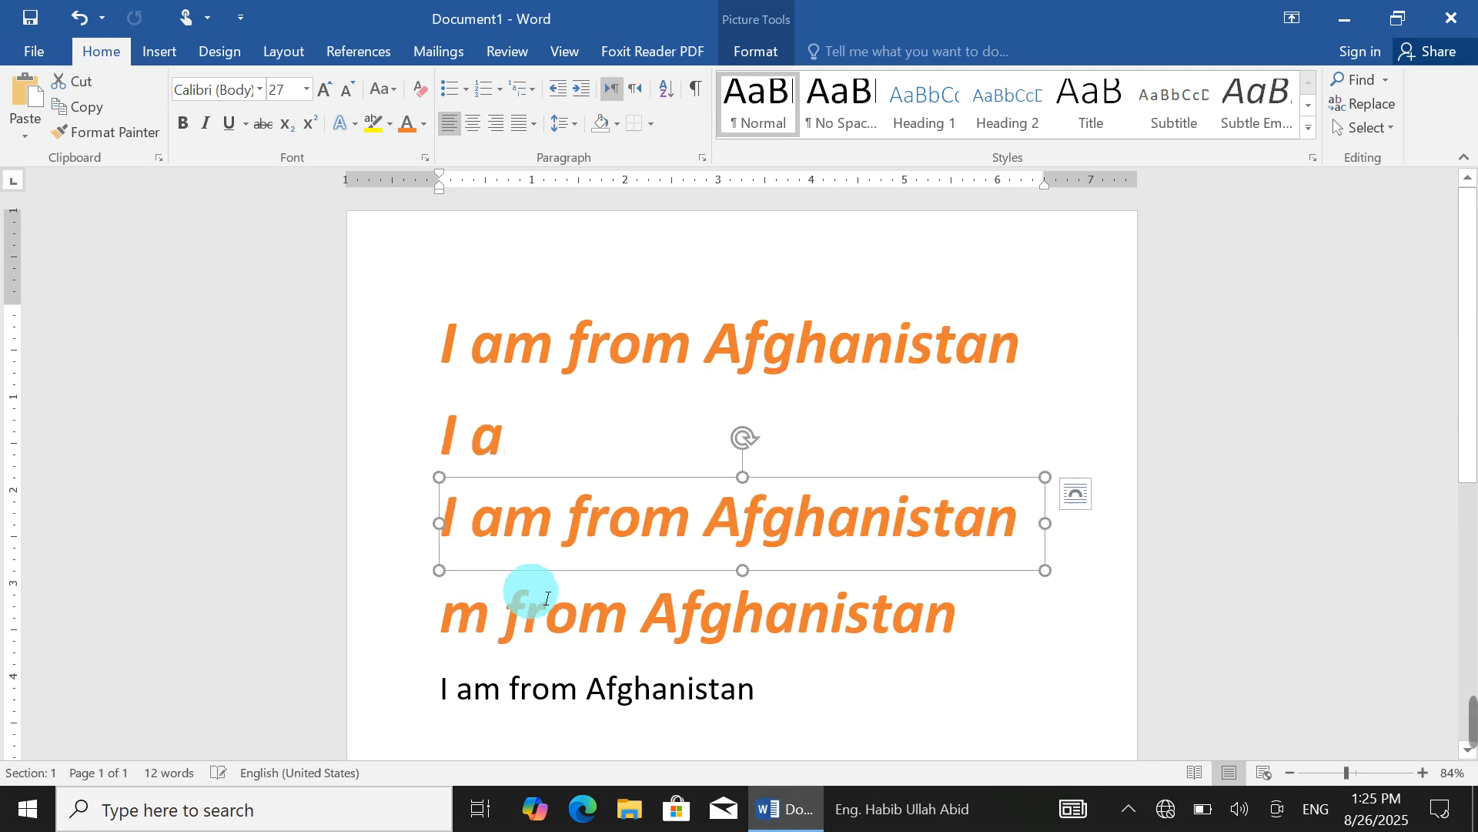
scroll(627, 387, down, 4)
drag(684, 272, 703, 604)
click(1092, 330)
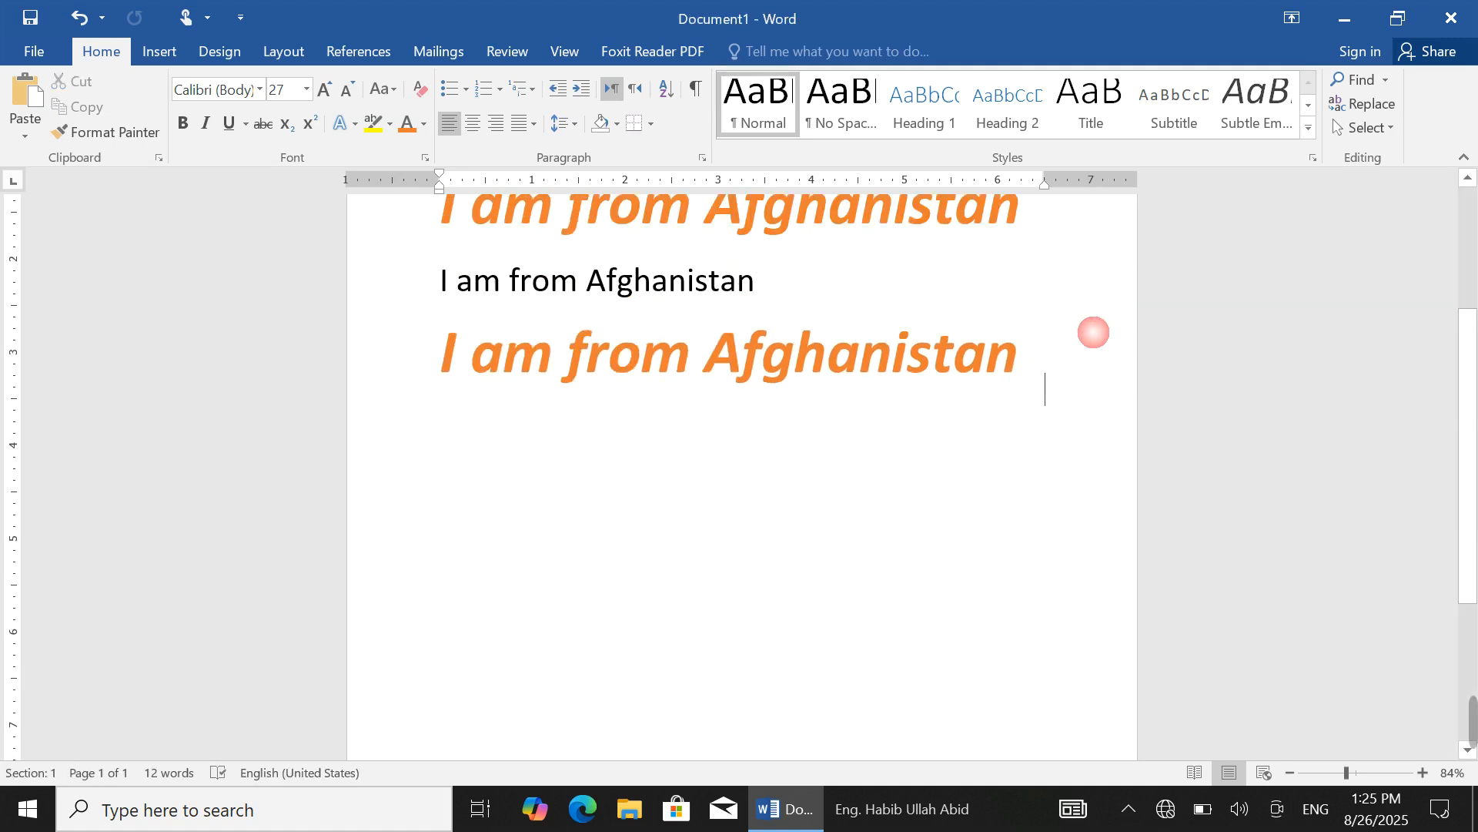
Step: Set the pasted picture's text wrapping to Square and move it a little farther below the unformatted line
click(957, 344)
click(1075, 327)
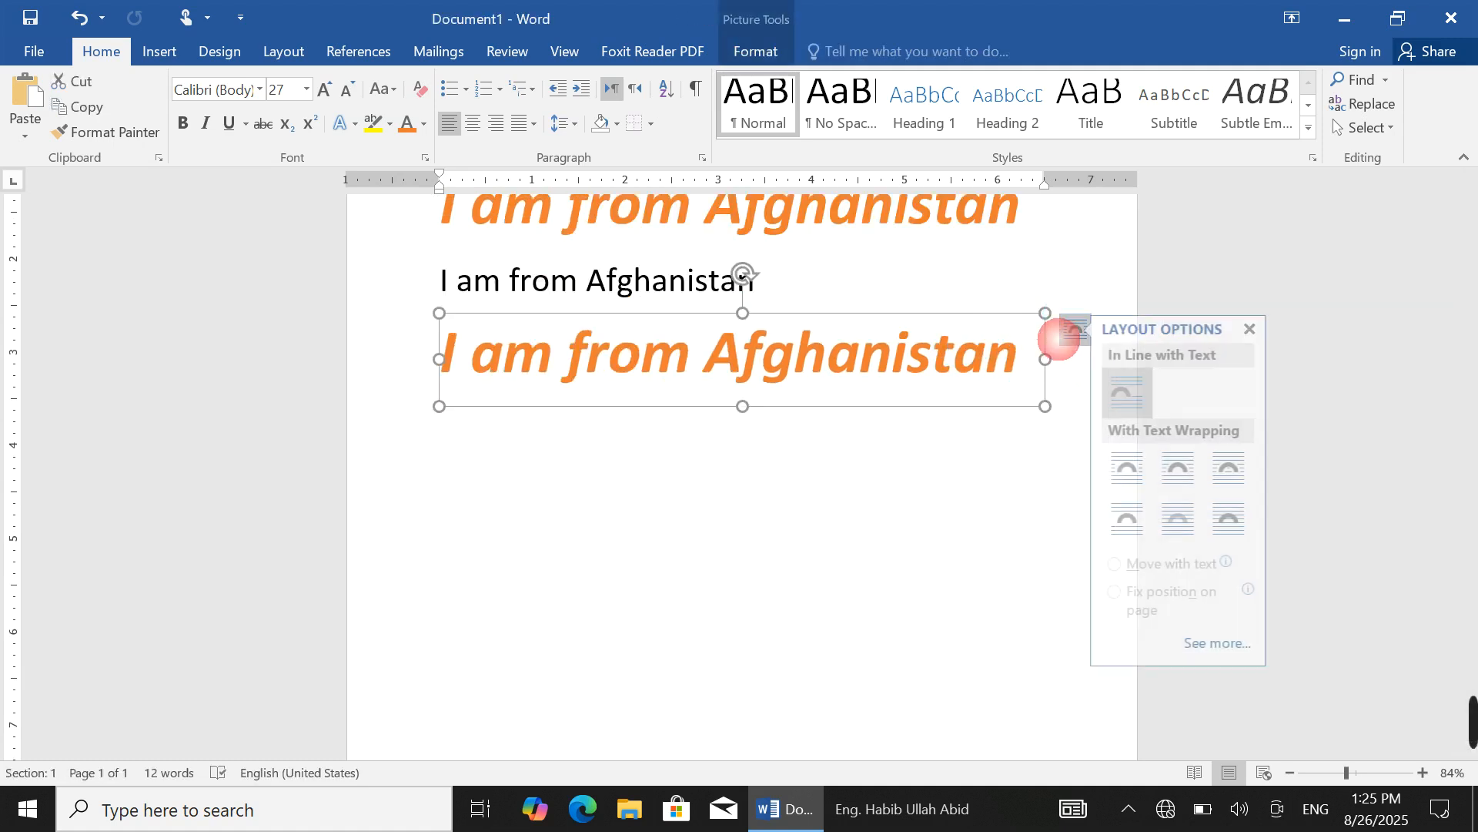
click(1136, 467)
drag(893, 327, 856, 376)
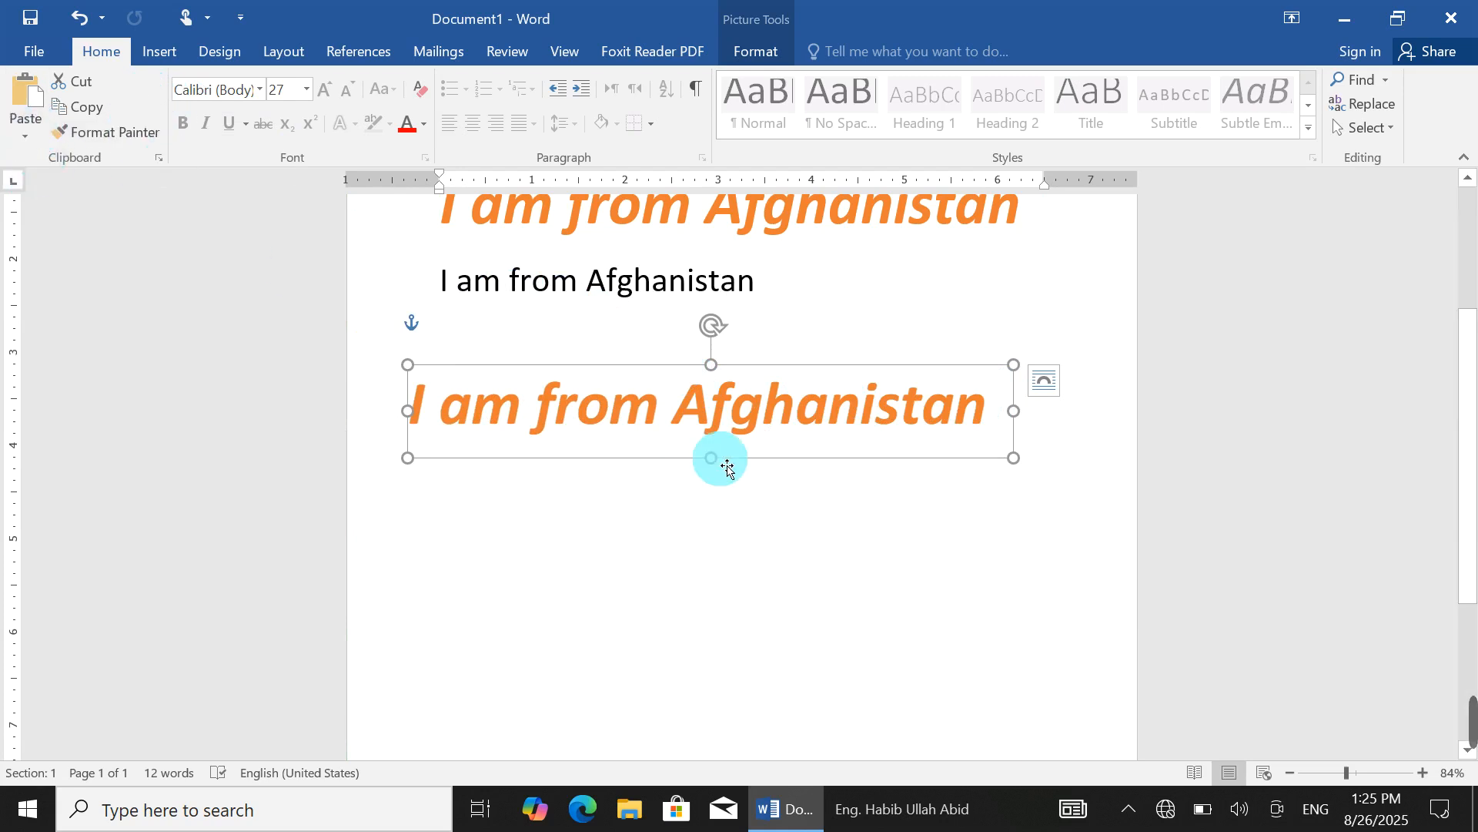
drag(796, 380, 838, 400)
scroll(850, 402, up, 3)
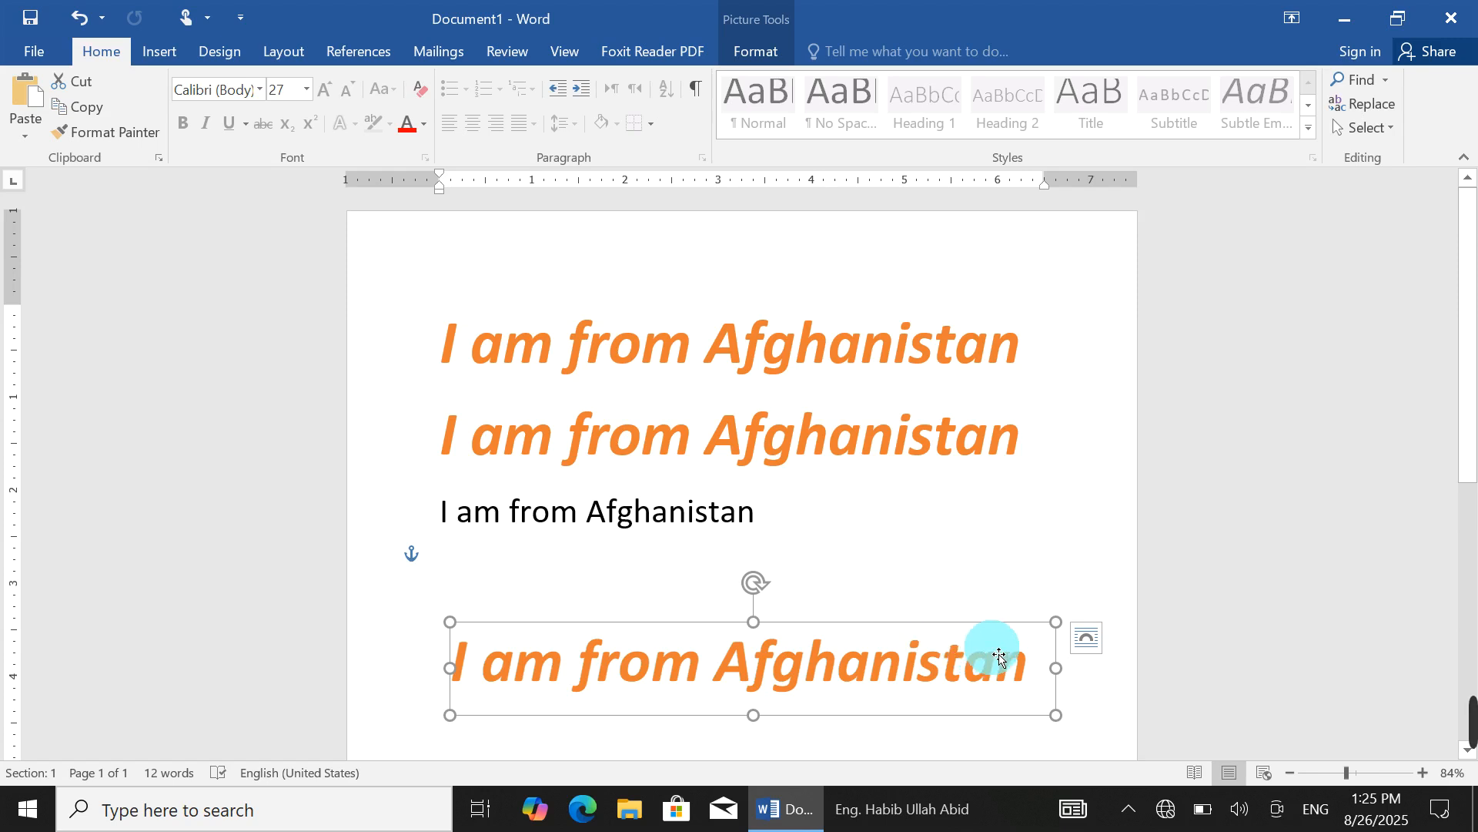
Step: Delete the picture and insert the clipboard content in its place through Paste Special as Unformatted Unicode Text
key(Delete)
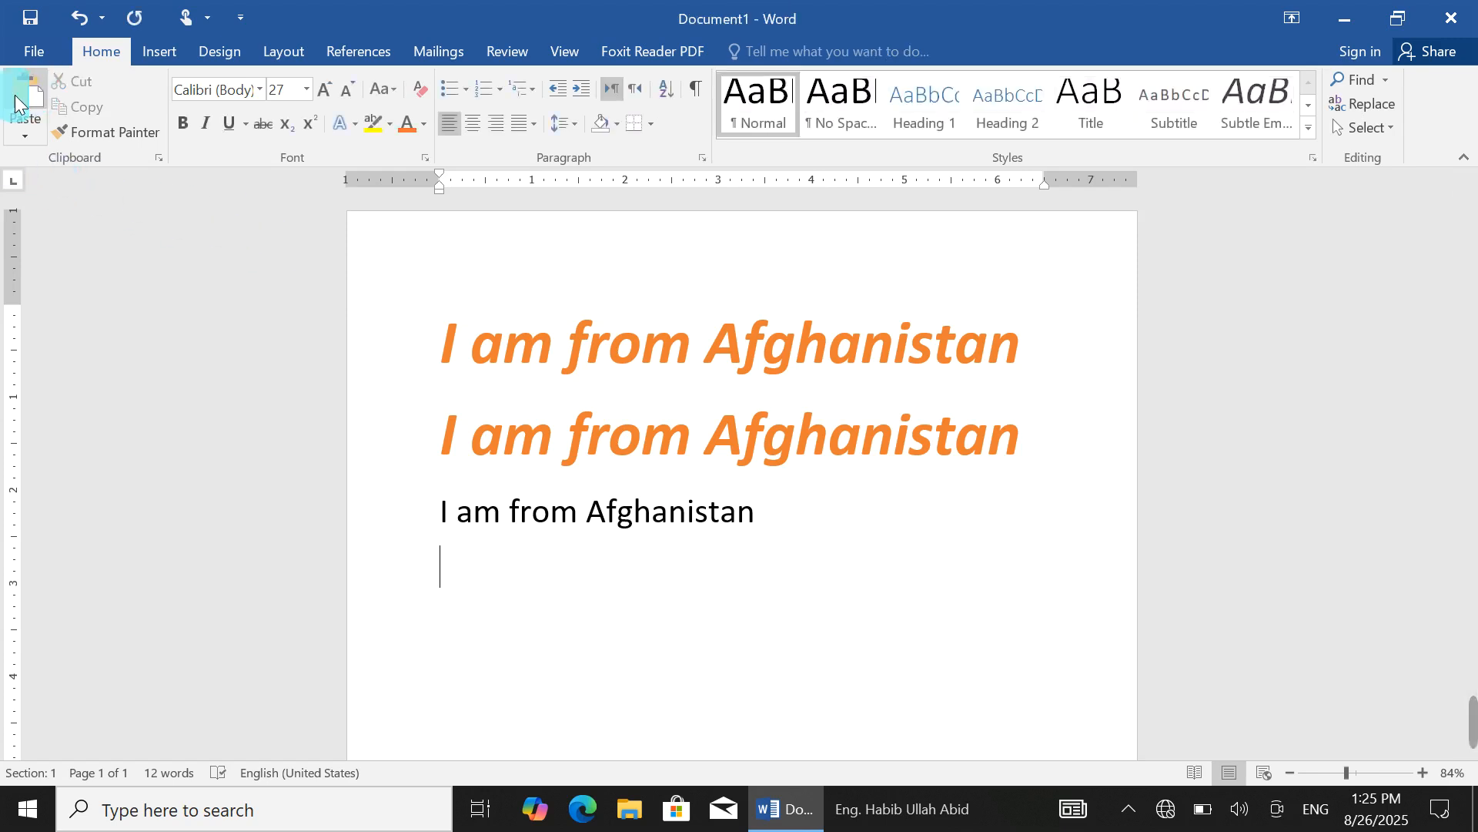
click(11, 141)
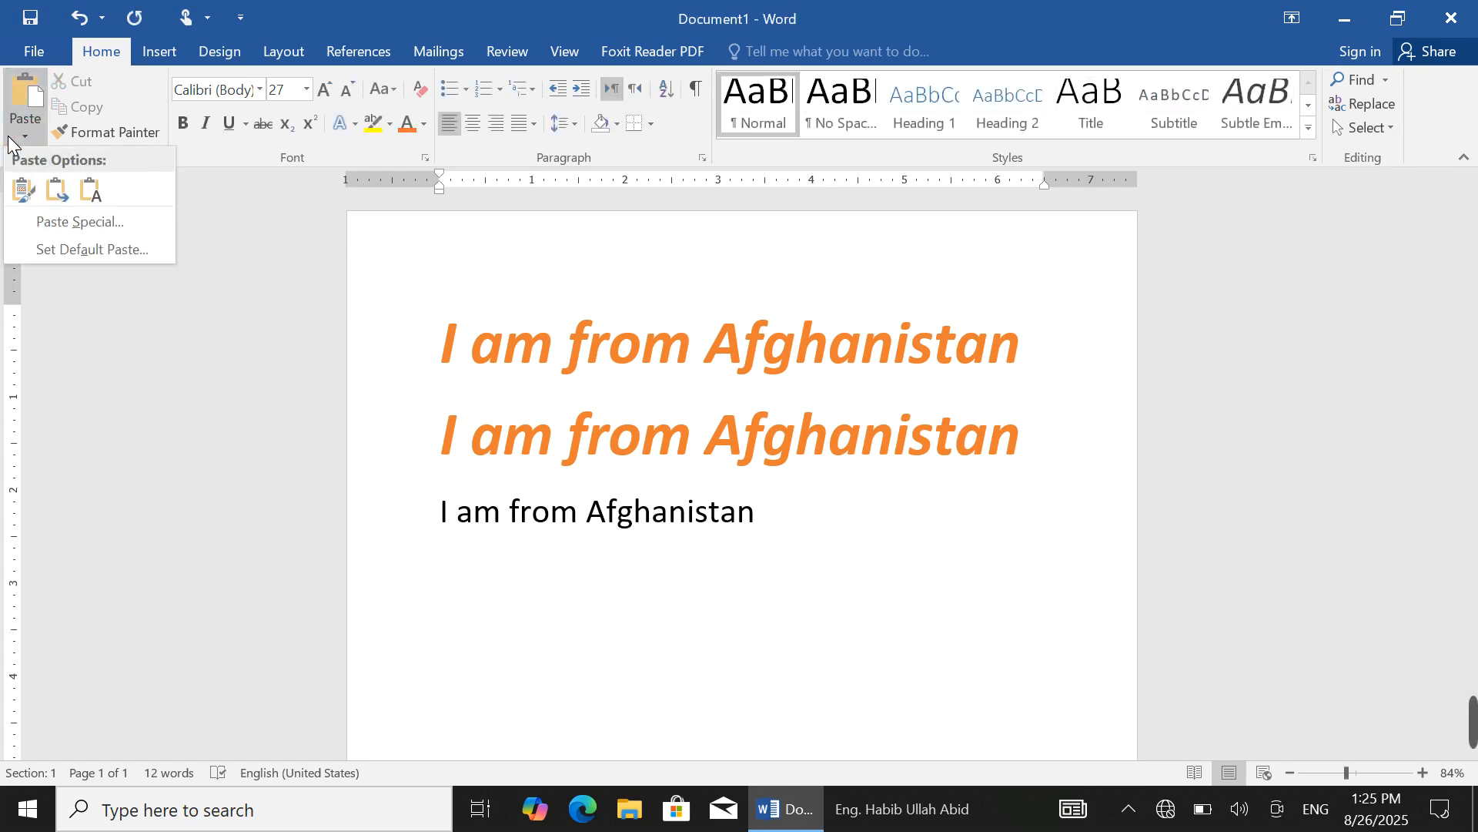
click(54, 223)
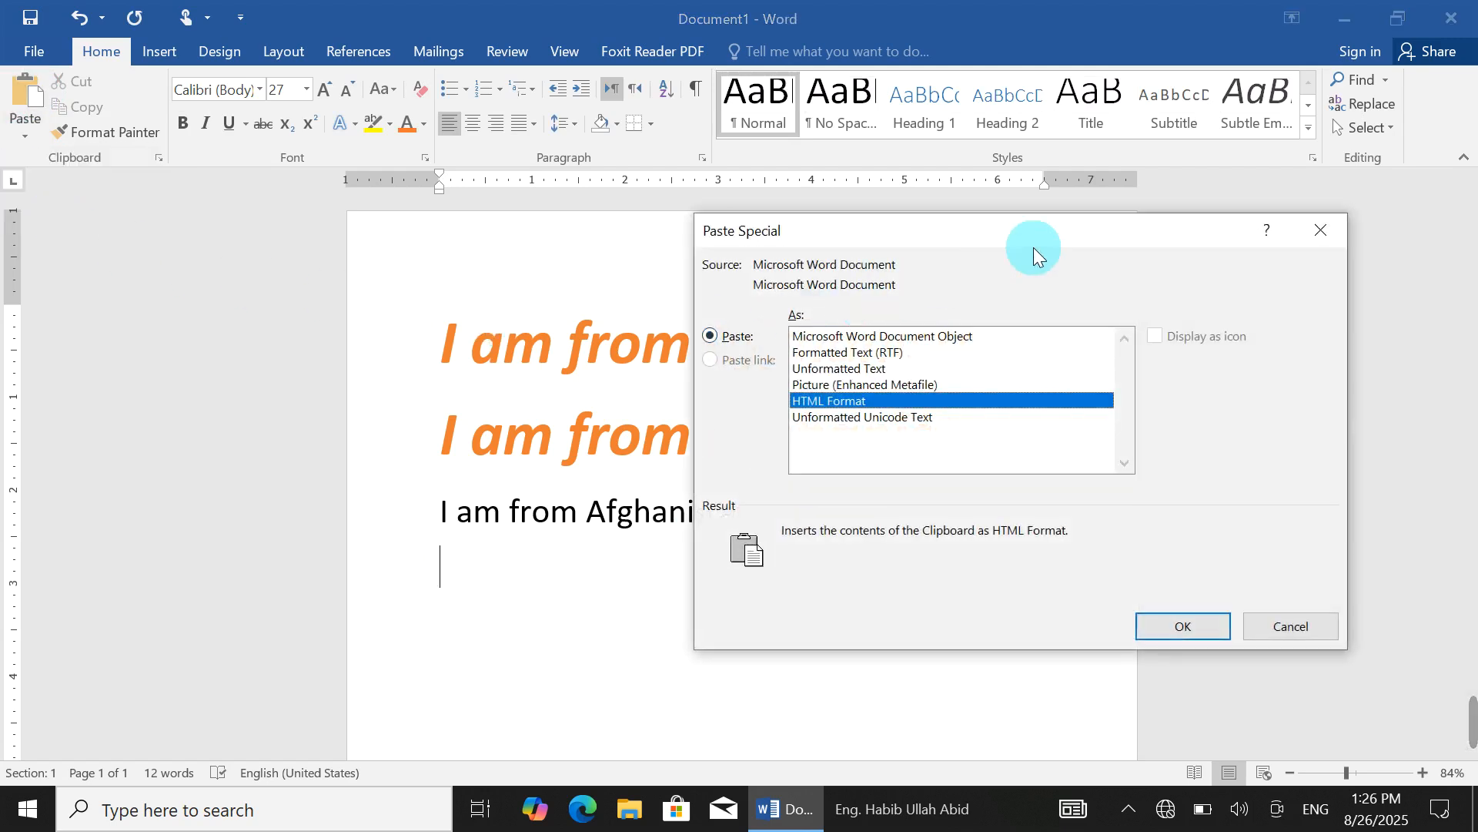
drag(1088, 232, 932, 229)
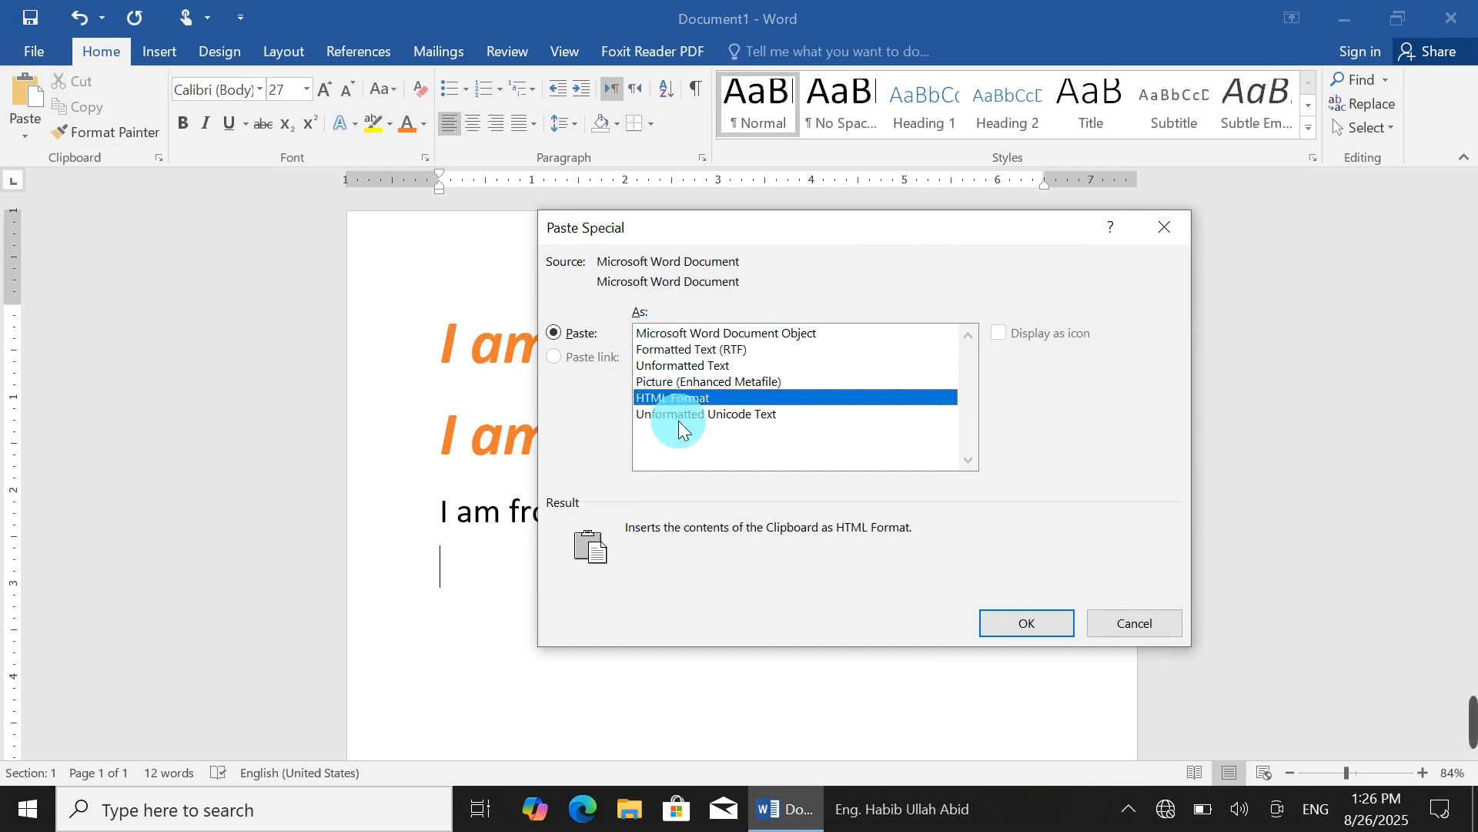
click(743, 414)
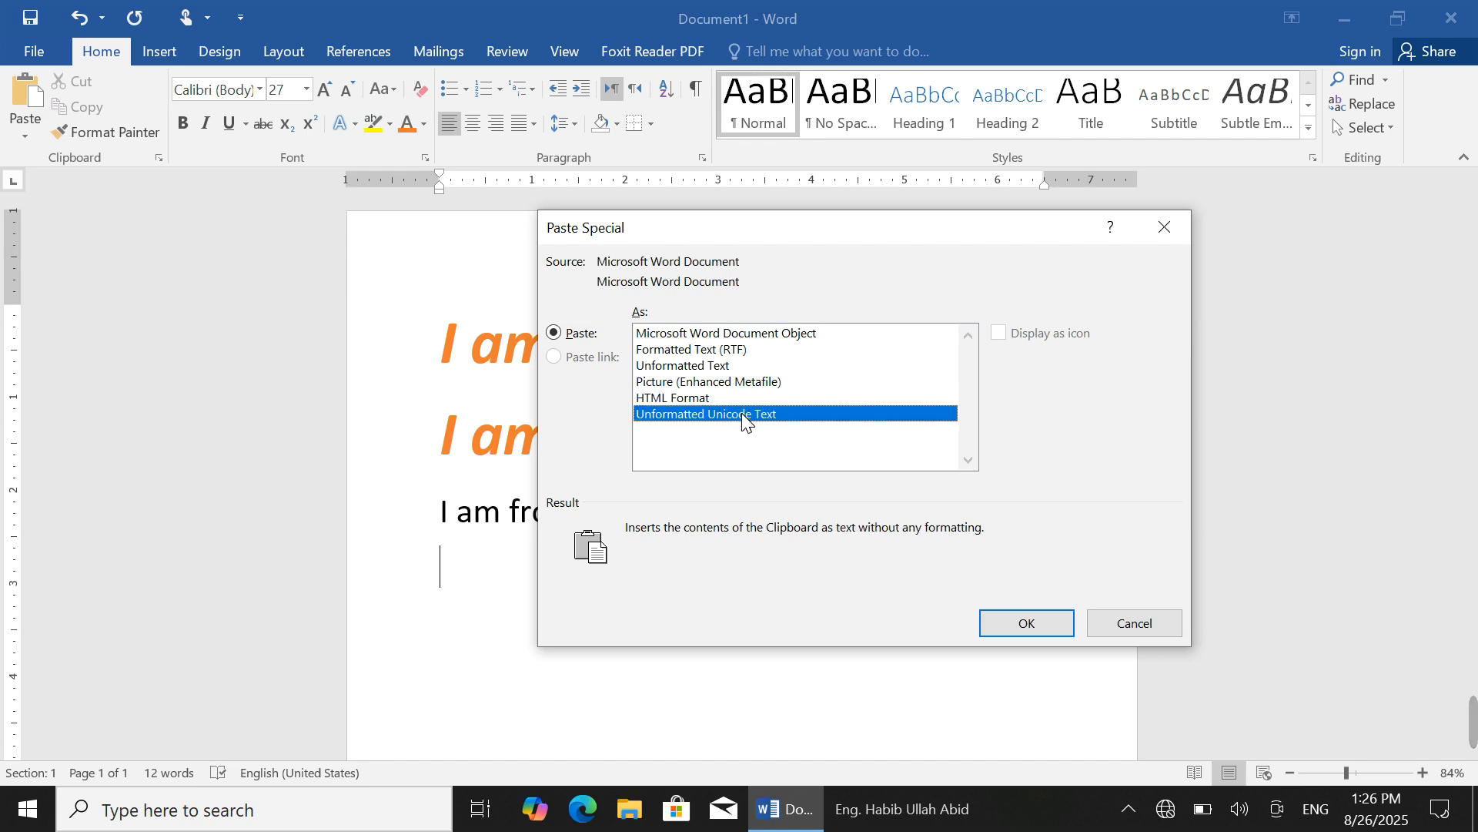
click(1018, 619)
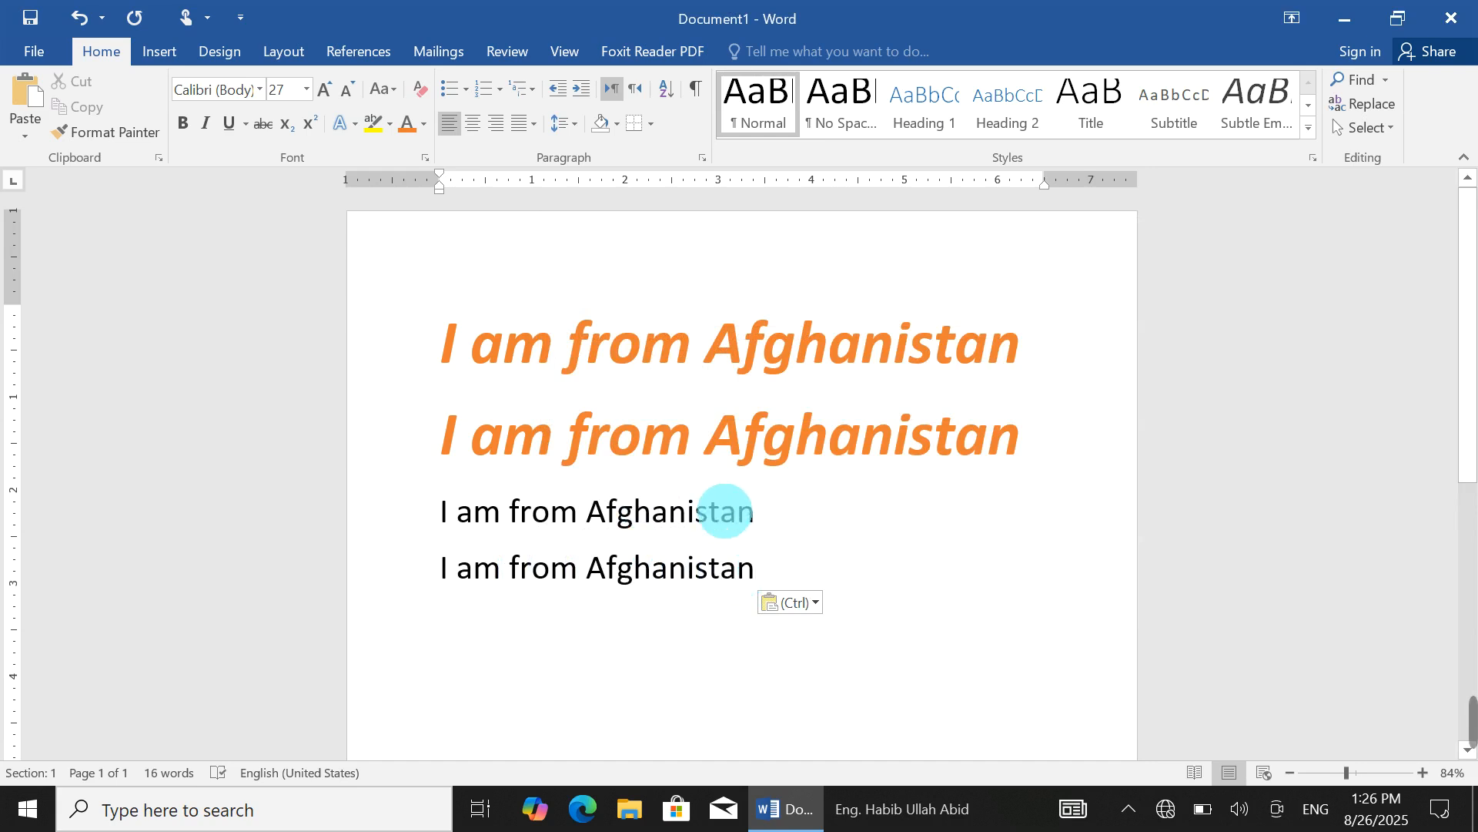
Step: Add a new empty line after the last "I am from Afghanistan" line
drag(780, 516, 381, 512)
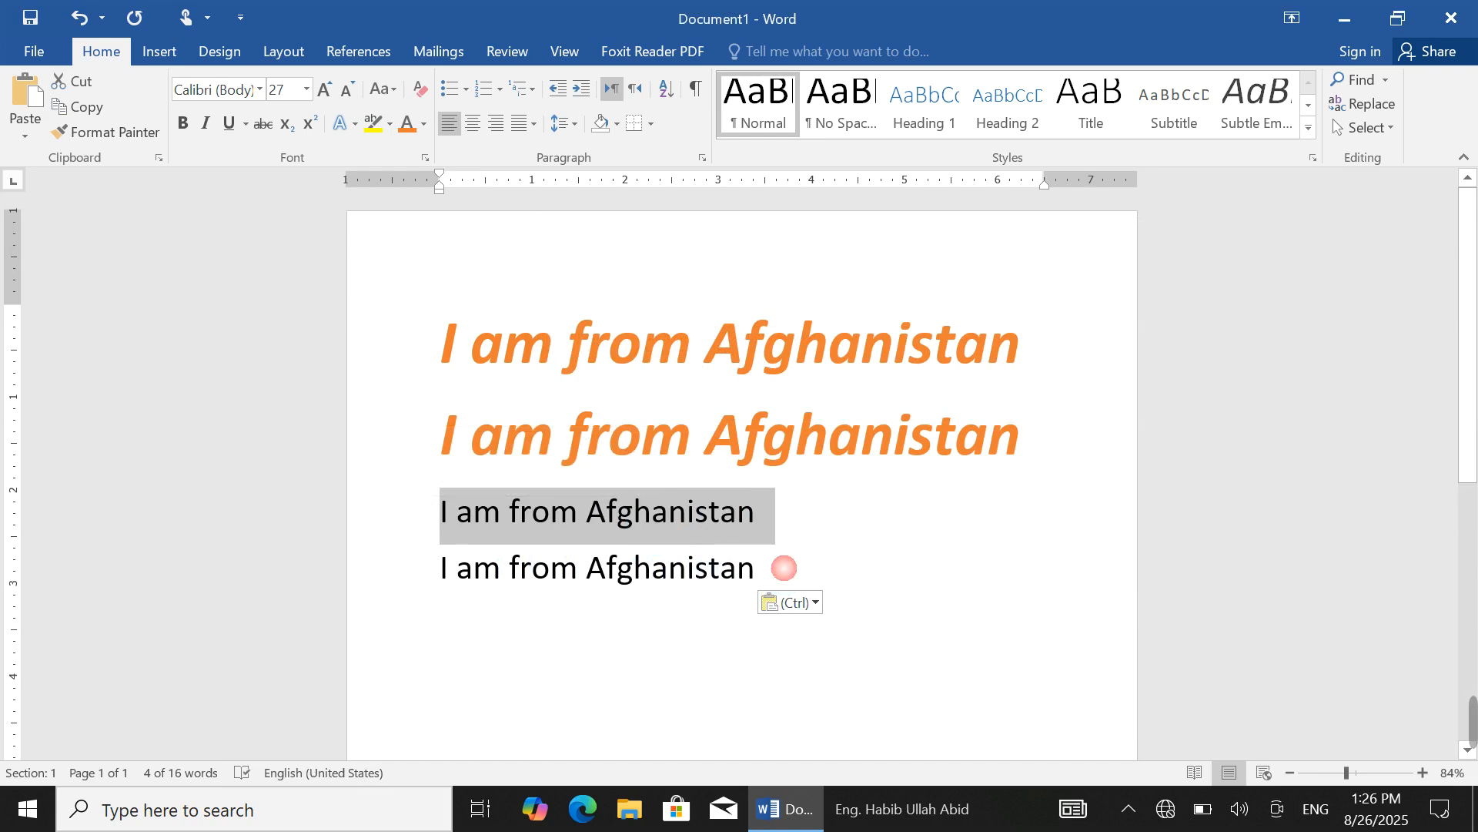
click(782, 568)
key(Return)
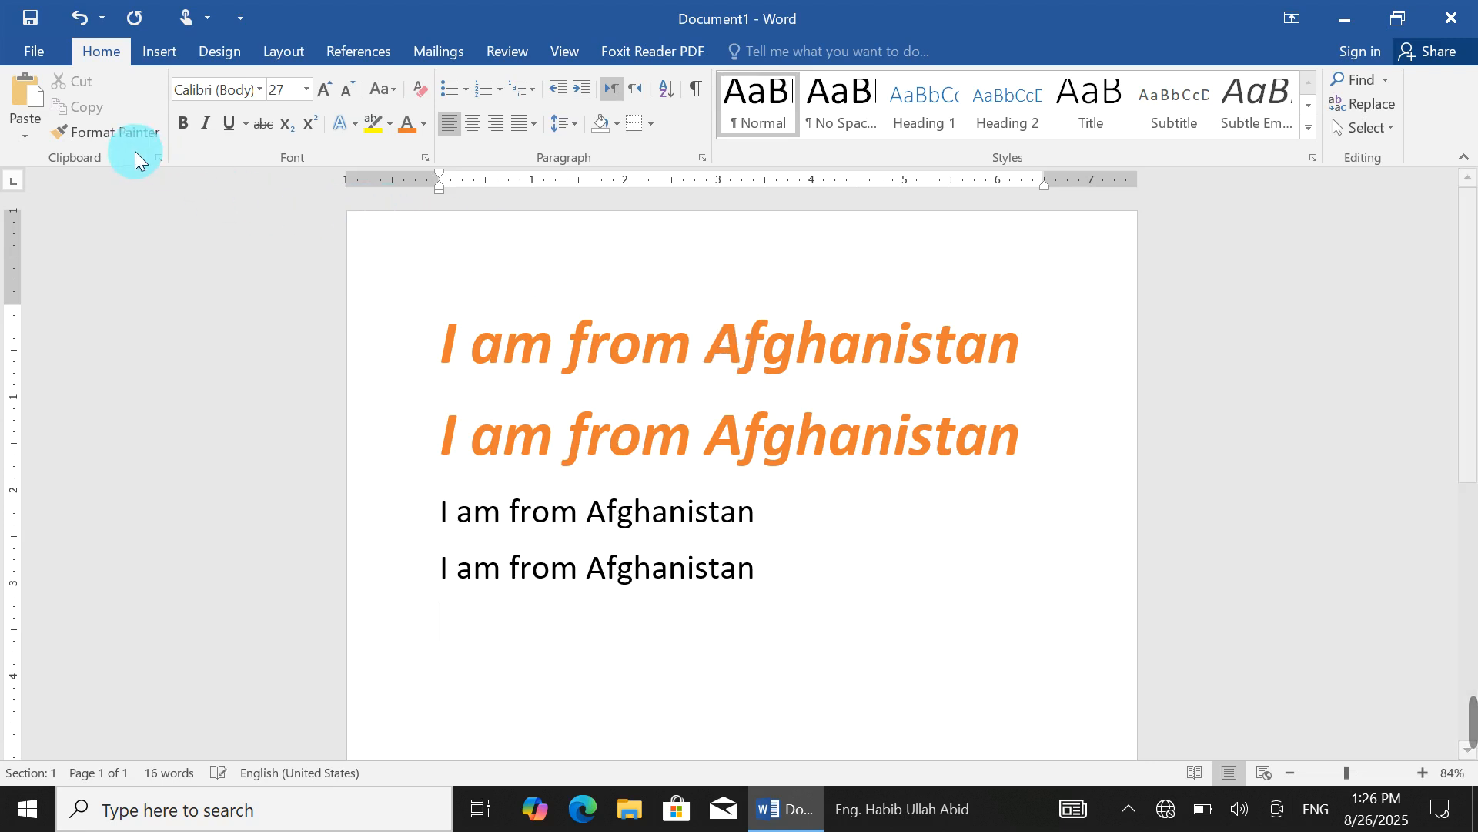
Step: Review the available paste formats in Paste Special, including HTML Format, and close the dialog without pasting
click(27, 127)
click(76, 221)
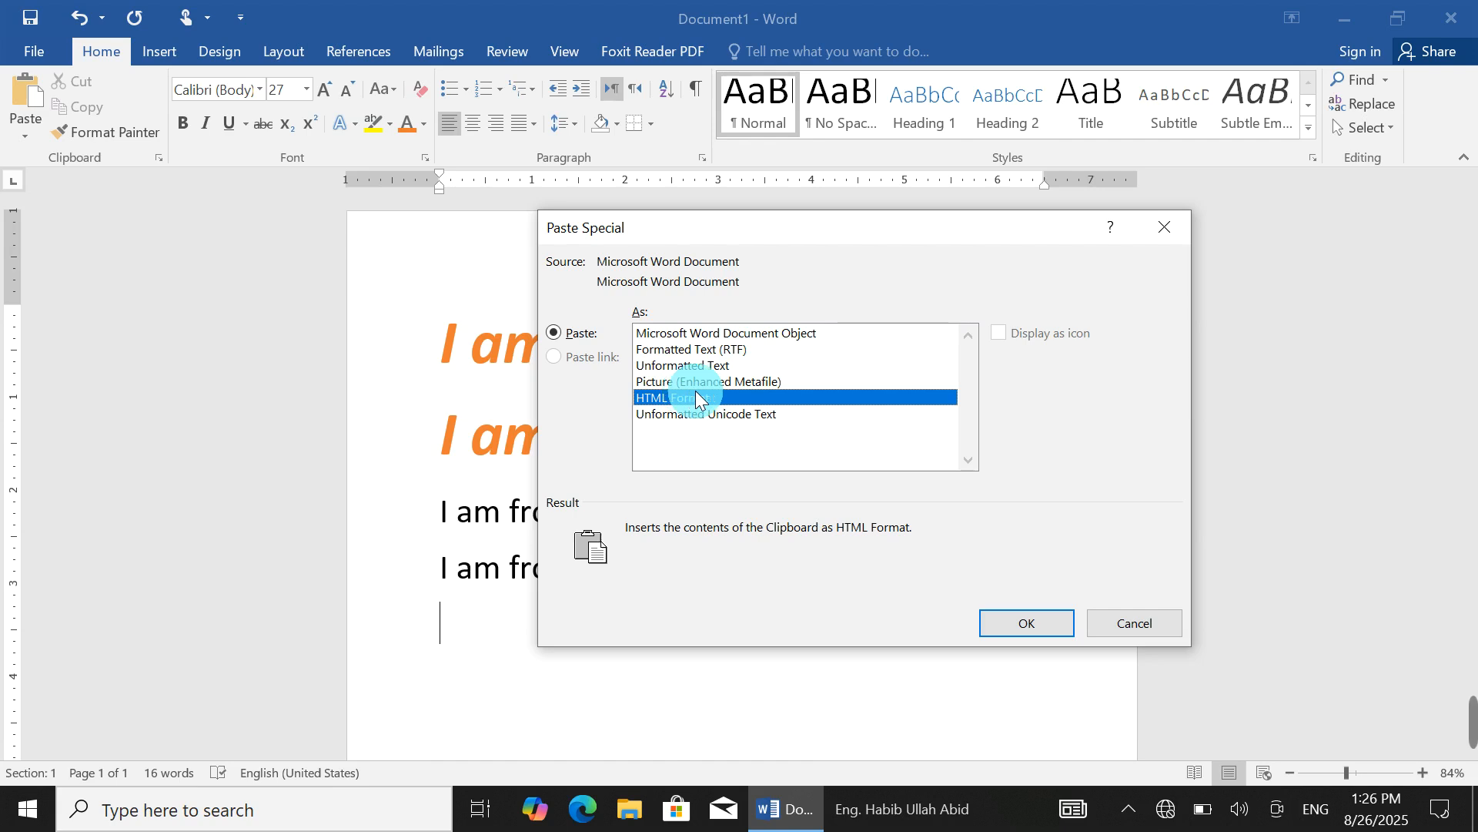
click(1135, 624)
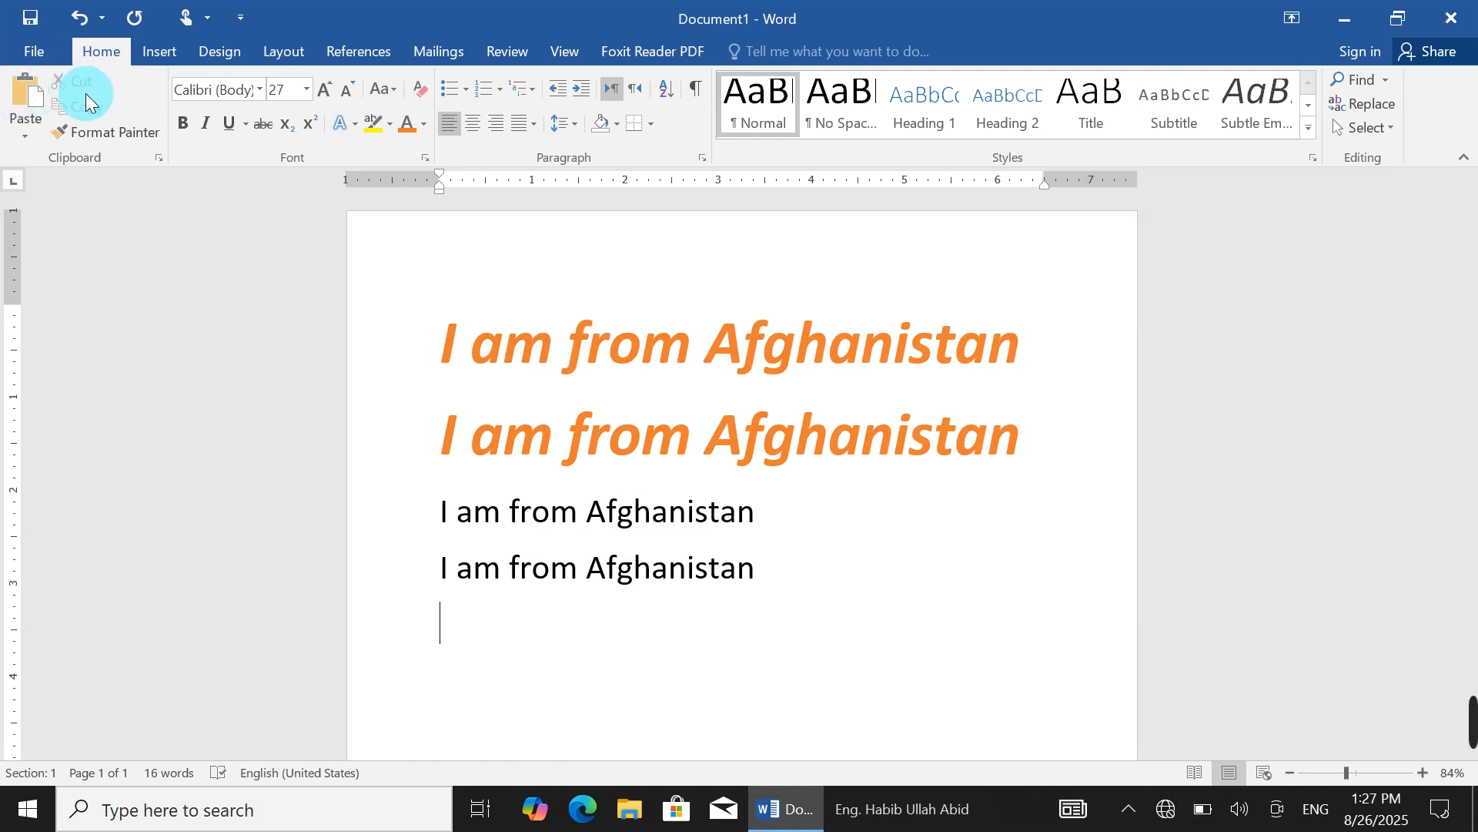
Step: Delete all the text in the document and turn off bold and italic for new text
key(ctrl+a)
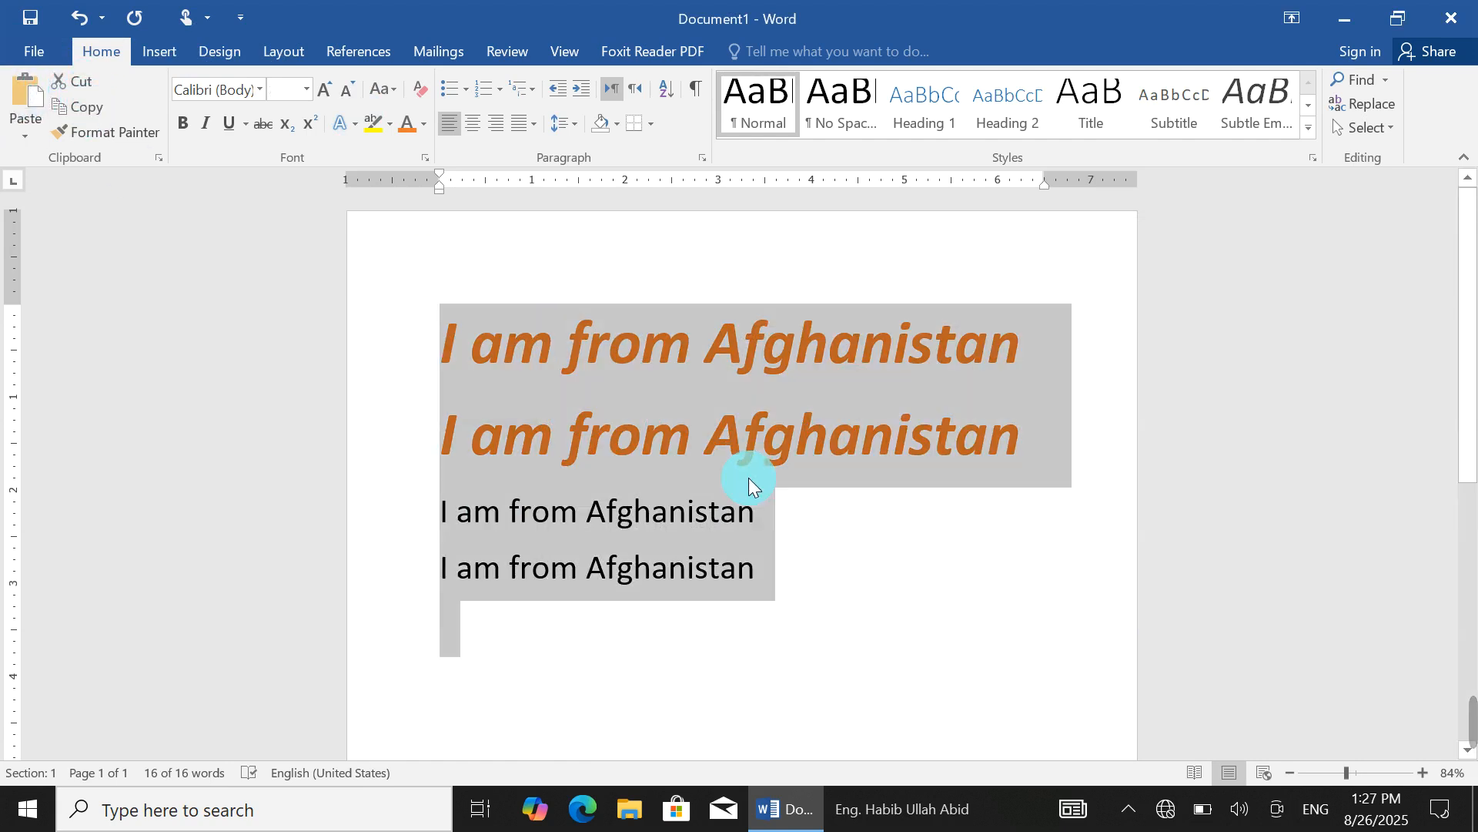
key(Delete)
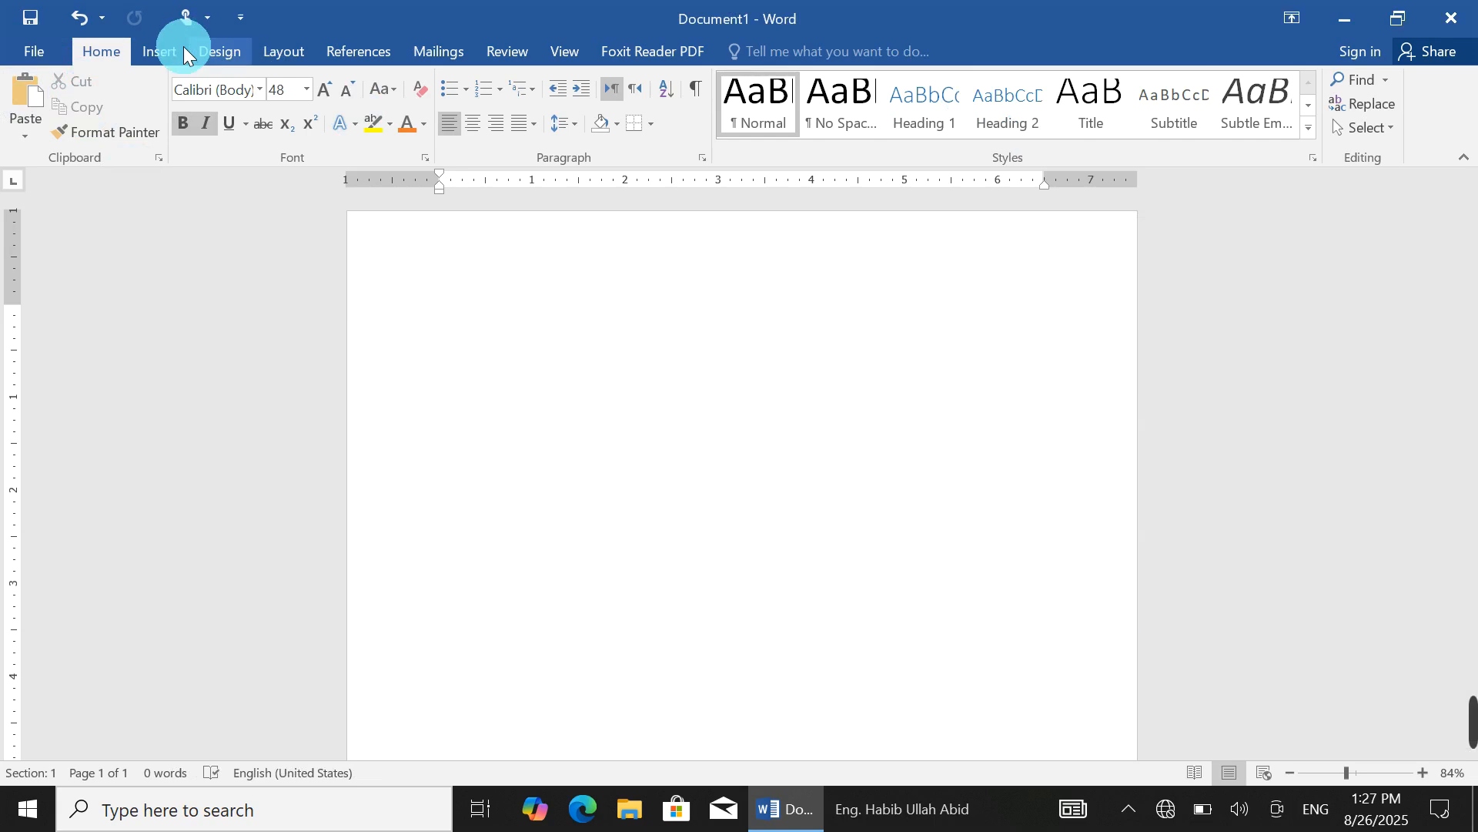
click(183, 121)
click(212, 123)
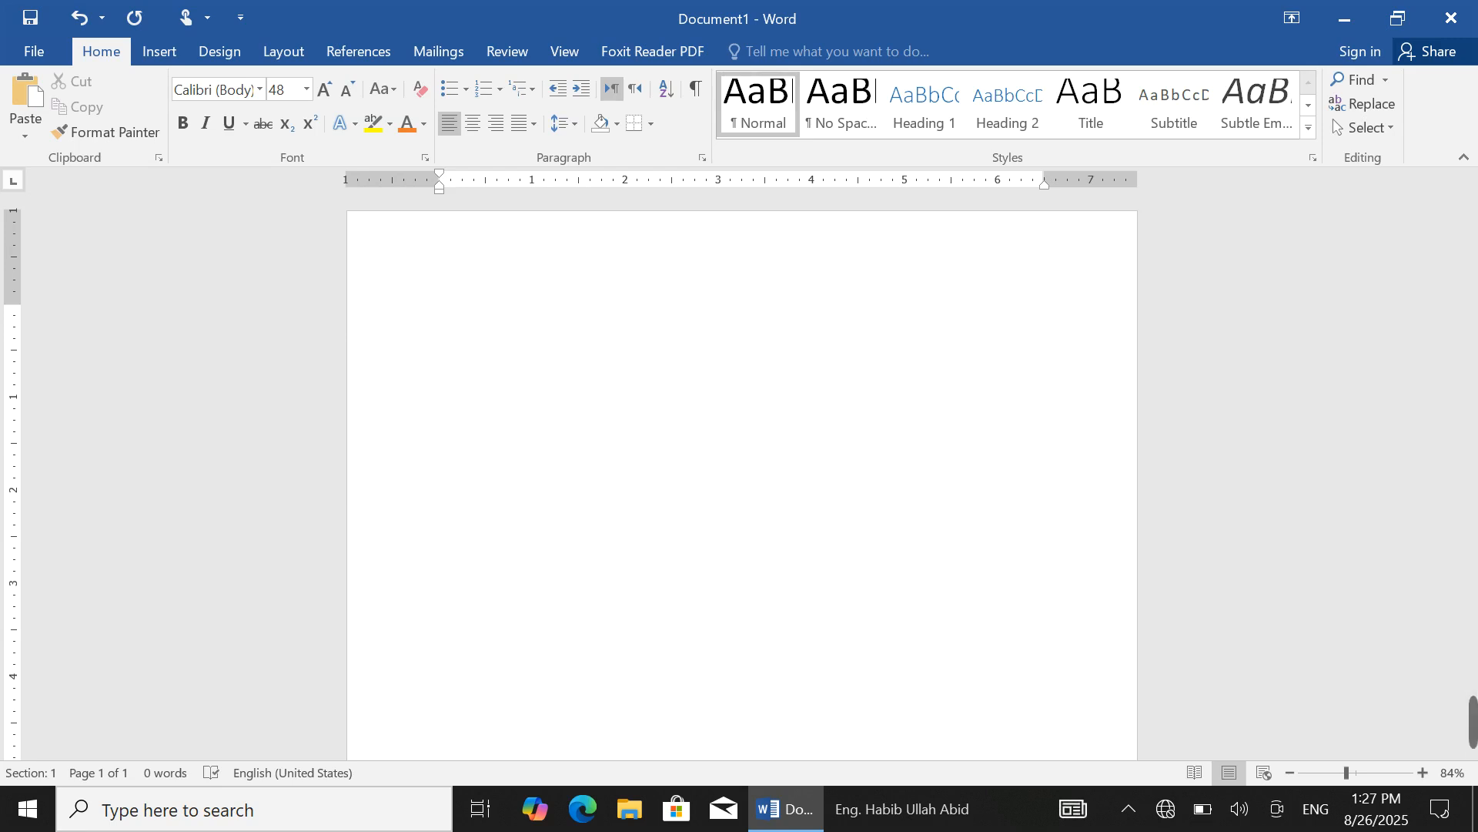
Step: Enter "WinWord" on the first line and enlarge its font size to 72
text(WinWord)
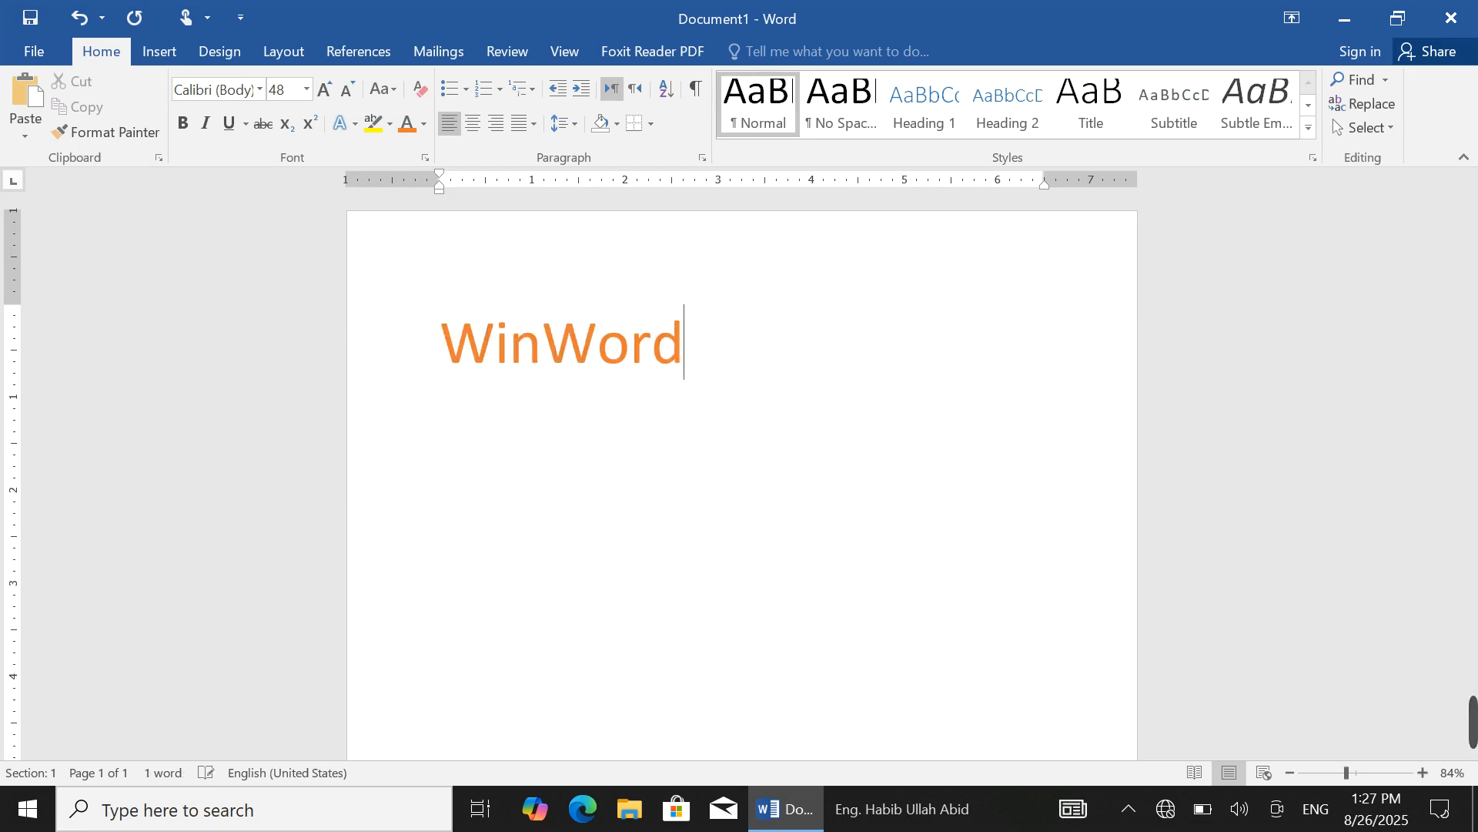
key(ctrl+a)
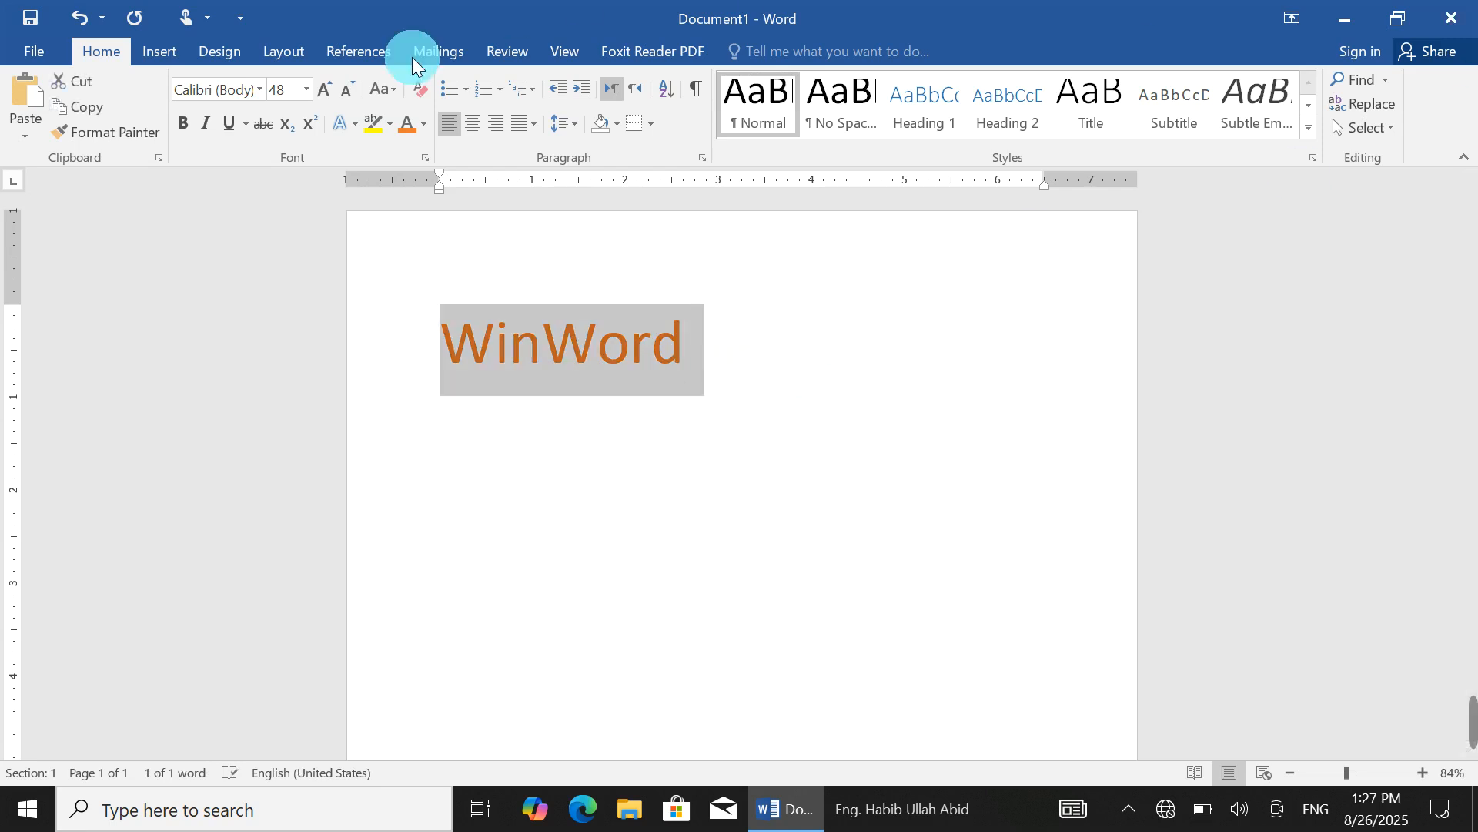
click(318, 89)
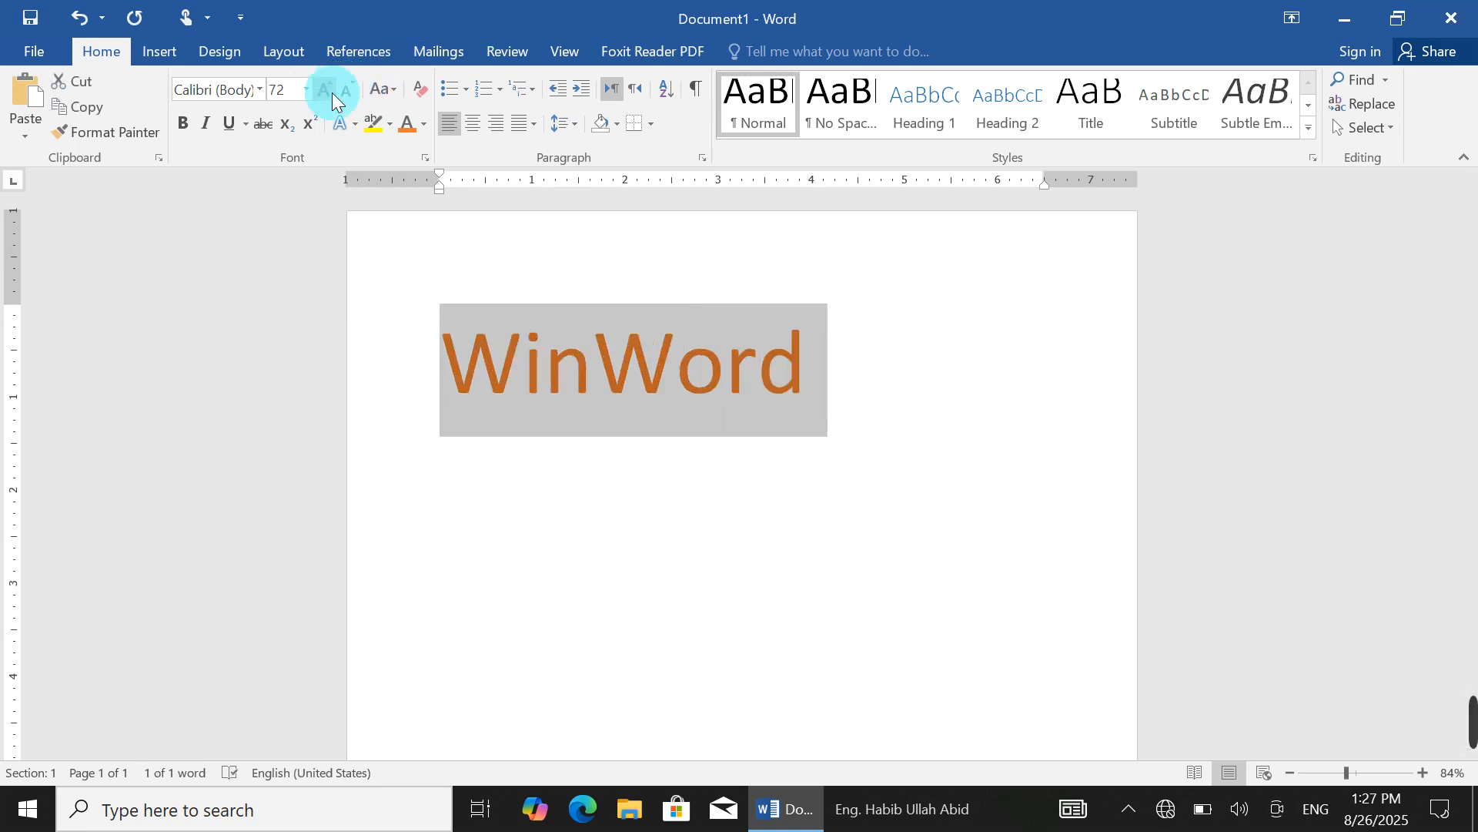
Step: Add a second "WinWord" below the orange one, with an empty line between them, using the Automatic font color
click(865, 375)
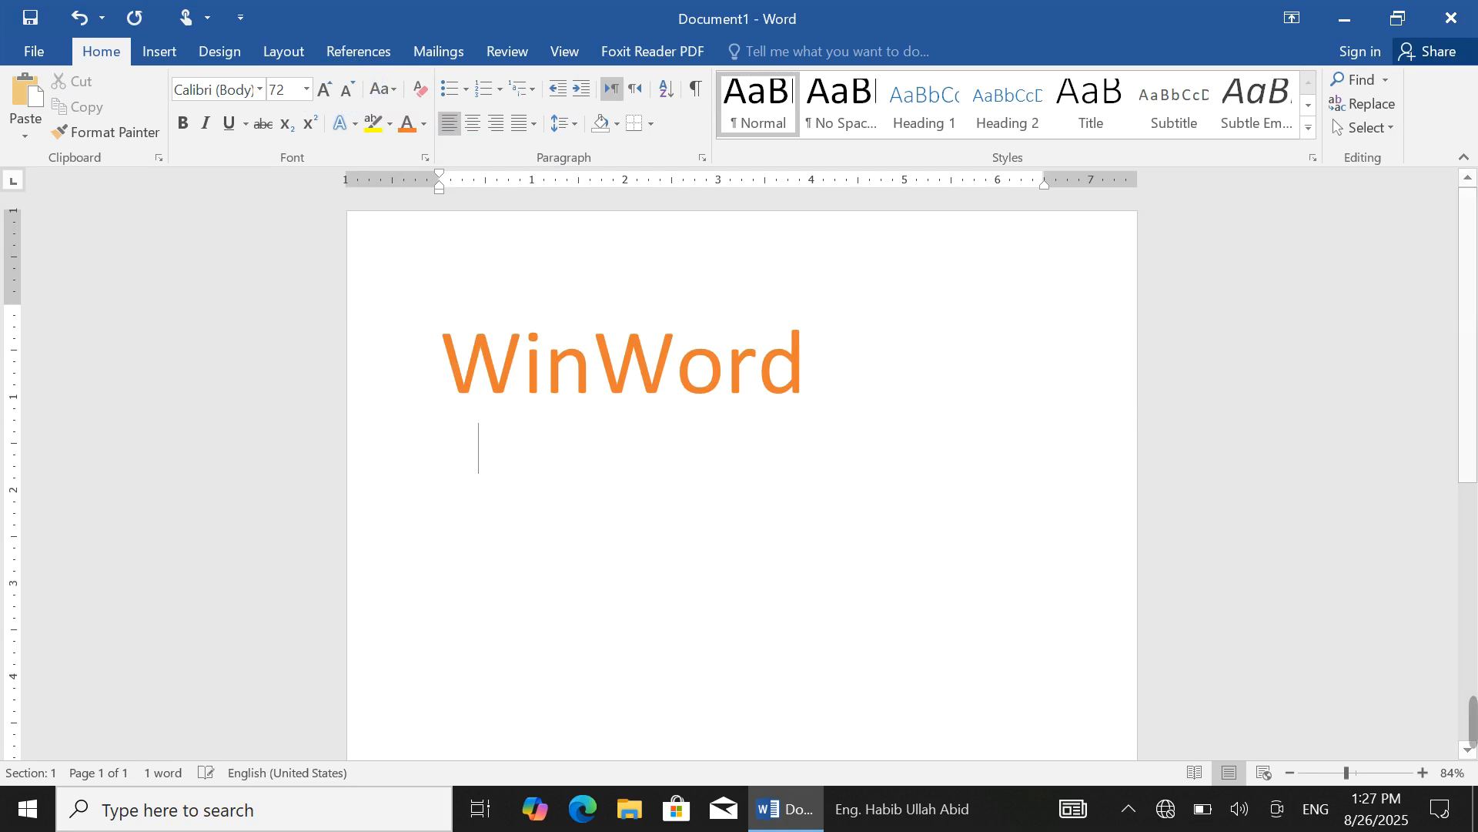
key(Return)
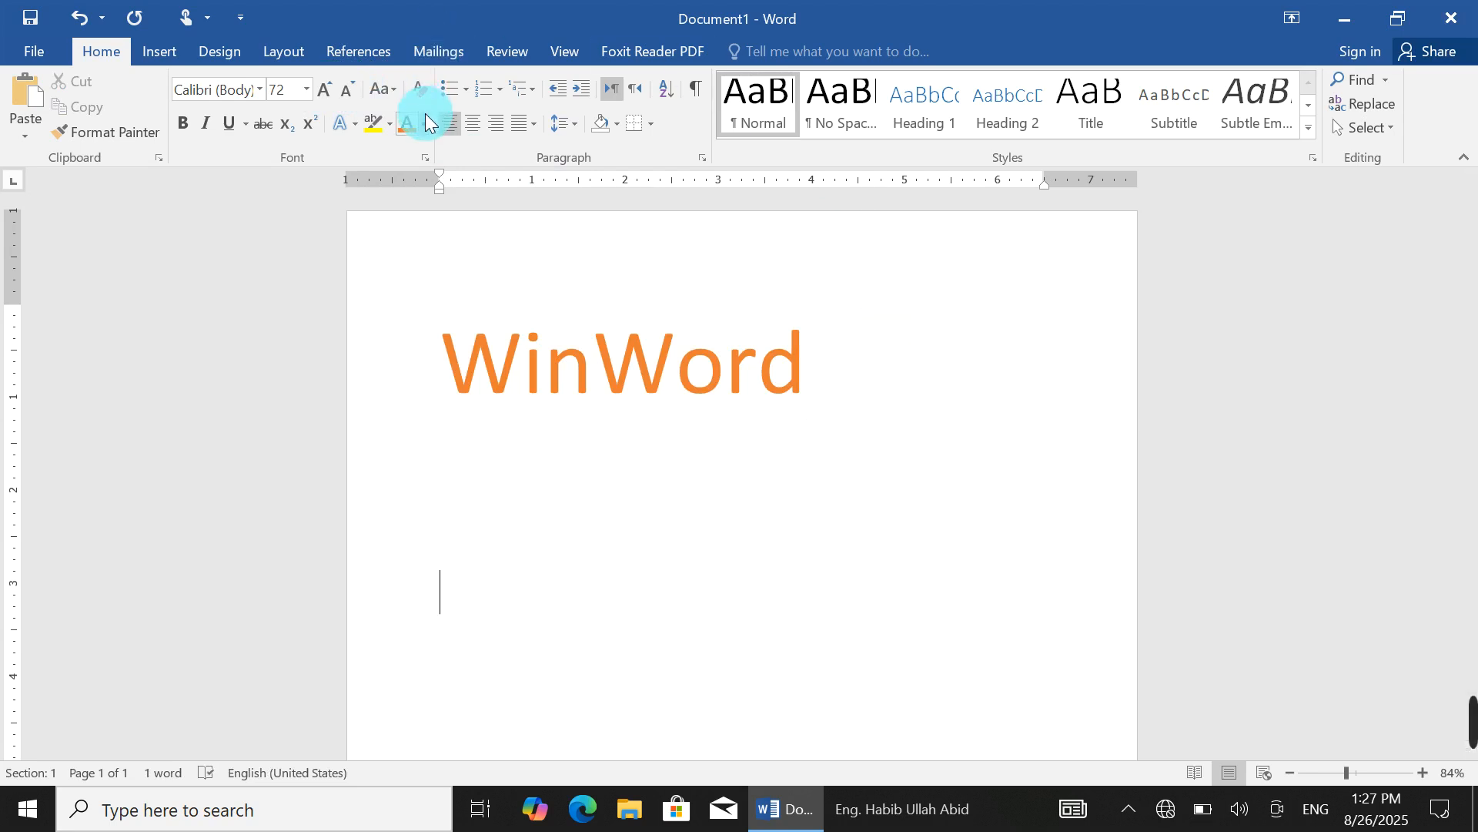
click(424, 122)
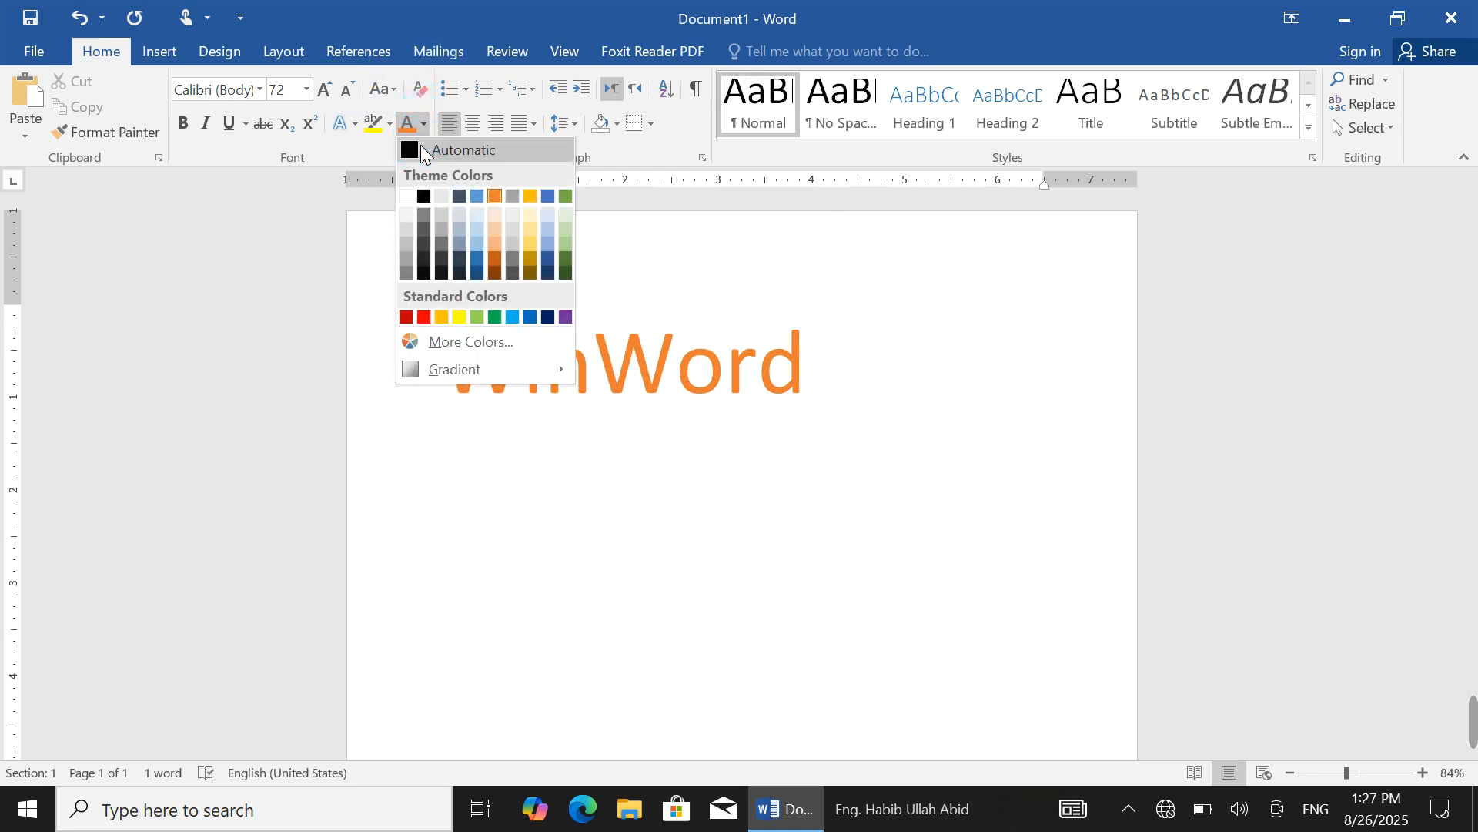
click(420, 146)
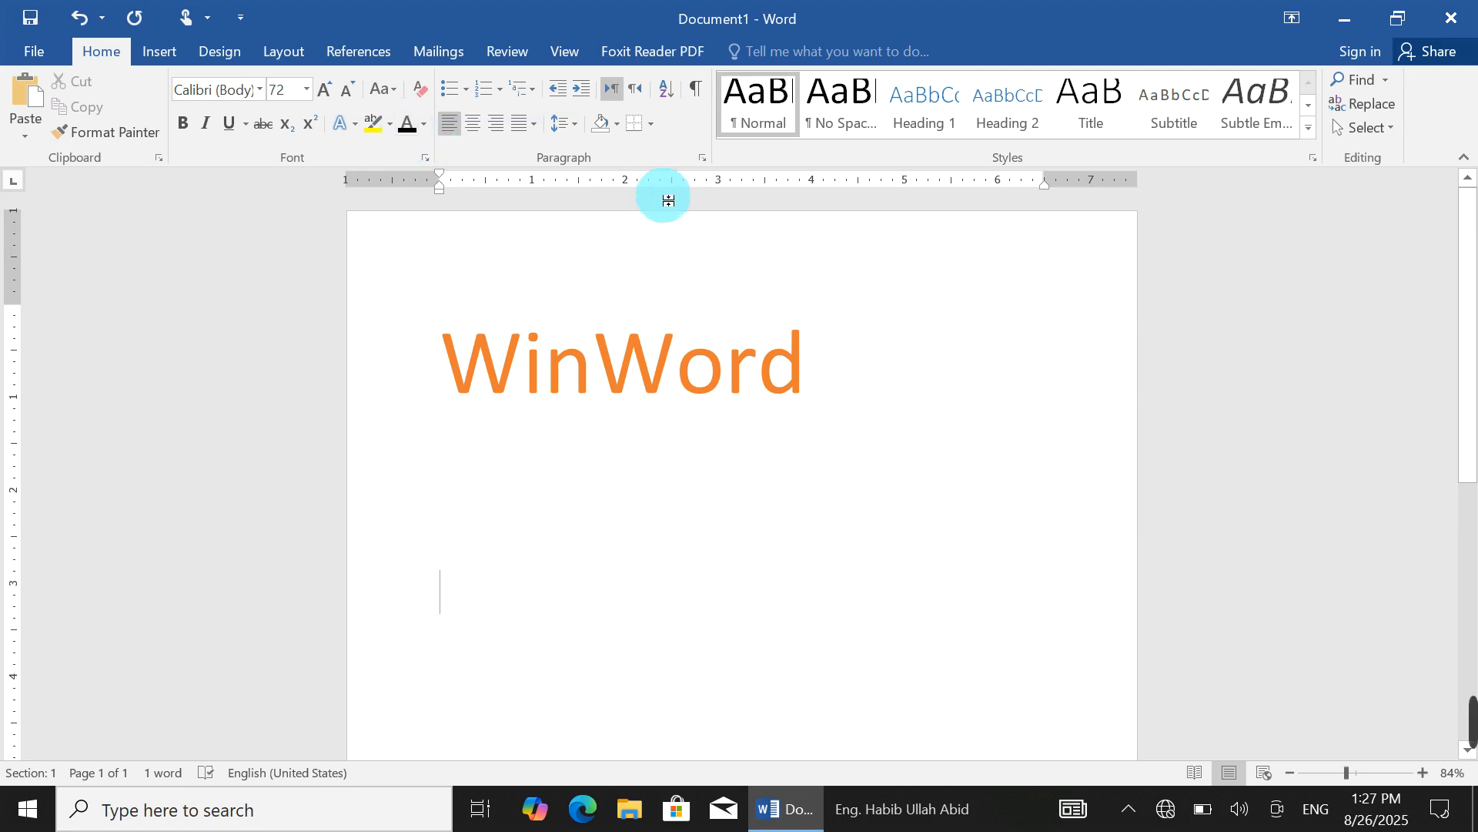
text(WinWord)
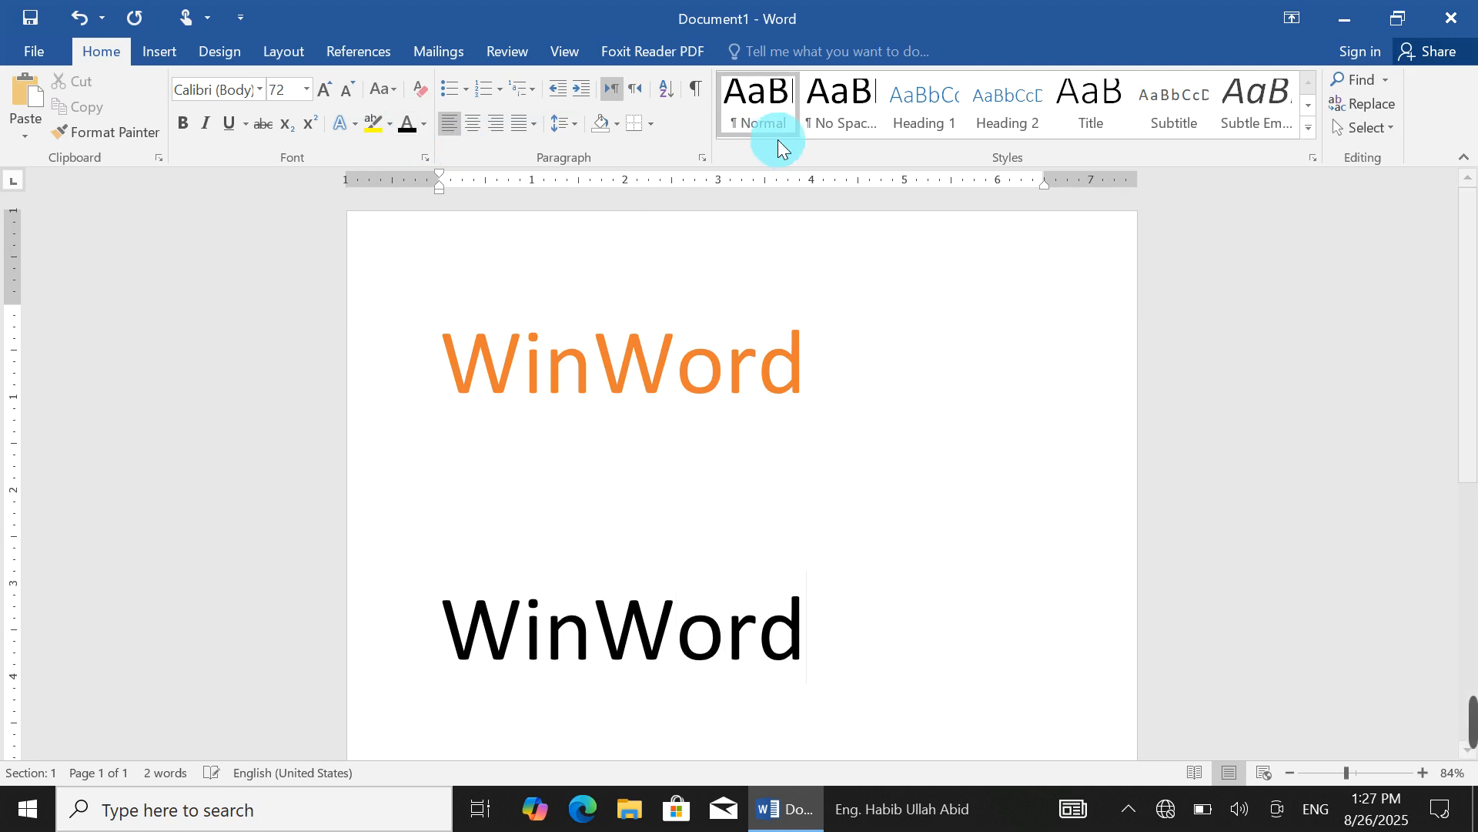
Step: Highlight the orange "WinWord" in bright green
drag(813, 358, 372, 399)
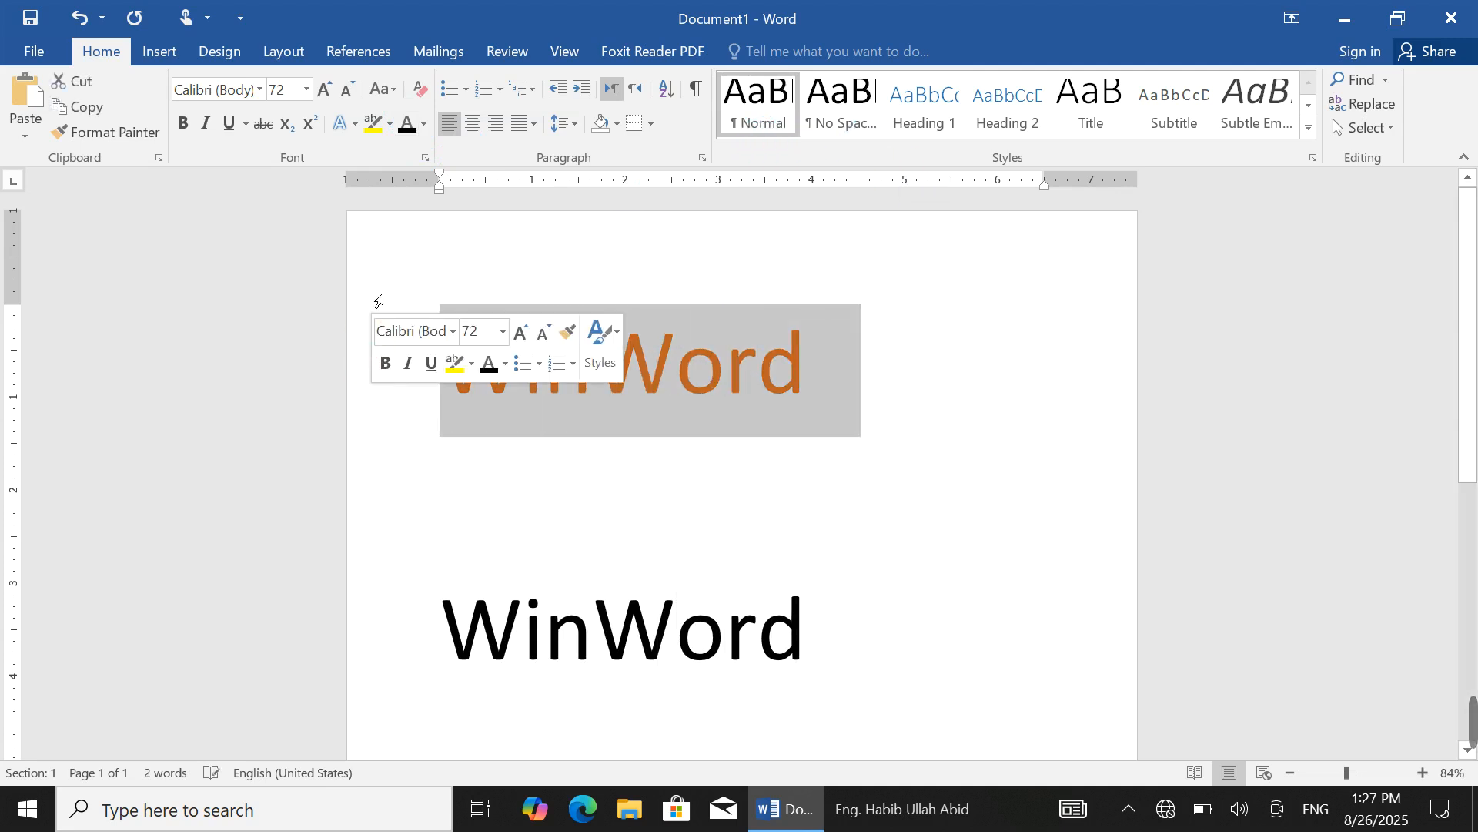
click(389, 115)
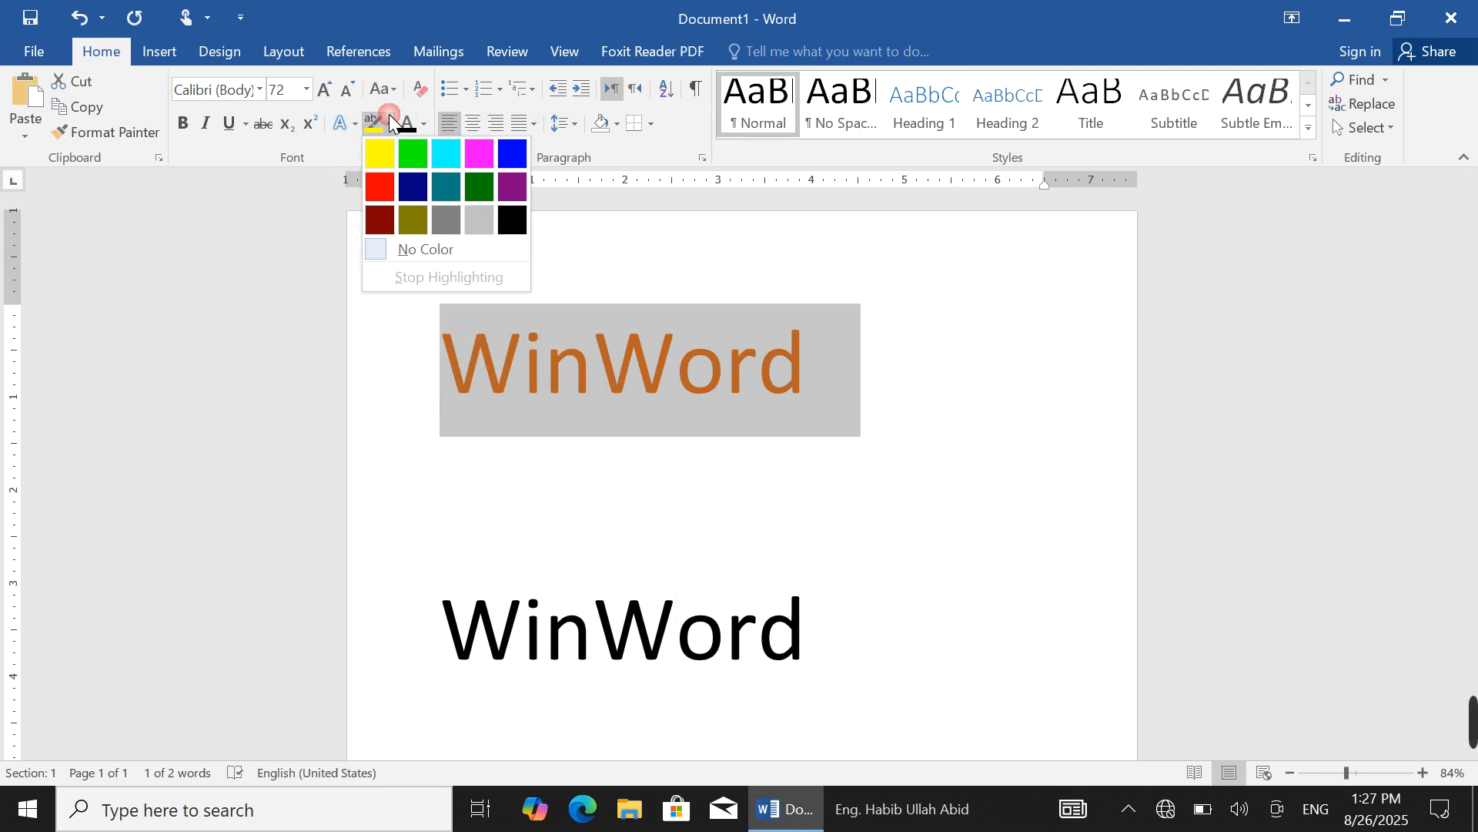
click(410, 150)
click(739, 324)
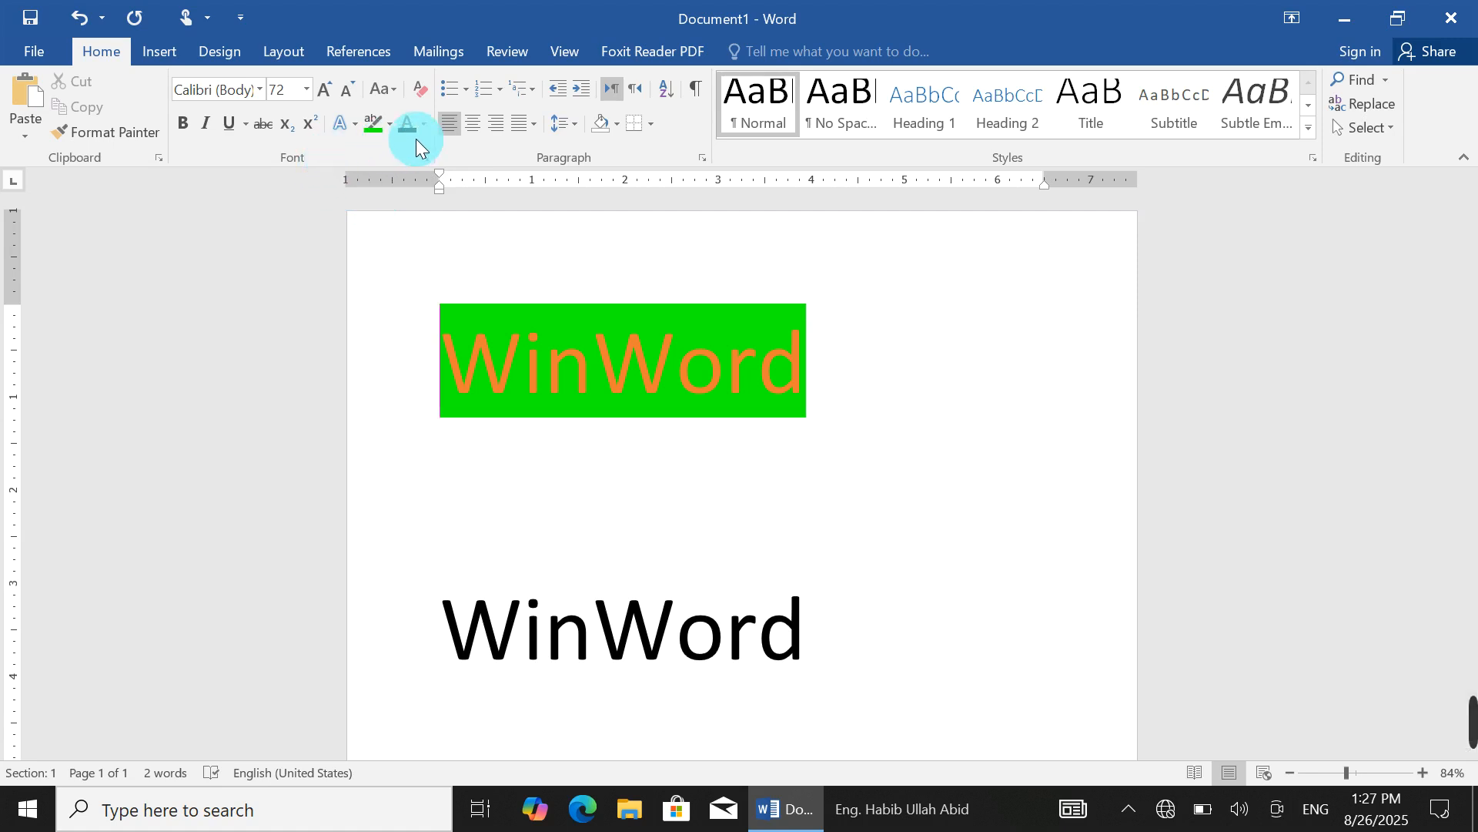
Step: Make the green-highlighted "WinWord" bold and increase its font size to 80
drag(844, 363, 442, 362)
click(182, 123)
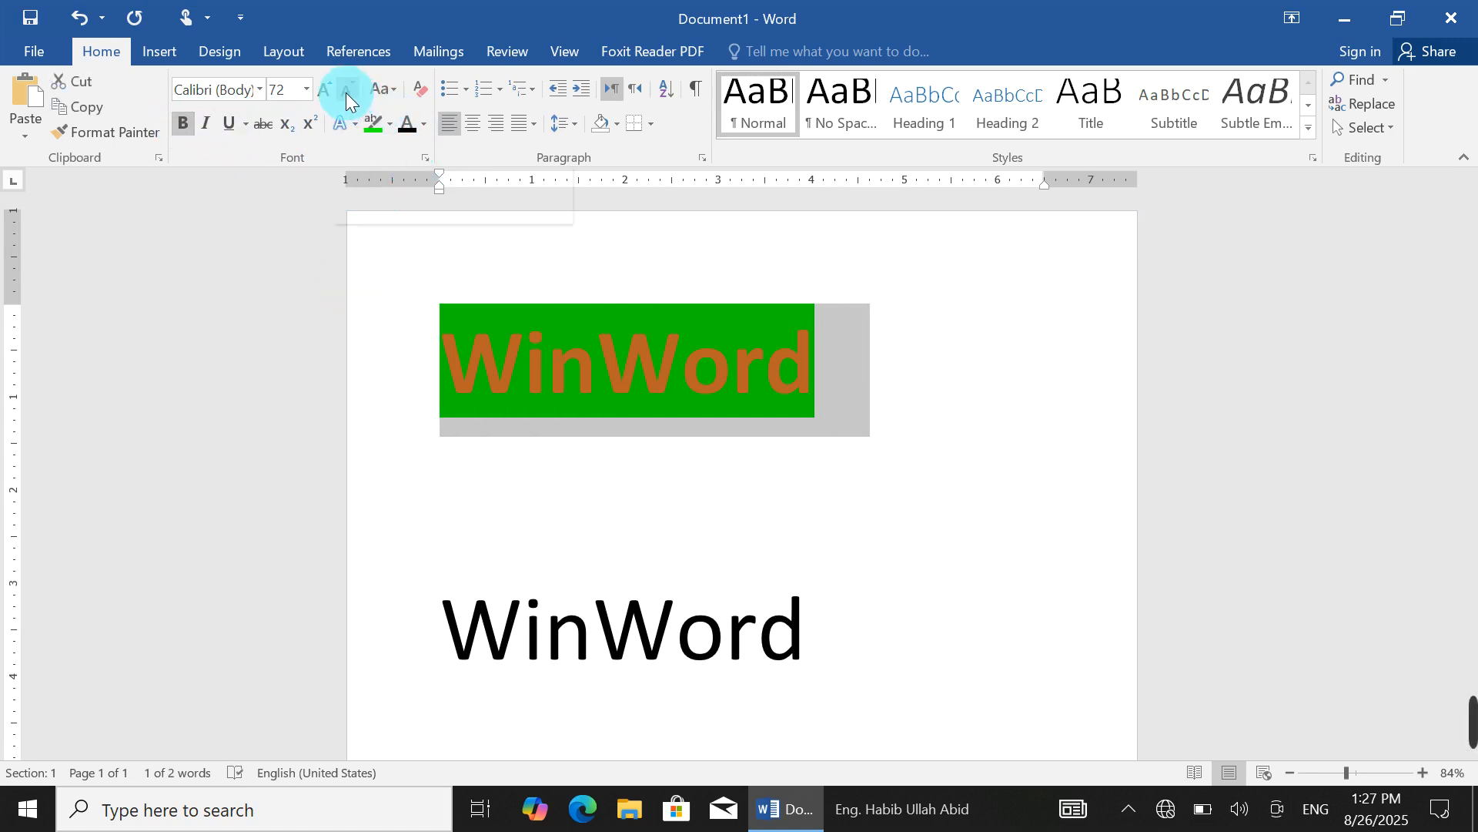
click(324, 90)
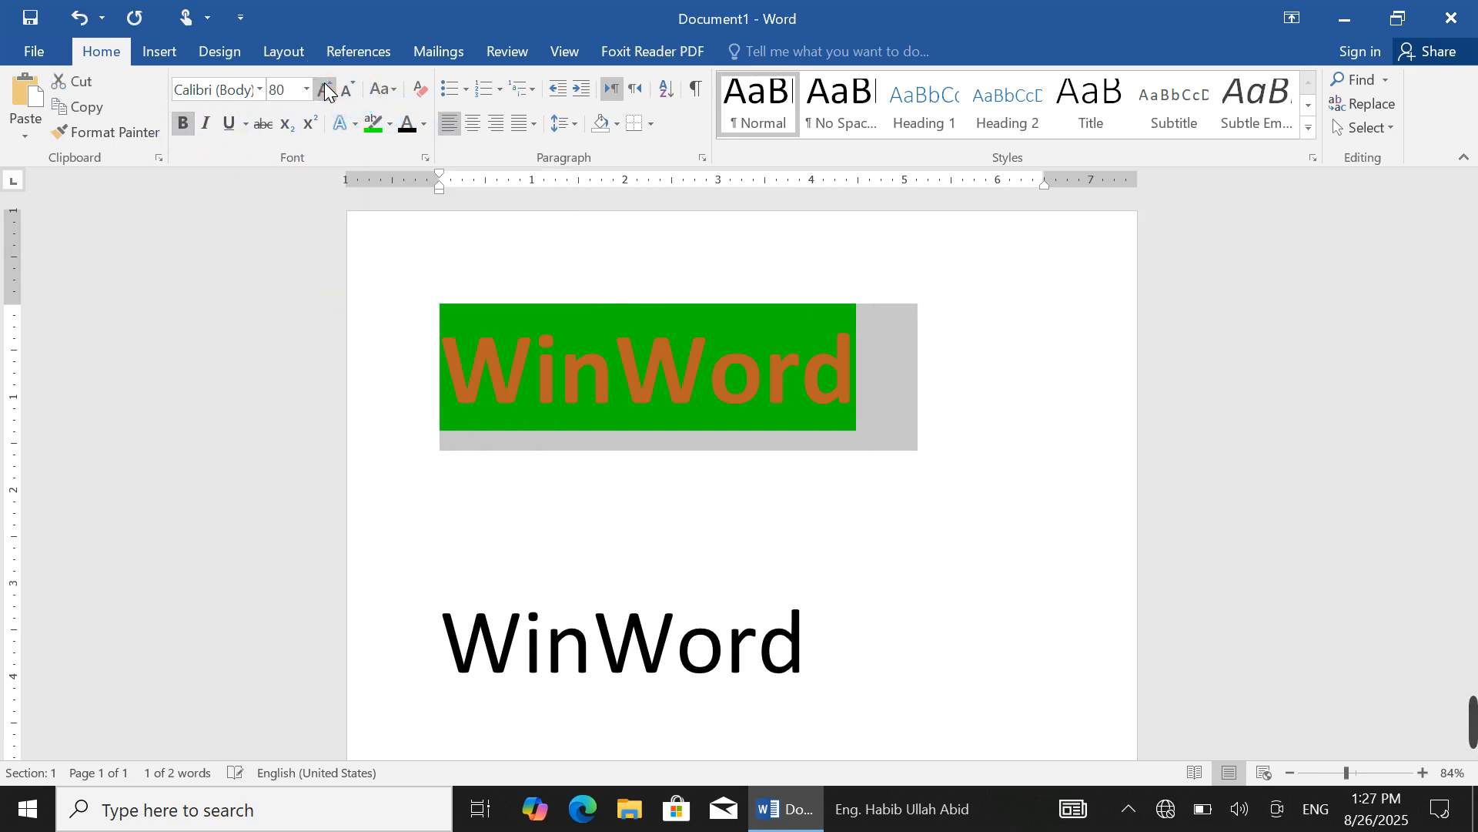
Step: Apply the black text effect with a light outline and blue shadow to the highlighted "WinWord"
click(353, 123)
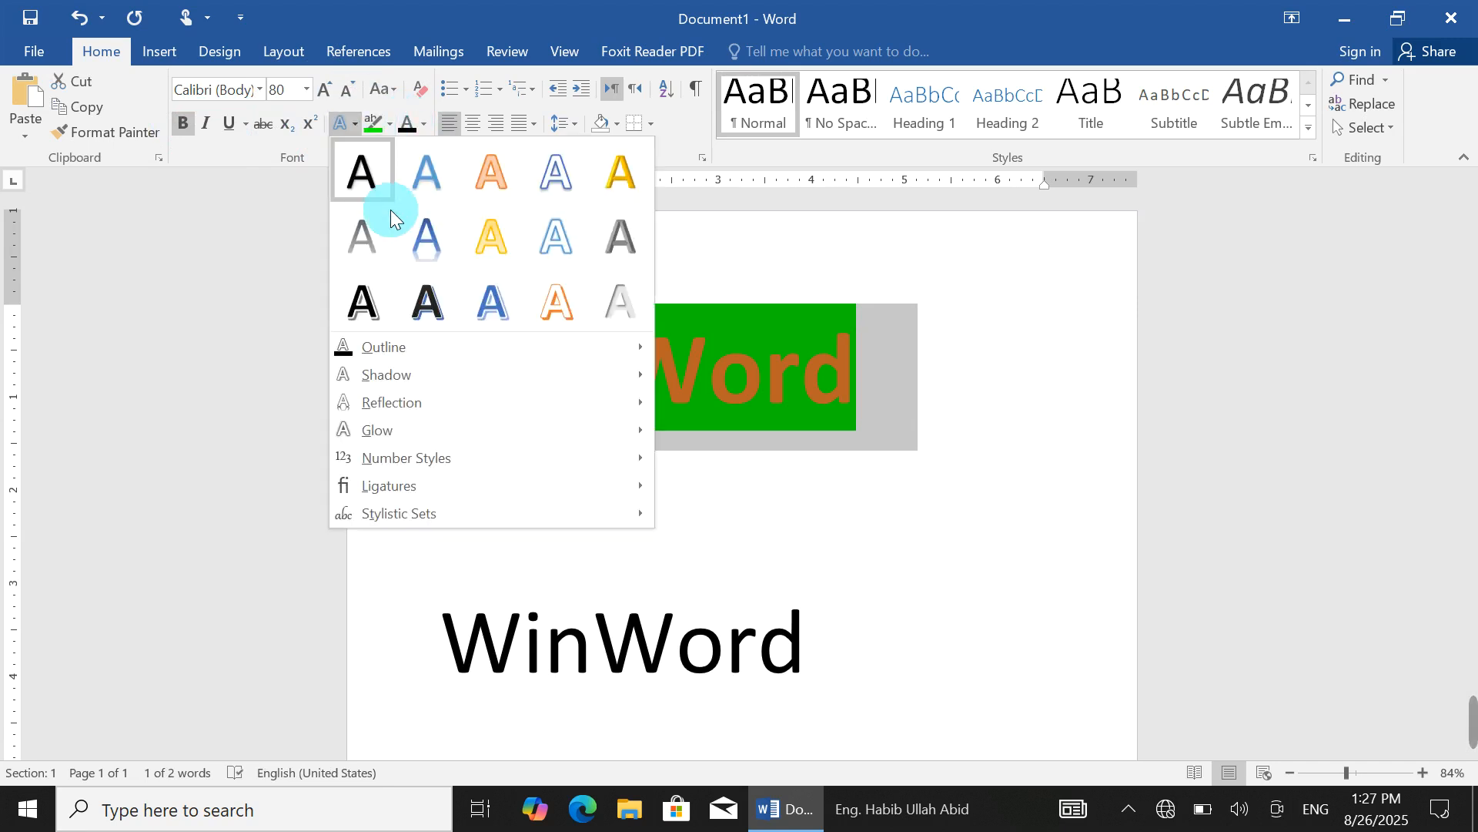
click(410, 306)
click(865, 516)
click(737, 379)
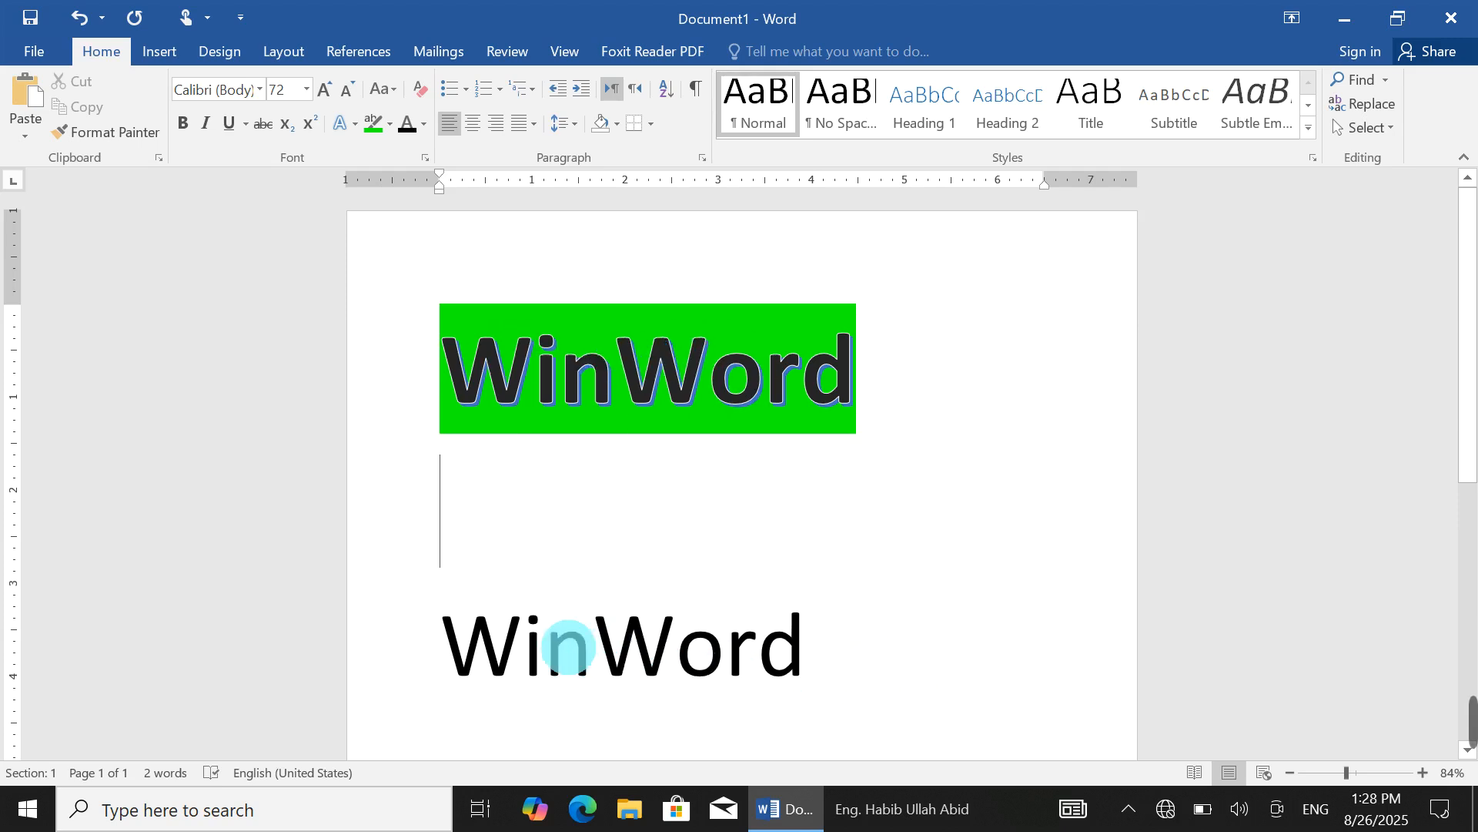
Step: Copy the formatting of the green-highlighted "WinWord" onto the plain black "WinWord" with Format Painter
drag(909, 375, 441, 374)
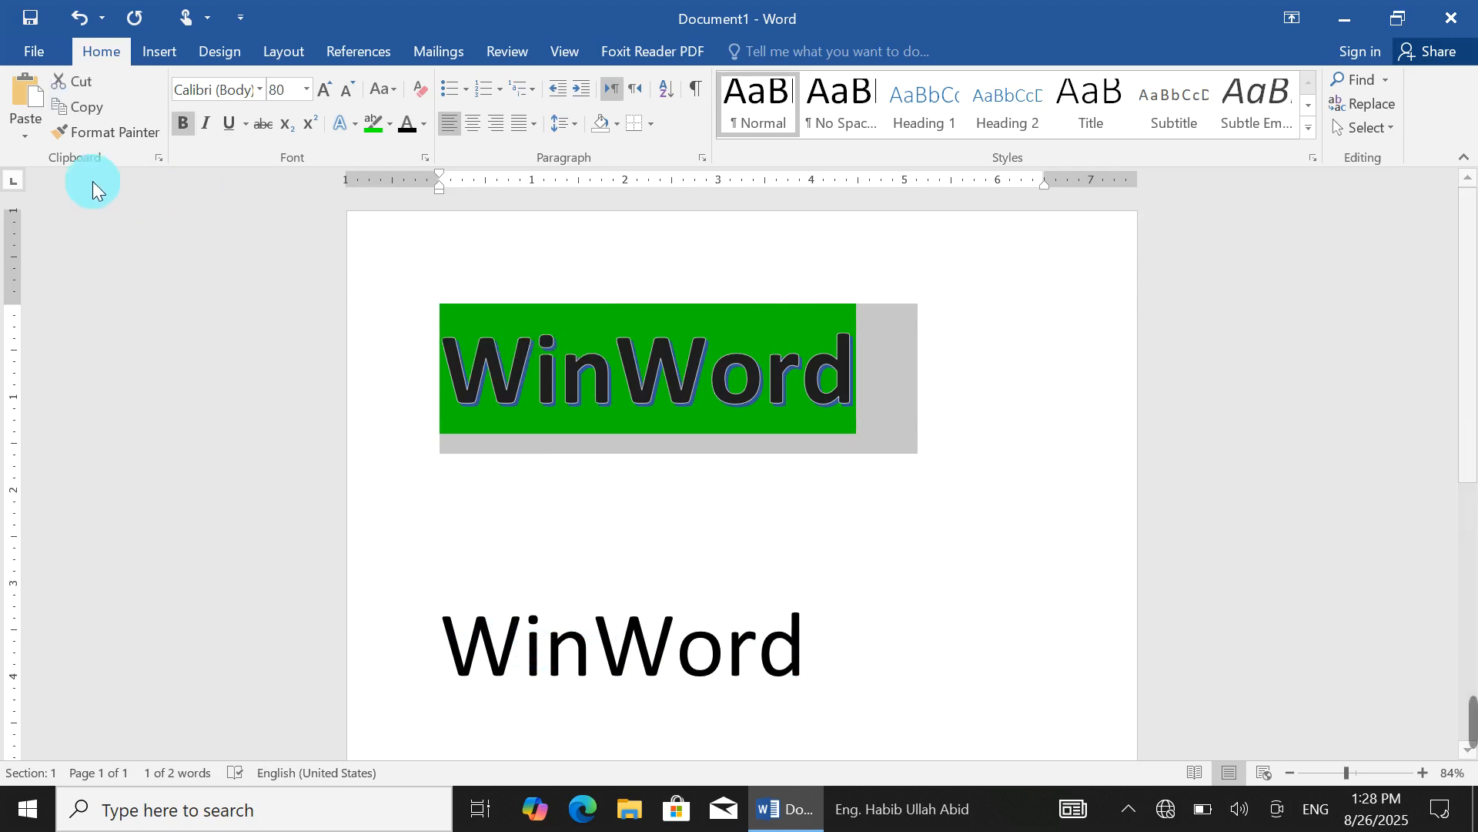
click(83, 136)
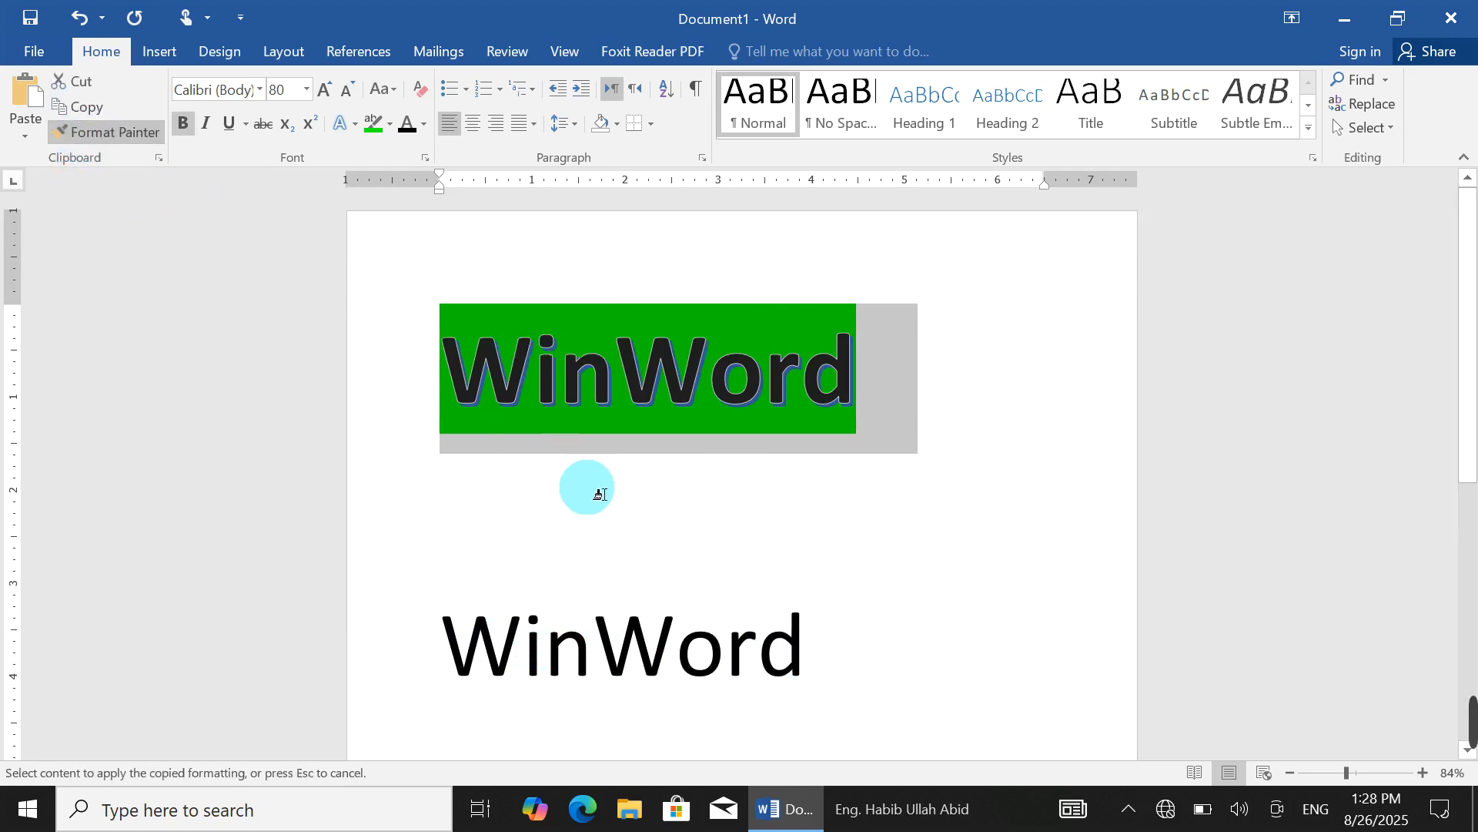
drag(874, 636, 421, 649)
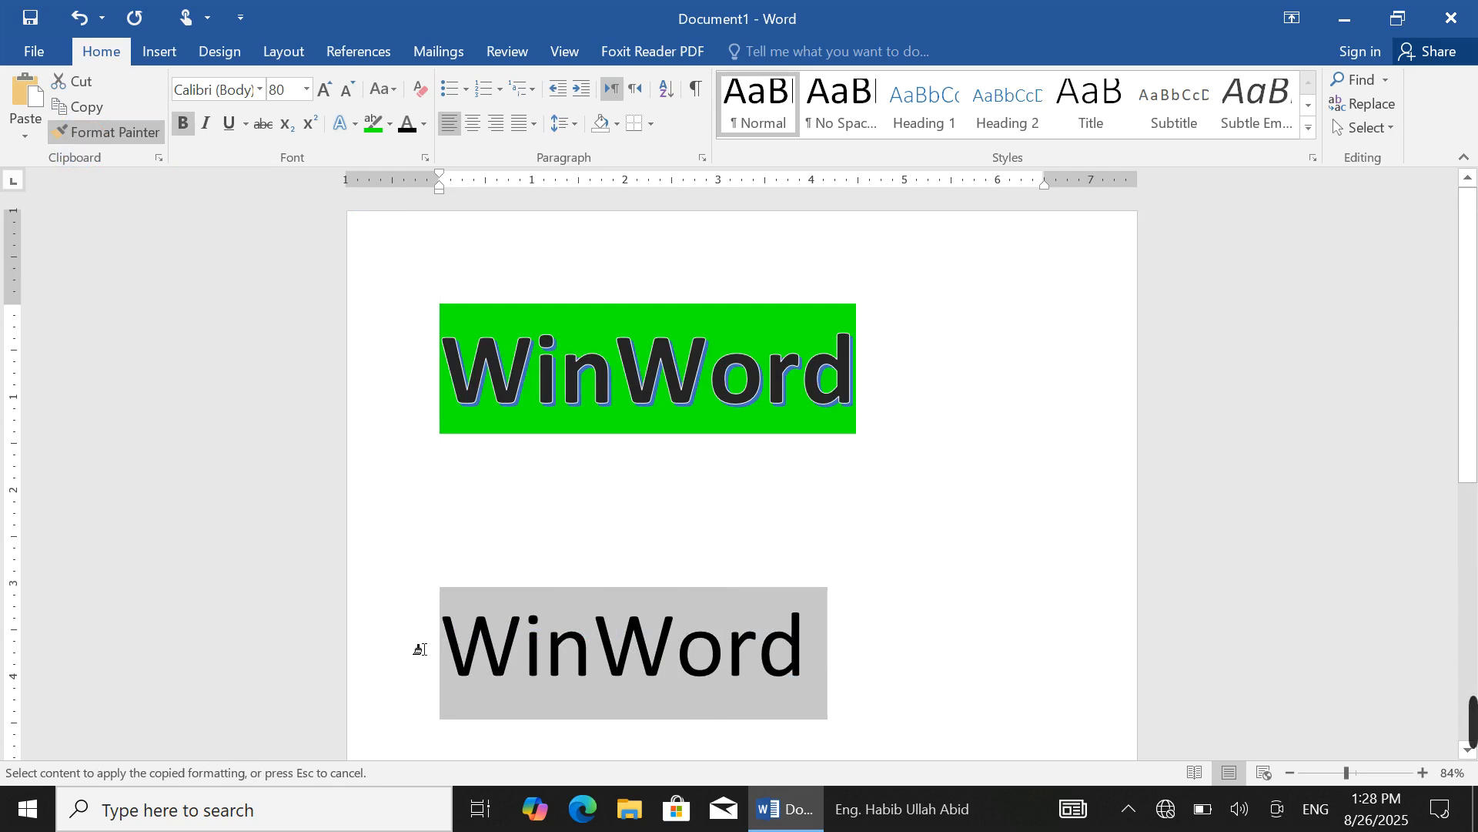
drag(426, 649, 427, 649)
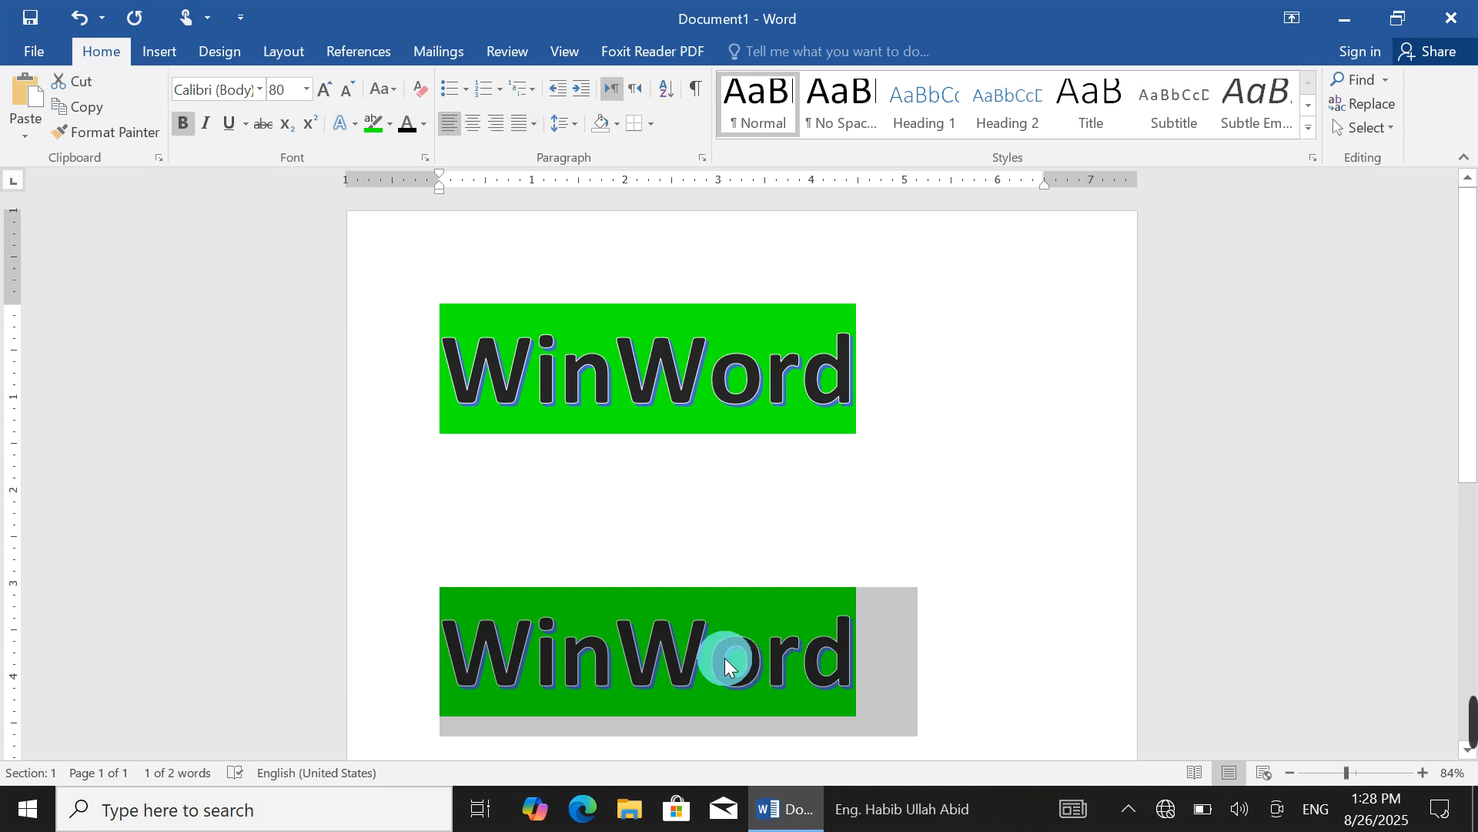
scroll(650, 686, down, 2)
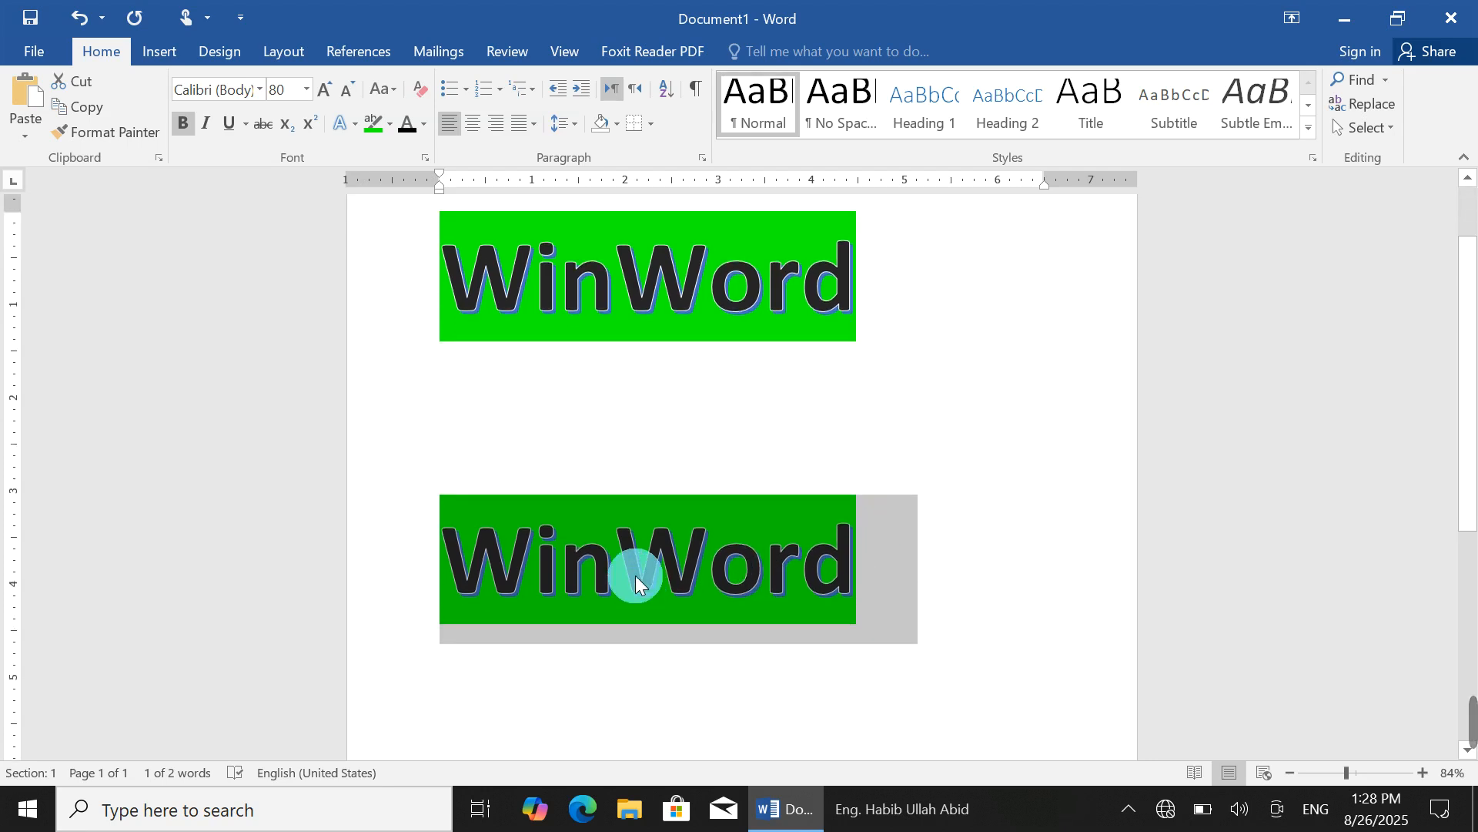
click(633, 508)
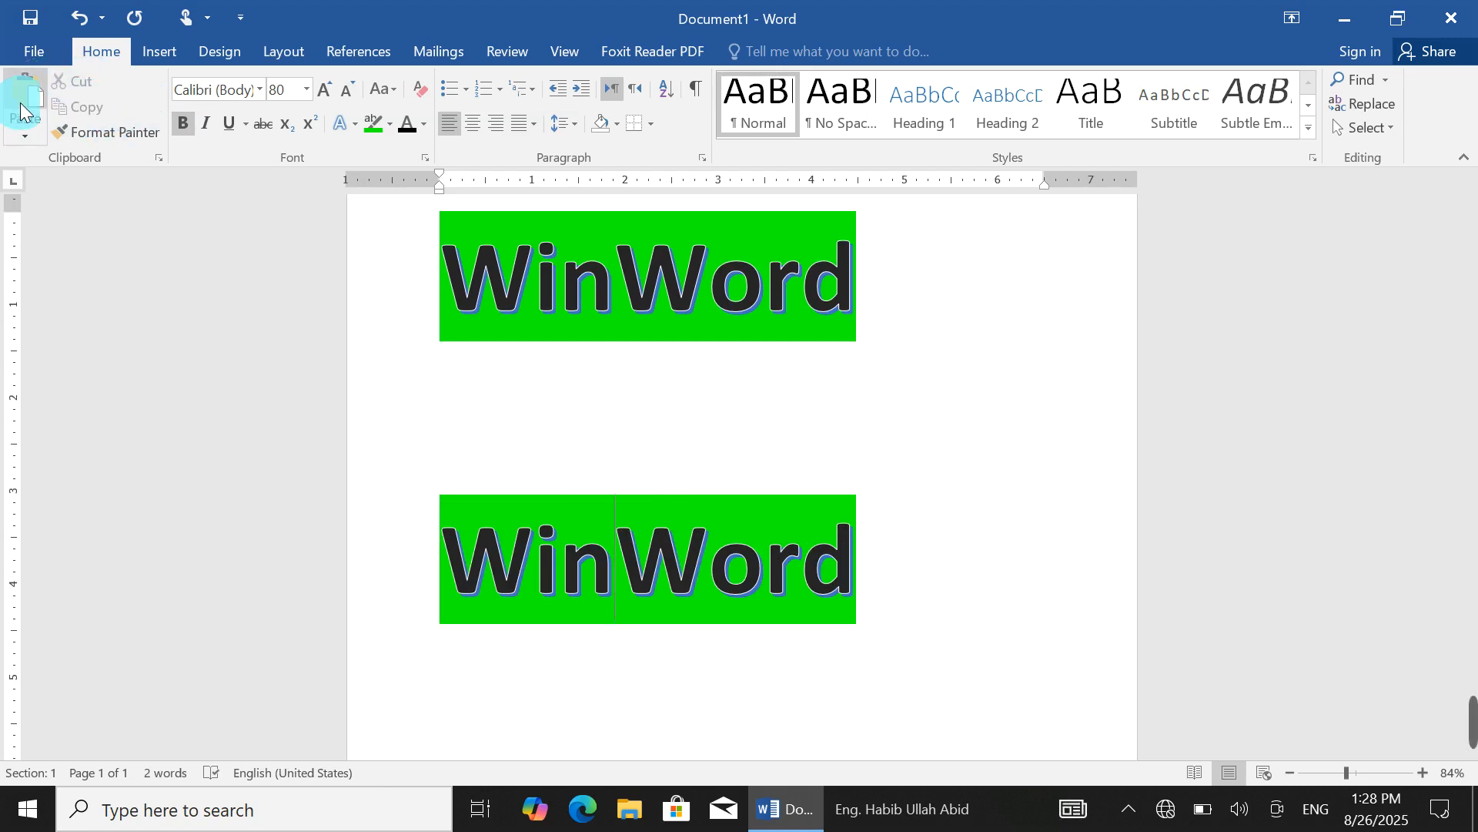
click(110, 137)
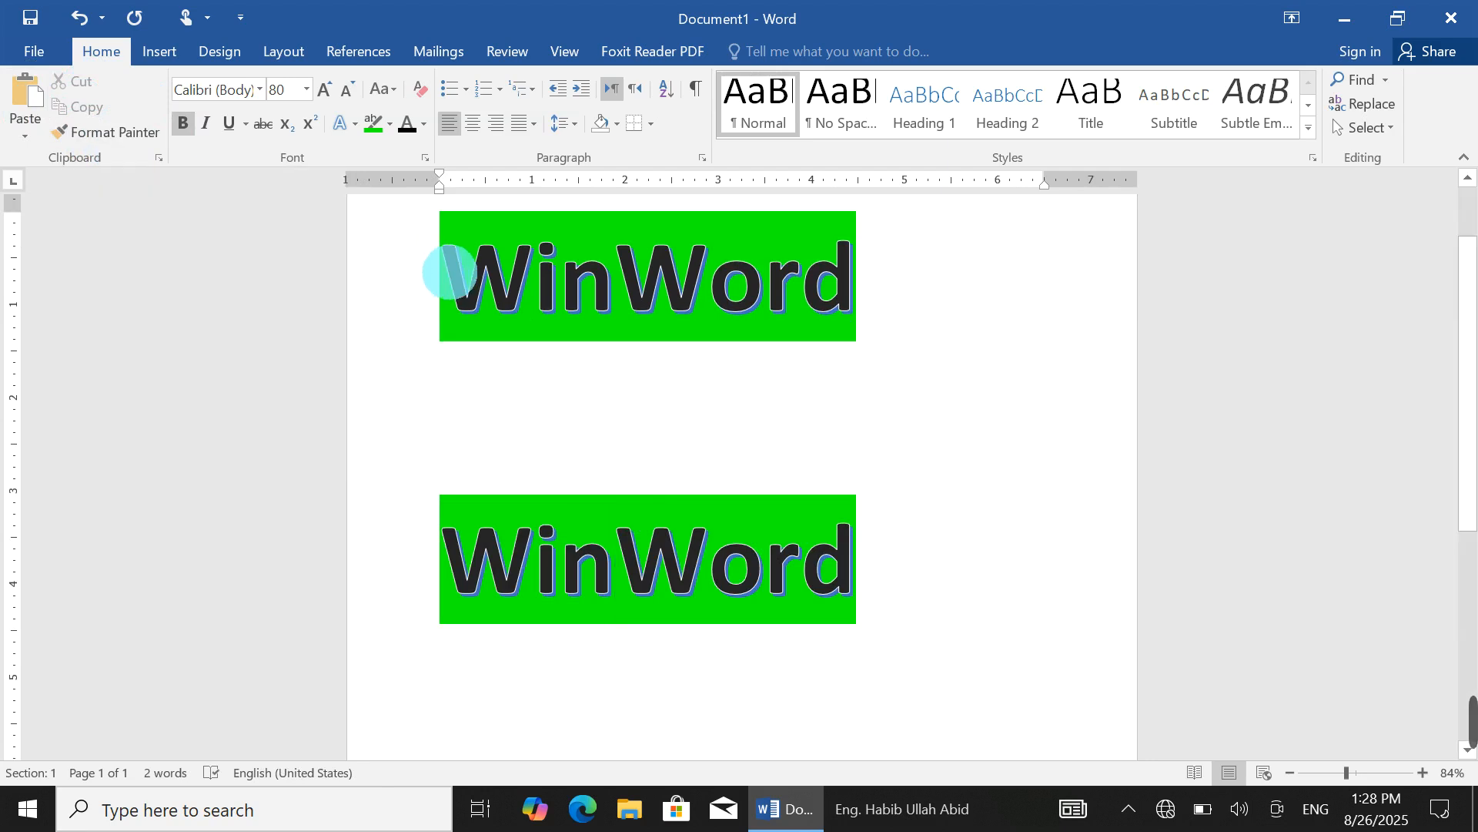
mouse_move(1472, 716)
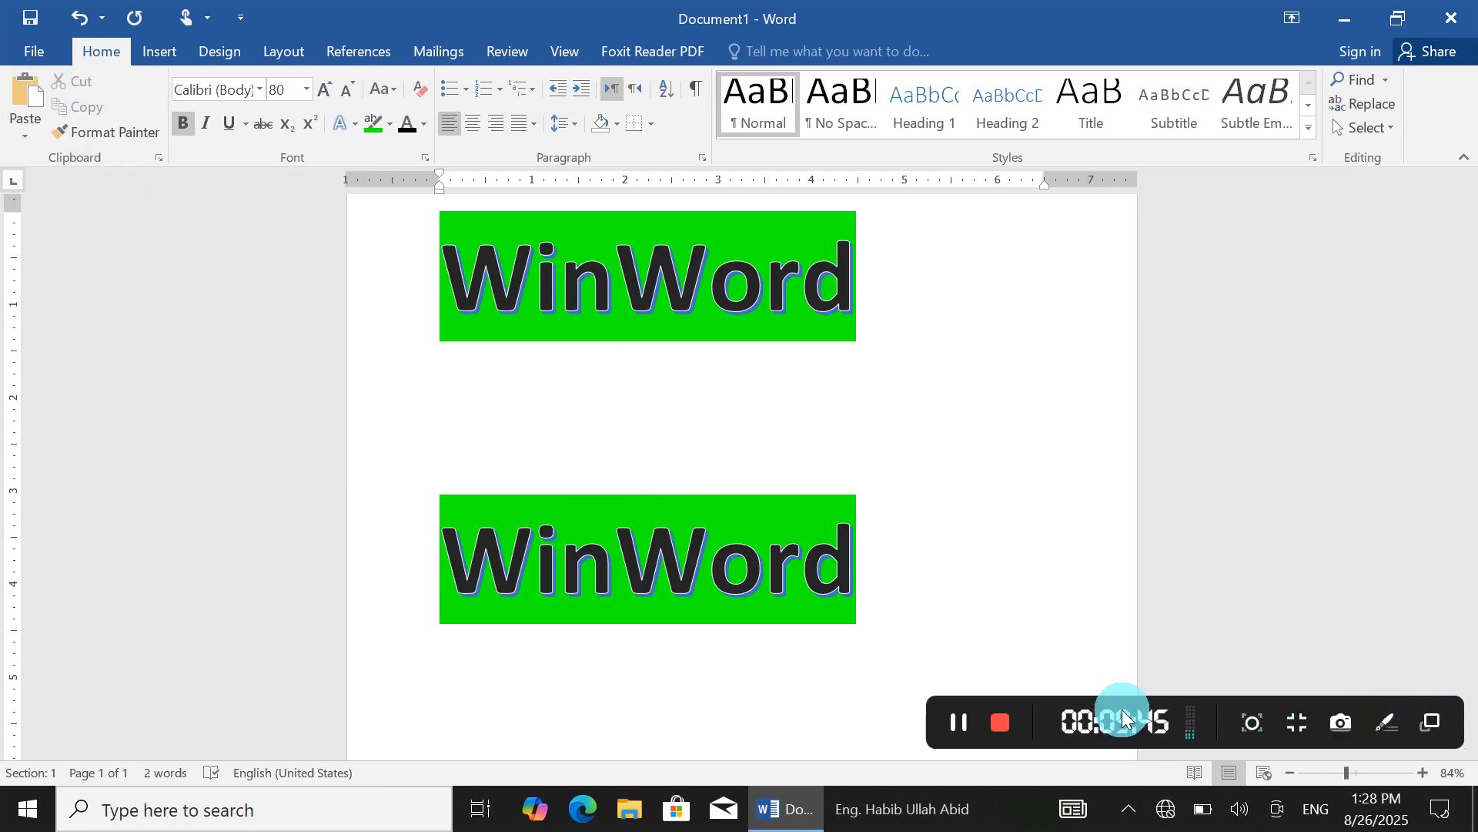